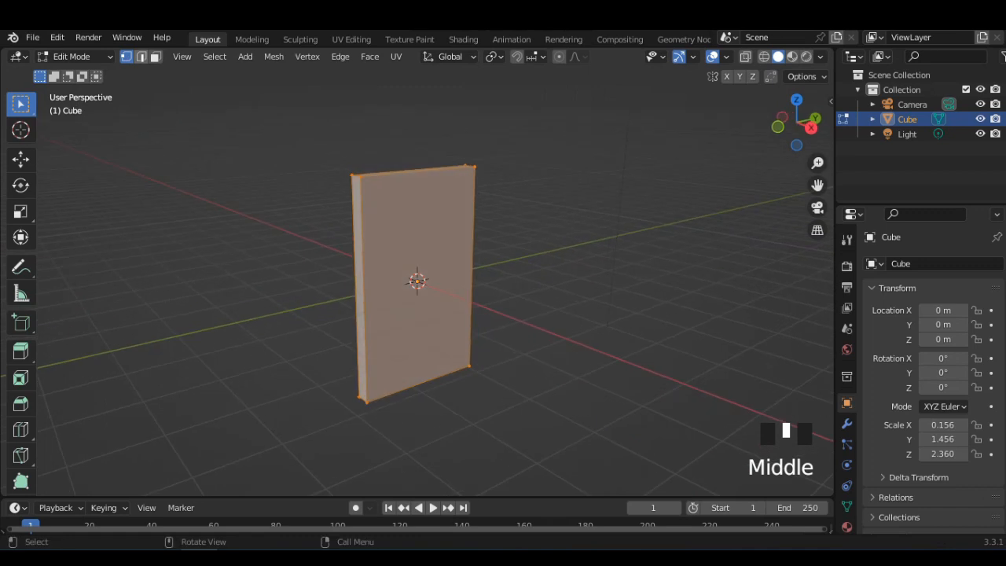
Step: Inset the slab's two large opposite faces by about 0.14 m to form door panels
click(416, 298)
shift+click(424, 290)
middle_drag(425, 291, 320, 271)
key(i)
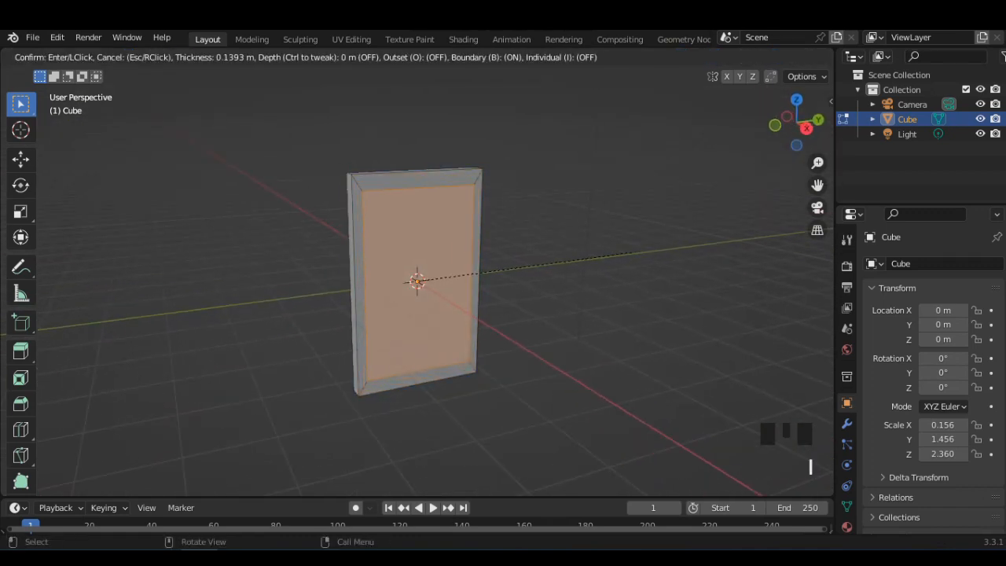
click(632, 253)
middle_drag(613, 256, 672, 255)
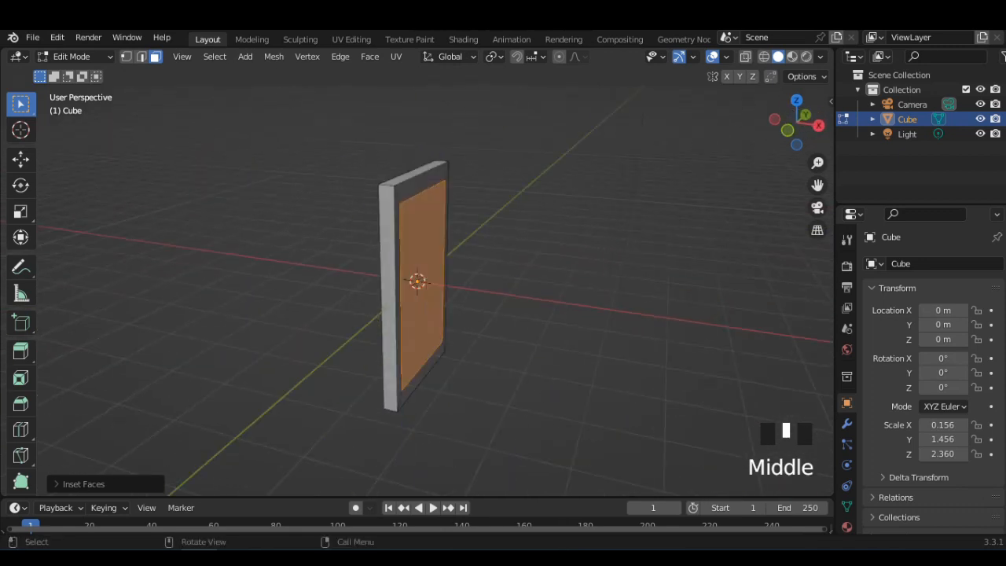
Step: Extrude both inset faces along their normals and push them about 0.13 m into the slab
right_click(493, 238)
click(486, 296)
click(545, 311)
mouse_move(545, 310)
middle_down()
mouse_move(639, 311)
mouse_move(536, 310)
mouse_move(583, 298)
mouse_move(564, 301)
middle_up()
click(764, 56)
scroll(550, 298, up, 3)
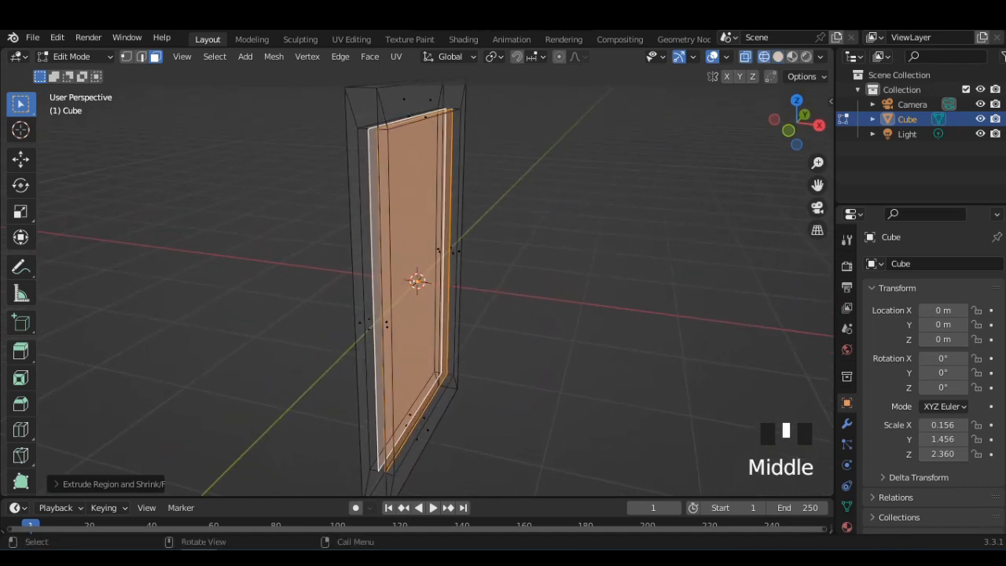
right_click(557, 238)
click(556, 238)
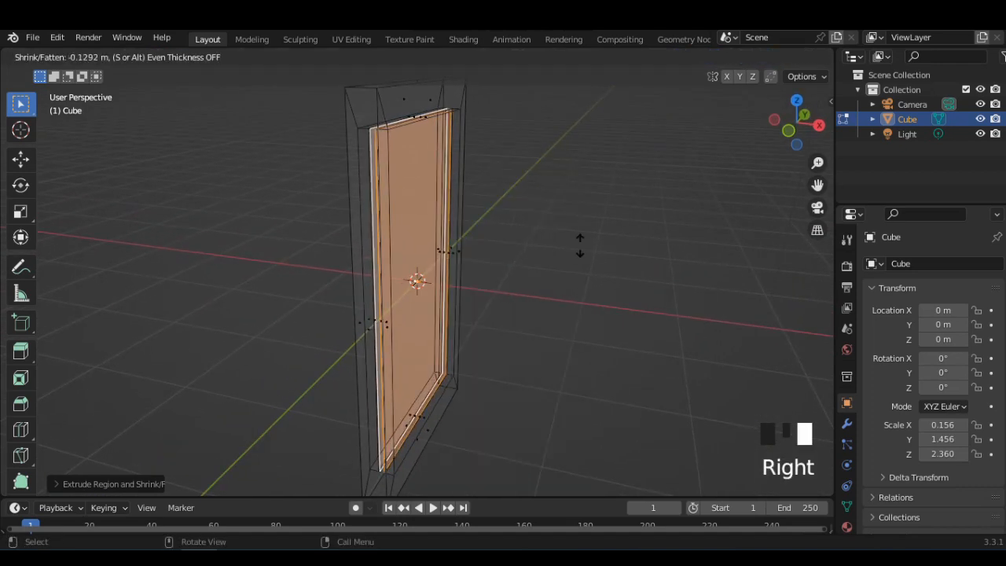
click(588, 249)
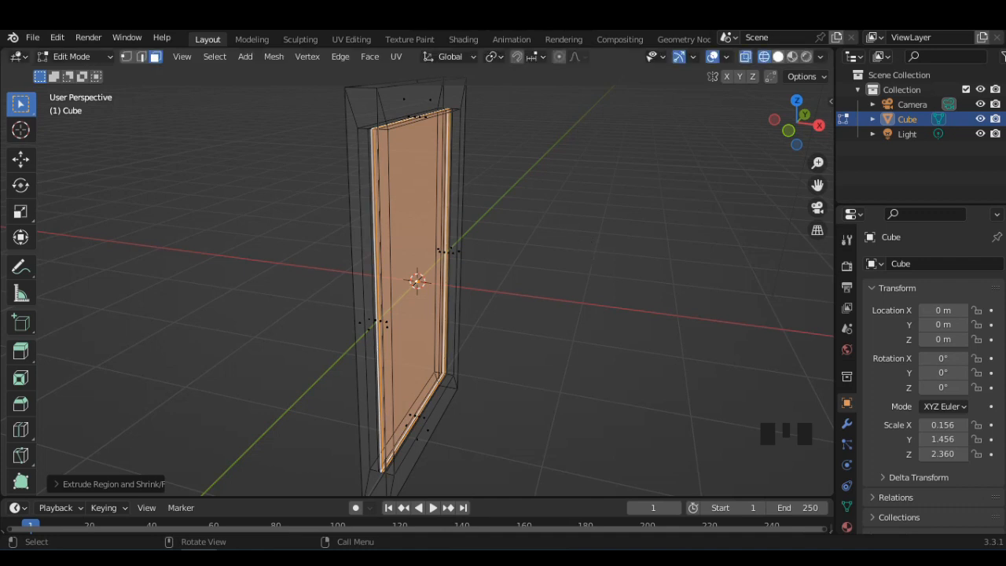
Step: Return to solid shading in Object Mode and enable Cavity in the viewport shading options
click(778, 56)
middle_drag(691, 180, 632, 182)
mouse_move(652, 228)
middle_down()
mouse_move(711, 204)
mouse_move(668, 182)
mouse_move(638, 206)
mouse_move(613, 191)
mouse_move(615, 179)
middle_up()
click(764, 56)
click(778, 57)
scroll(668, 189, down, 2)
key(Tab)
click(821, 57)
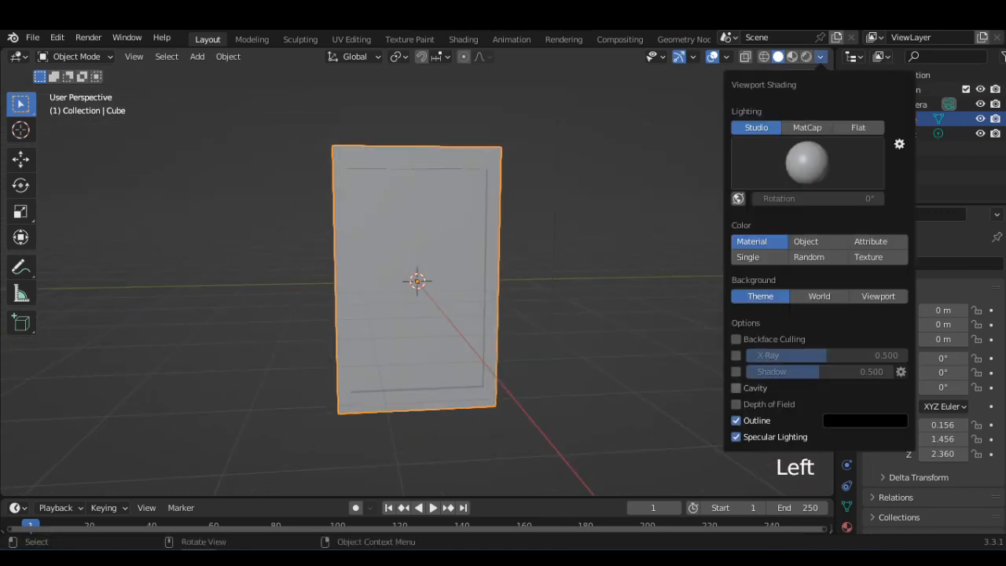
click(735, 388)
click(872, 388)
click(873, 436)
mouse_move(613, 181)
middle_down()
mouse_move(629, 177)
mouse_move(613, 181)
middle_up()
Step: In the right orthographic view with X-ray on, lower the recessed panel's upper-left corner vertices
key(Tab)
click(797, 127)
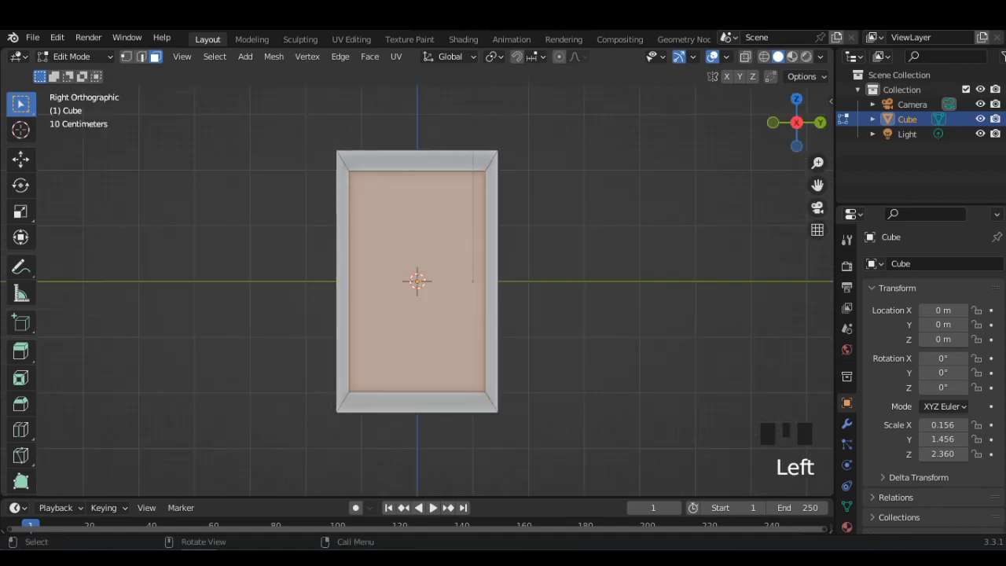
click(745, 57)
click(125, 57)
click(349, 171)
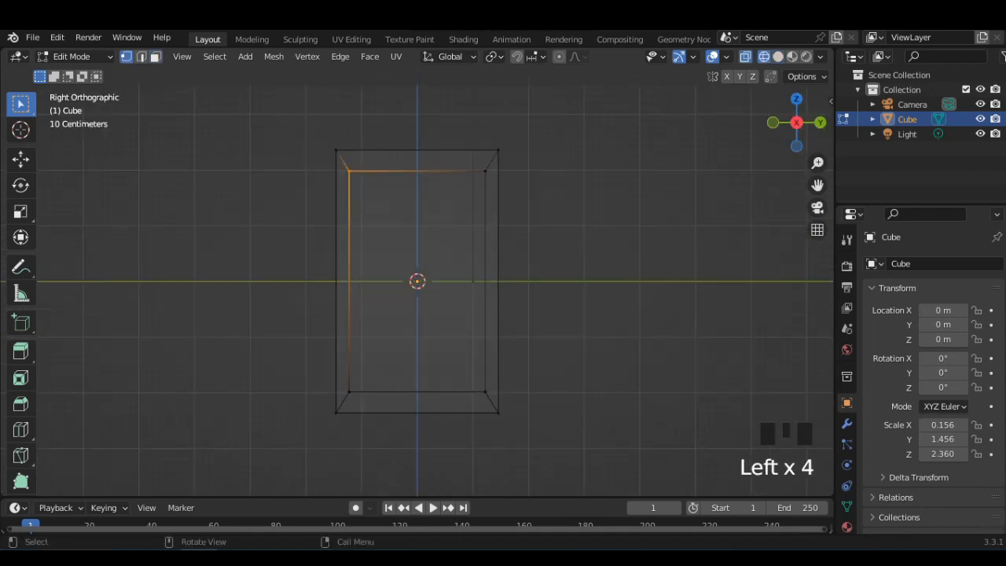
key(g)
click(349, 192)
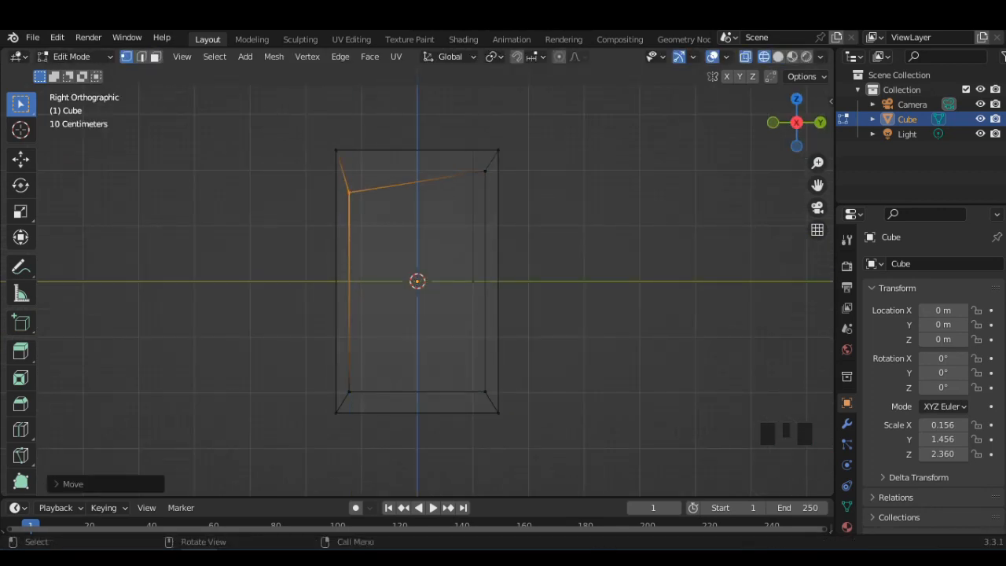
Step: Add a vertical loop cut through the middle of the door and raise its upper panel vertices along Z
key(ctrl+r)
click(420, 171)
click(418, 172)
click(417, 181)
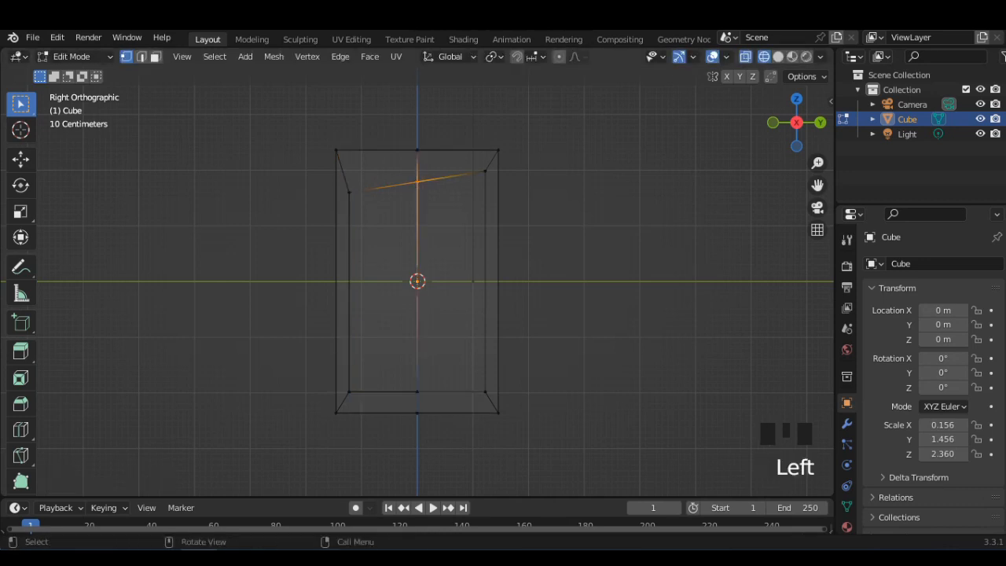
key(g)
key(z)
click(418, 171)
middle_drag(418, 172, 481, 211)
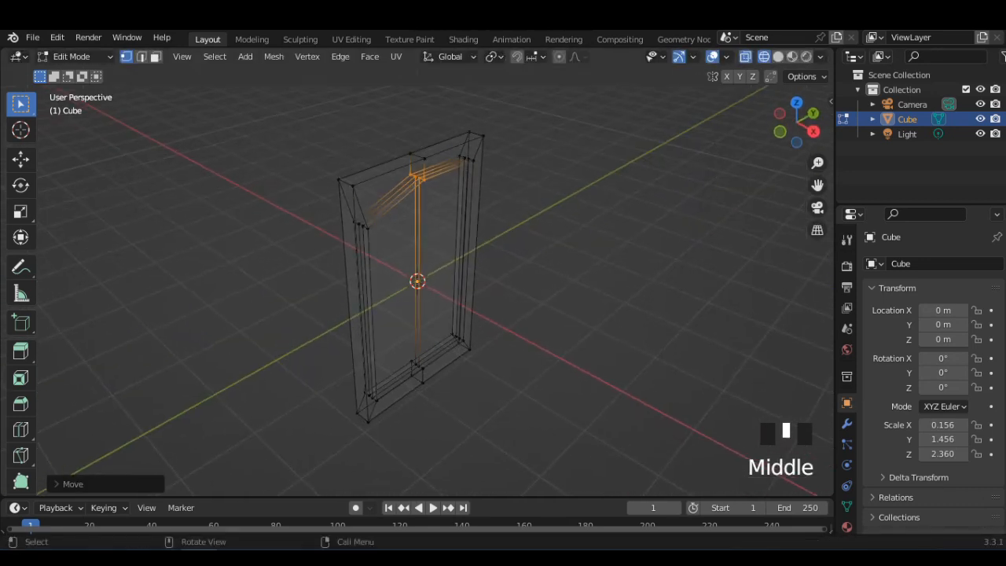
Step: Bevel the raised middle edges at the panel's top with 0.366 m width, 7 segments and shape 0.279, then return to solid Object Mode
key(ctrl+b)
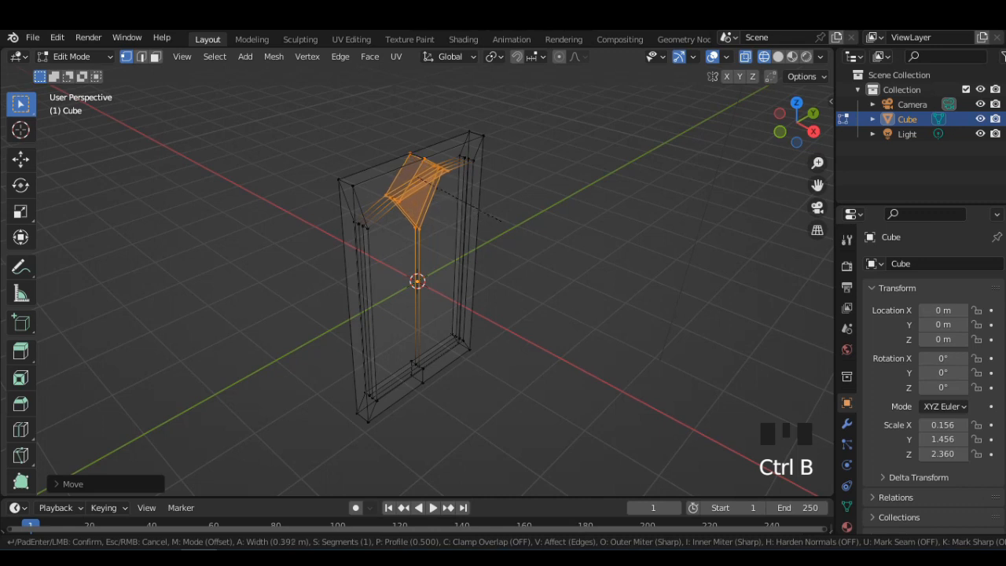
click(496, 219)
middle_drag(497, 218, 448, 190)
click(72, 484)
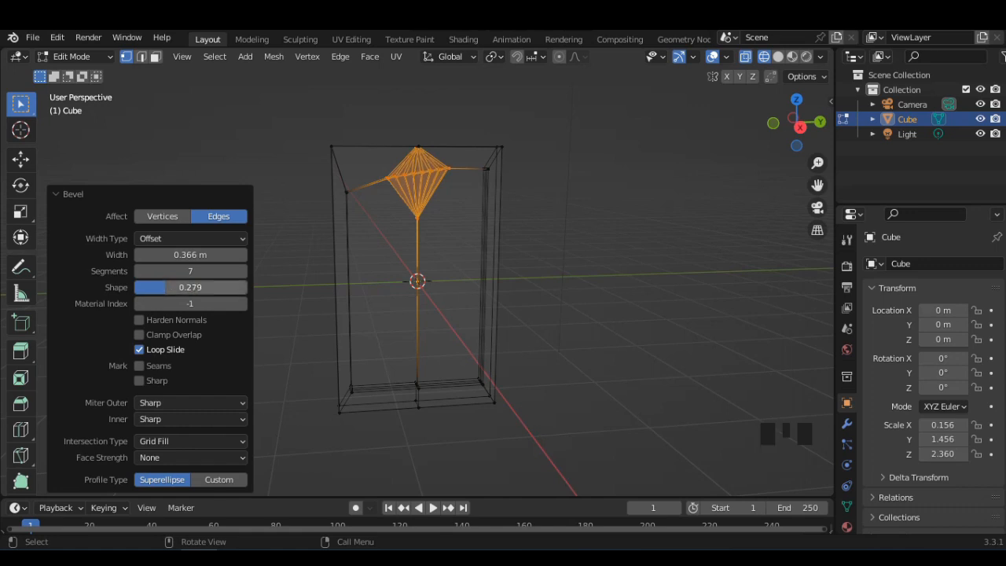
click(800, 128)
key(Tab)
key(Tab)
click(778, 57)
key(Tab)
Step: Scale the door to 0.877 along Y and move it to Y -1.2916 m, Z 2.3759 m
middle_drag(597, 252, 548, 244)
click(792, 125)
key(s)
key(y)
click(561, 247)
key(g)
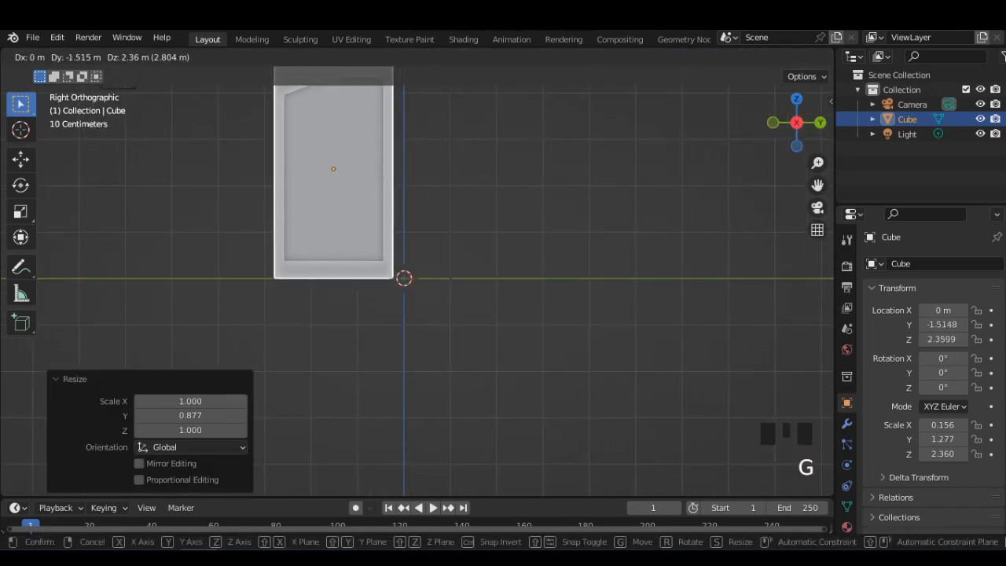
click(488, 133)
shift+middle_drag(487, 134, 520, 243)
Step: Duplicate the door about 2.583 m along Y and set the copy's Z rotation to 180°
key(shift+d)
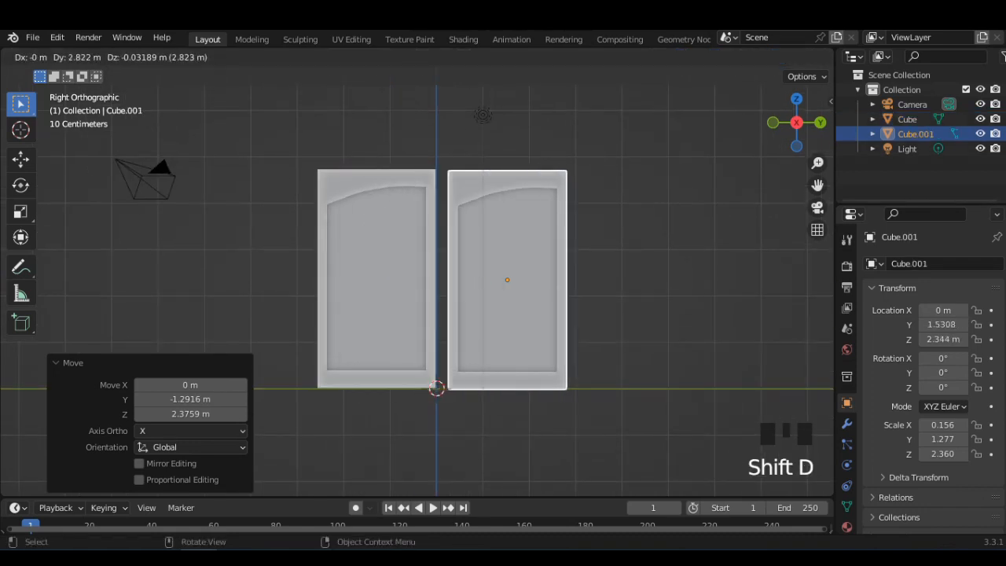
click(640, 244)
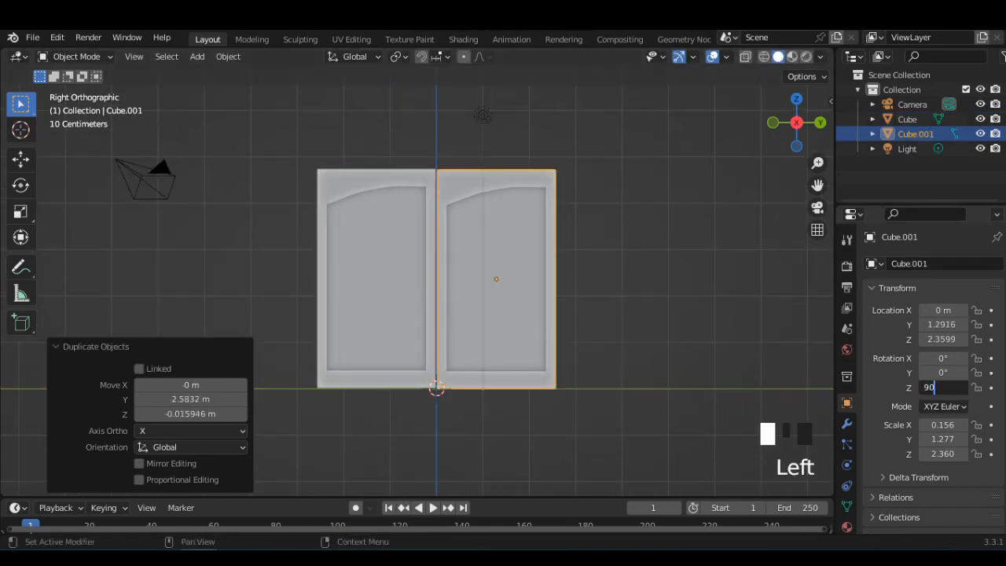
click(943, 388)
text(90)
key(Return)
text(180)
key(Return)
click(669, 314)
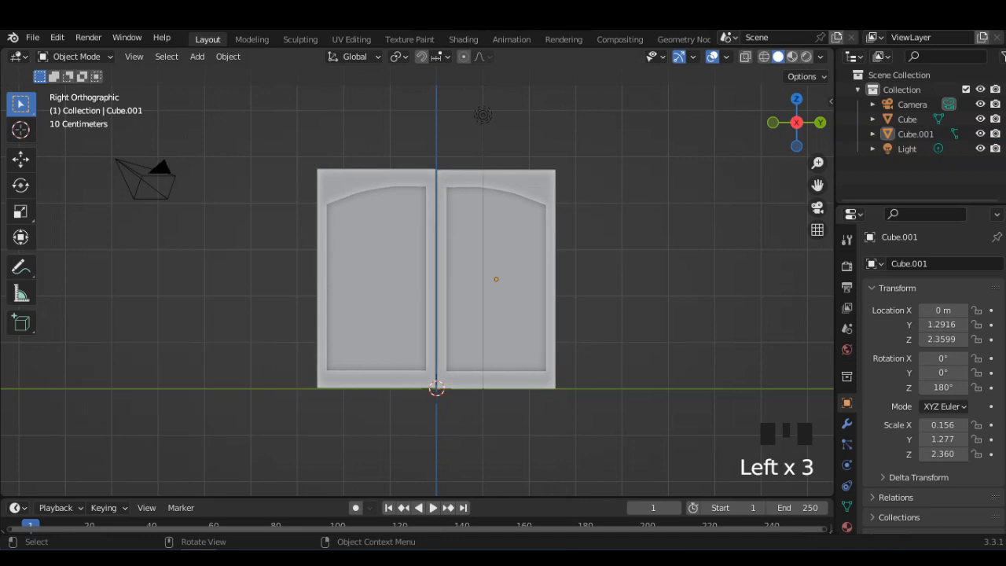
Step: Set the duplicated door's Z location to 2.358 m
scroll(668, 314, up, 3)
scroll(668, 314, down, 1)
click(359, 277)
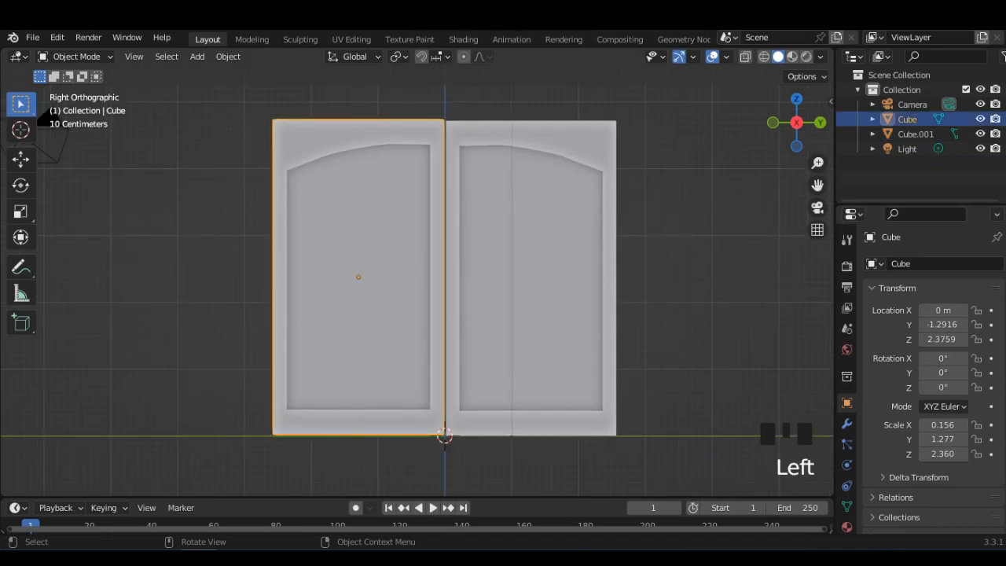
click(532, 277)
click(358, 278)
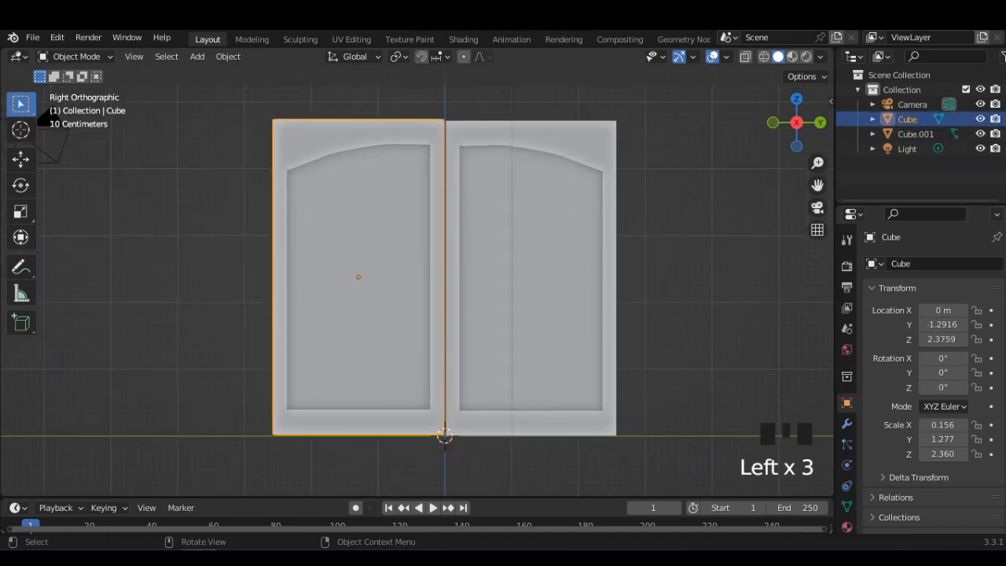
click(534, 283)
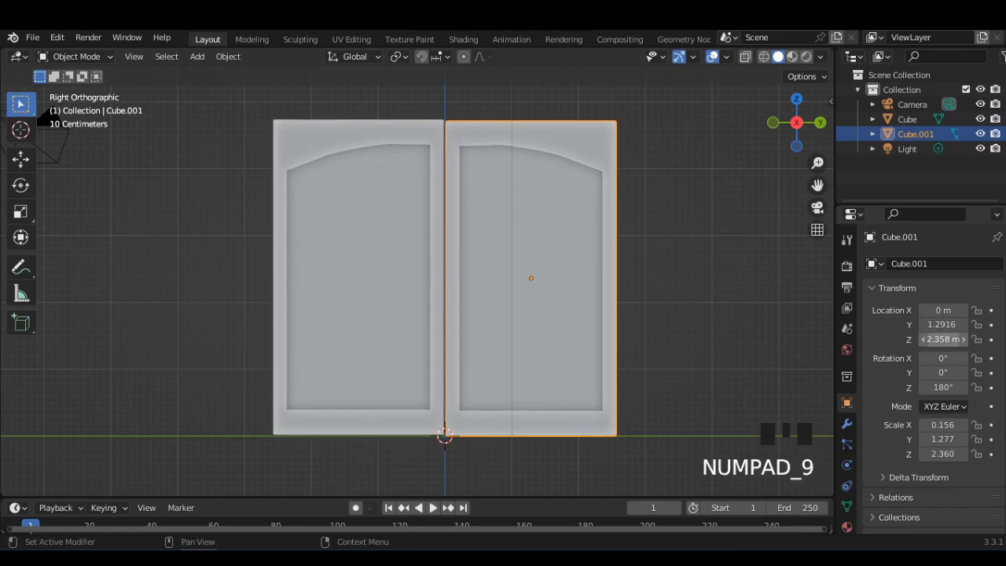
Step: Lower the light to the doors' centre height and set the duplicated door's Z location to 2.376 m
click(358, 278)
click(531, 278)
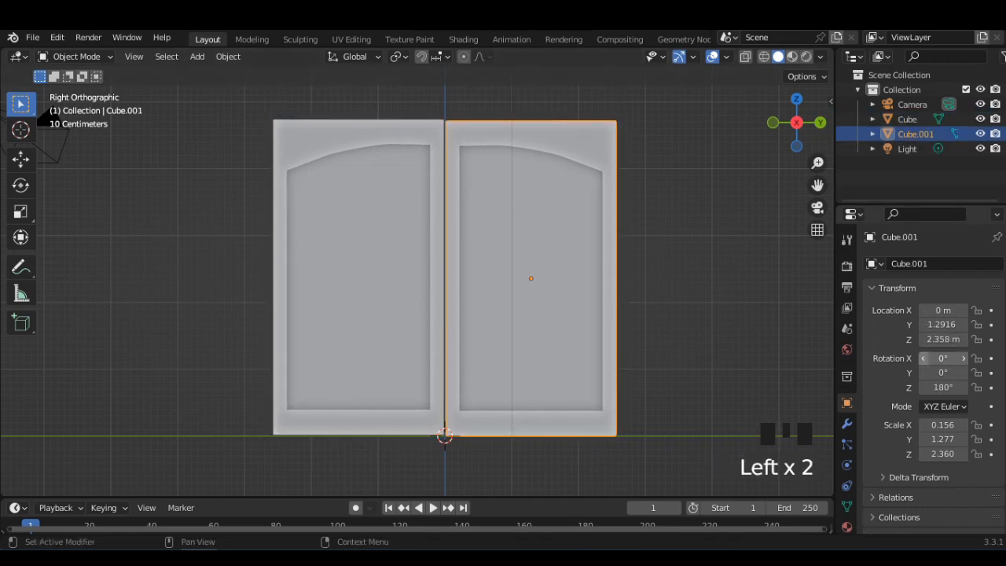
click(358, 278)
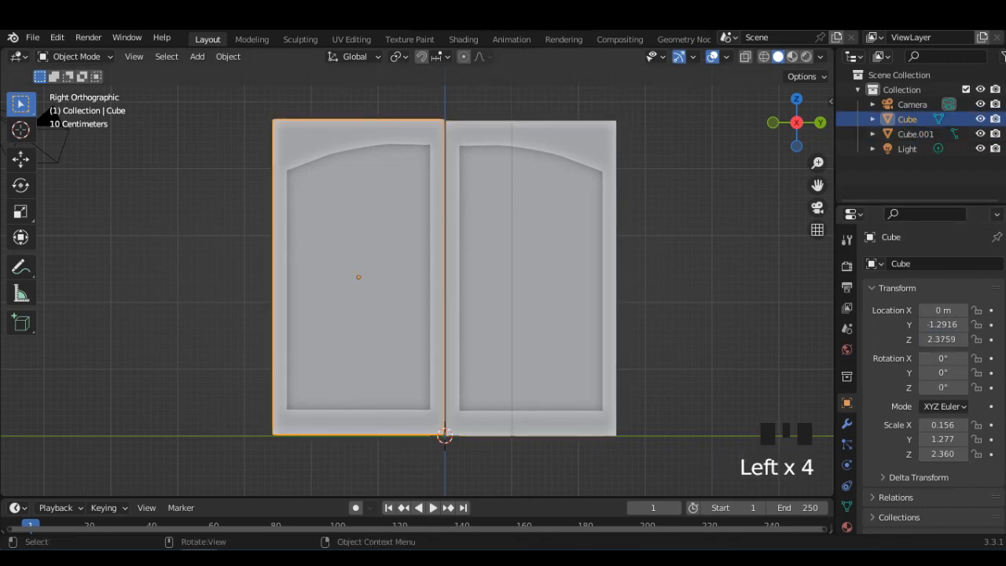
click(907, 148)
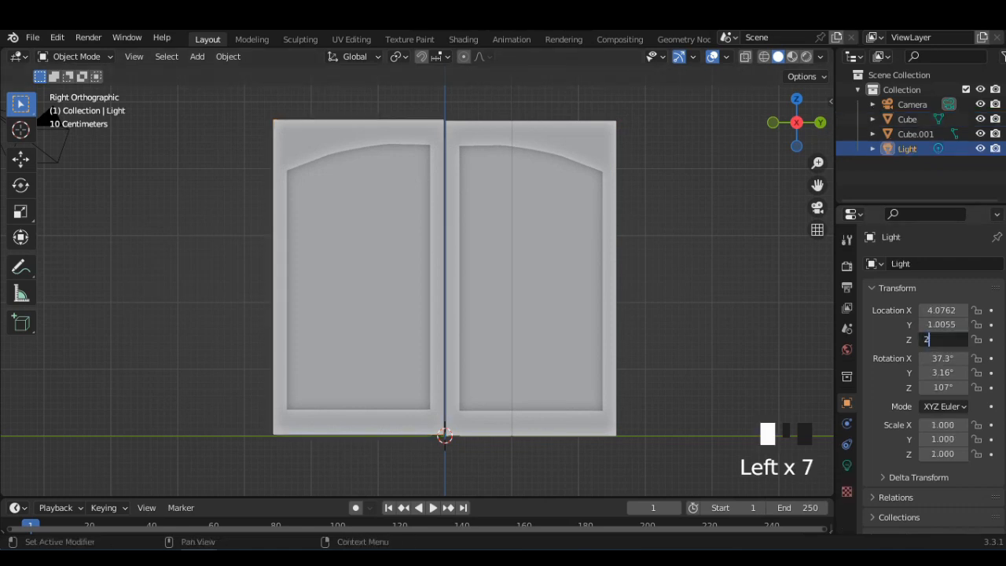
click(531, 278)
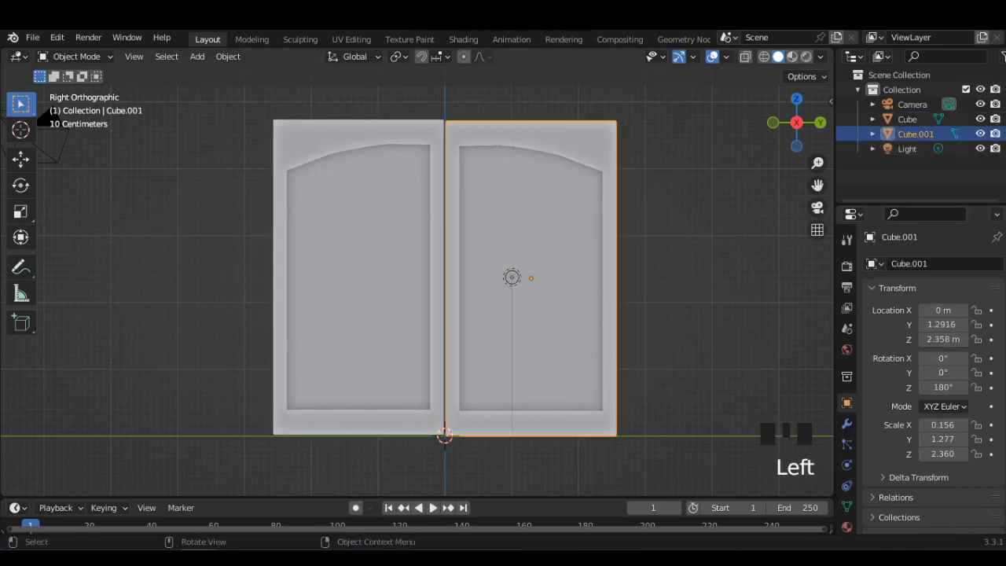
text(76)
key(Return)
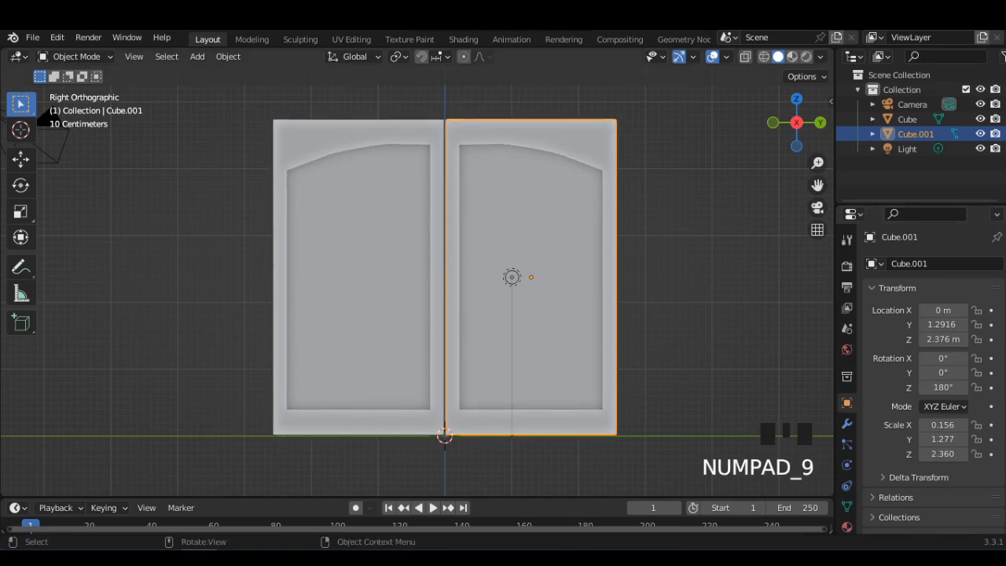
Step: Move the duplicated door along Y against the first door, setting its Y location to 1.2594 m
click(699, 278)
click(542, 279)
key(g)
key(y)
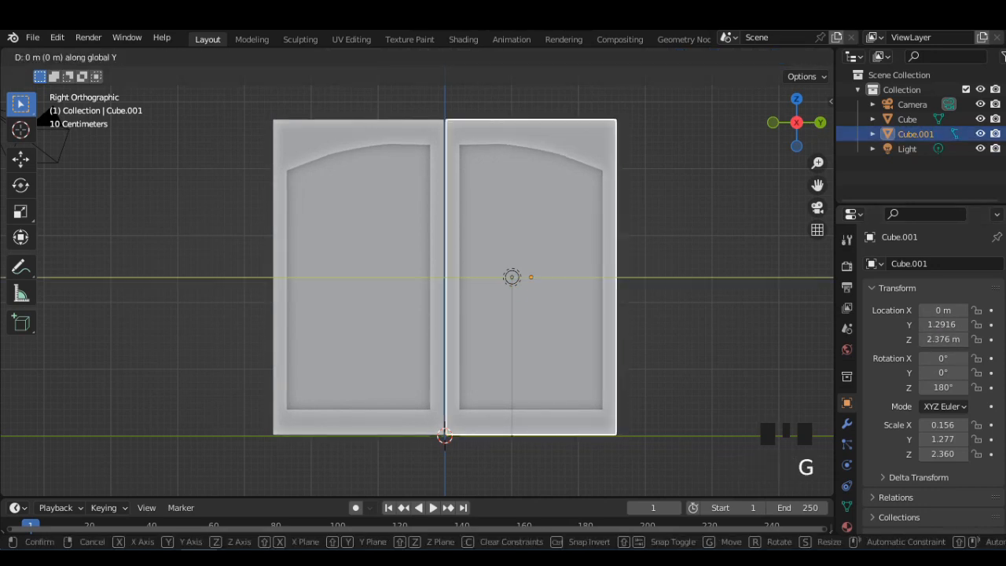
key(Return)
scroll(417, 291, down, 1)
scroll(416, 291, up, 2)
scroll(417, 291, up, 2)
scroll(417, 291, down, 2)
click(542, 279)
click(926, 323)
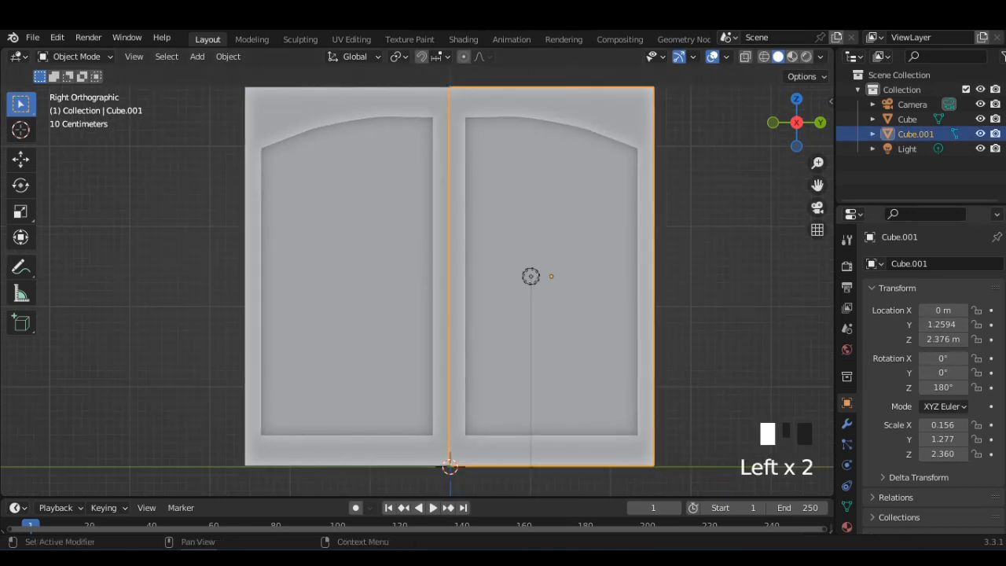
Step: Examine the seam between the two doors up close and in wireframe
click(700, 278)
scroll(700, 278, up, 3)
scroll(699, 278, down, 3)
click(764, 57)
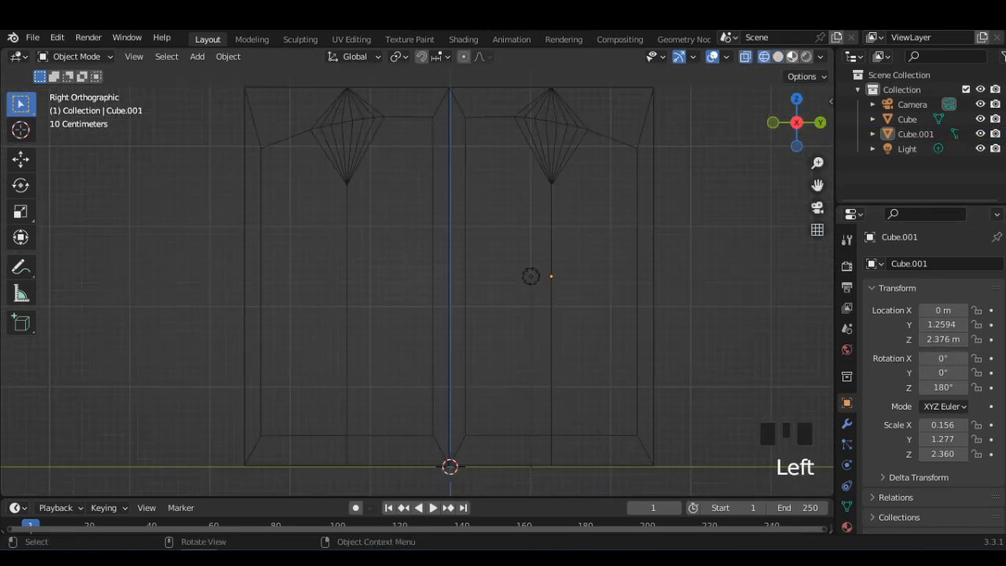
click(779, 57)
scroll(416, 279, down, 1)
click(358, 277)
scroll(417, 290, down, 1)
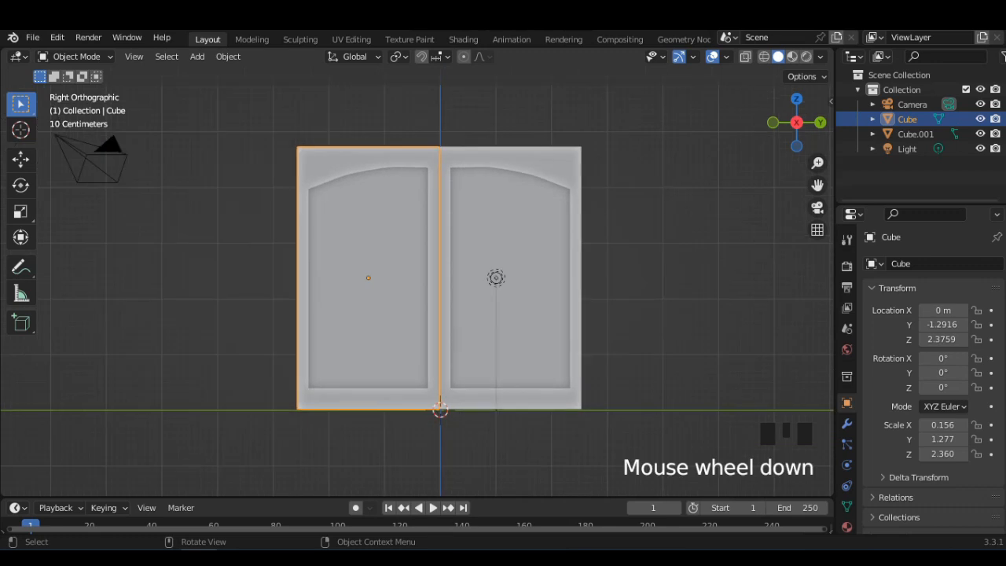
Step: Add a cube, raise it to Z 2.3918 m and scale it uniformly by 2.622 to enclose both doors
click(197, 56)
mouse_move(218, 70)
click(338, 88)
scroll(424, 291, down, 2)
key(g)
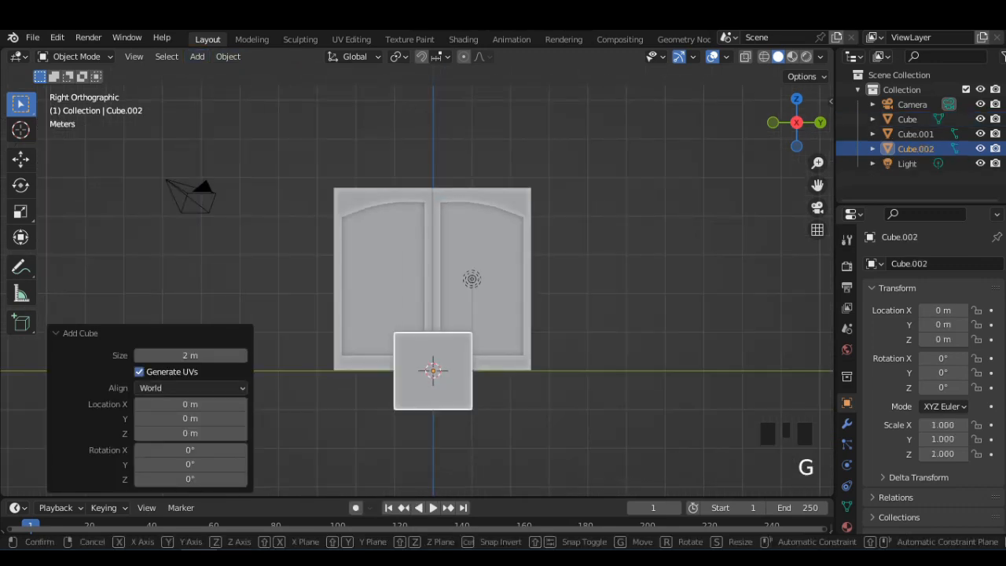
key(z)
click(486, 323)
key(s)
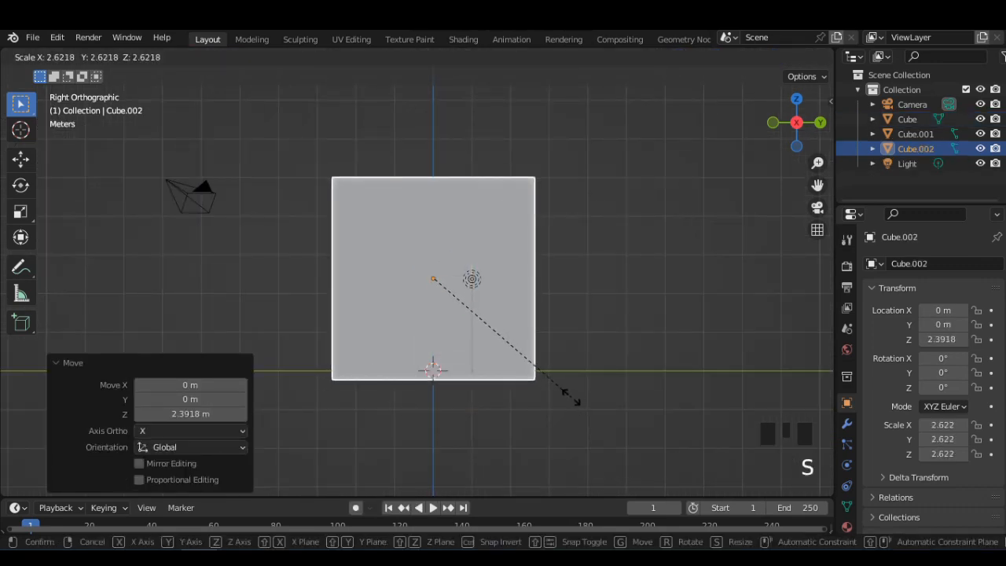
click(569, 397)
Step: Flatten the new cube along X to a scale of 0.262
middle_drag(569, 398, 676, 389)
middle_drag(583, 342, 568, 342)
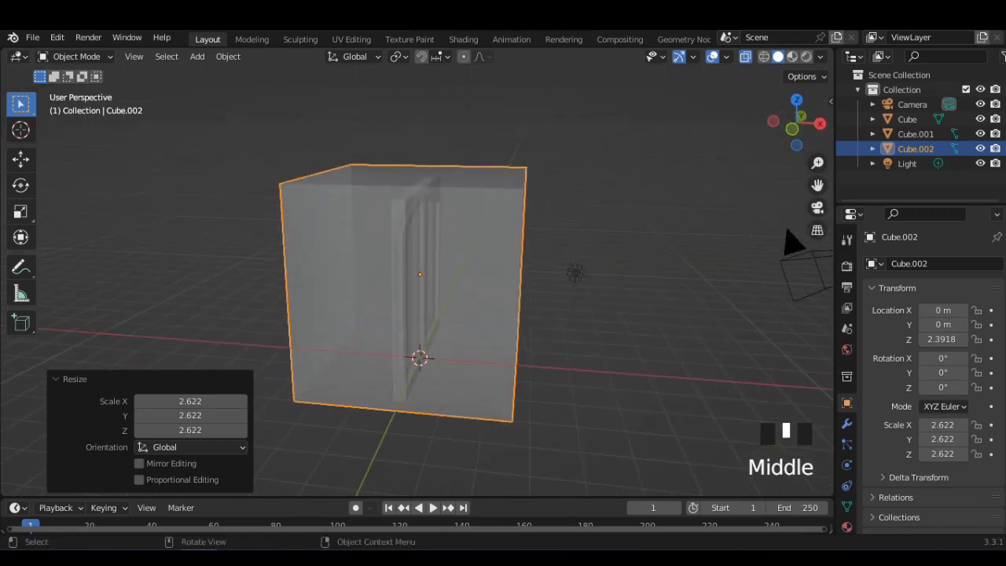
key(s)
right_click(588, 353)
key(s)
key(x)
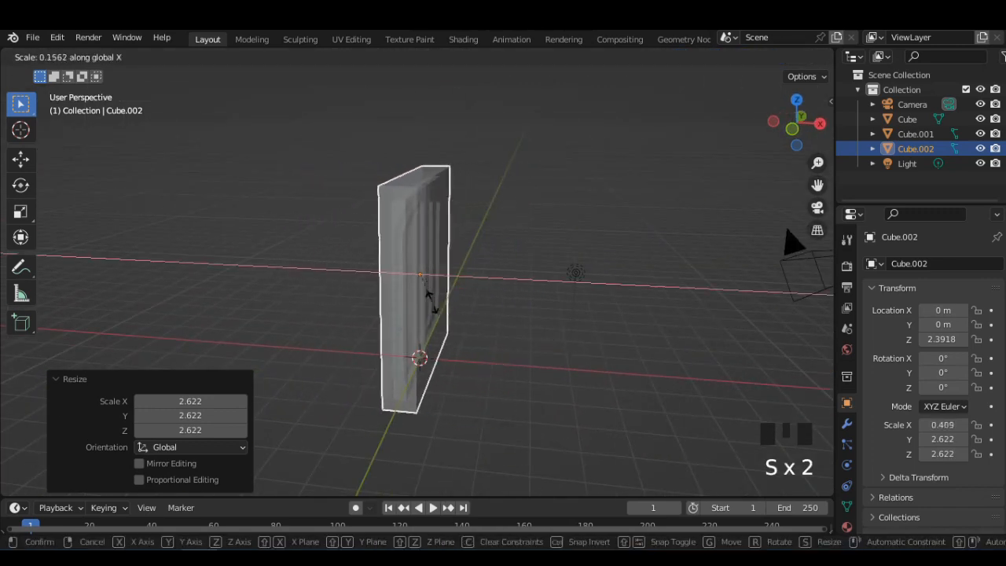
click(418, 294)
Step: Select the two large opposite faces of the flattened cube in face mode with see-through display
middle_drag(418, 294, 349, 277)
scroll(348, 291, up, 1)
key(Tab)
click(156, 56)
click(252, 161)
middle_drag(256, 173, 290, 185)
click(745, 57)
click(425, 236)
shift+click(428, 256)
middle_drag(330, 240, 522, 260)
scroll(523, 261, up, 1)
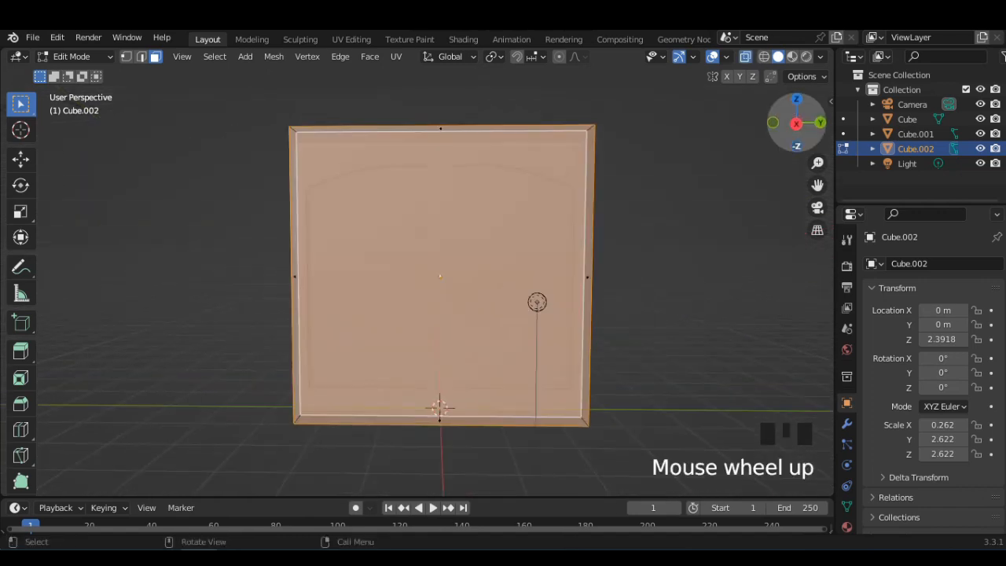
Step: Inset the two selected large faces by 0.02723 m
click(796, 124)
click(764, 56)
scroll(445, 276, up, 1)
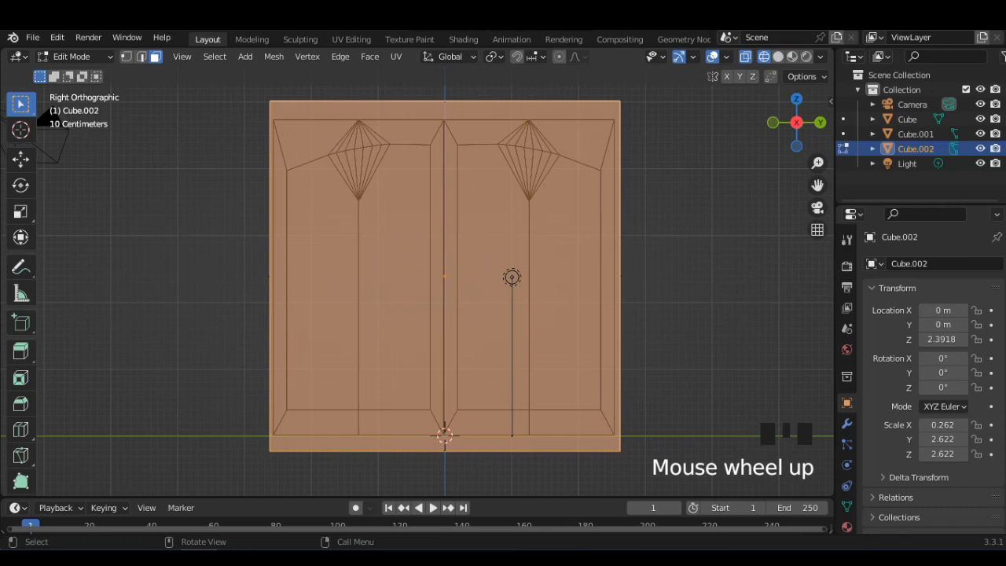
key(i)
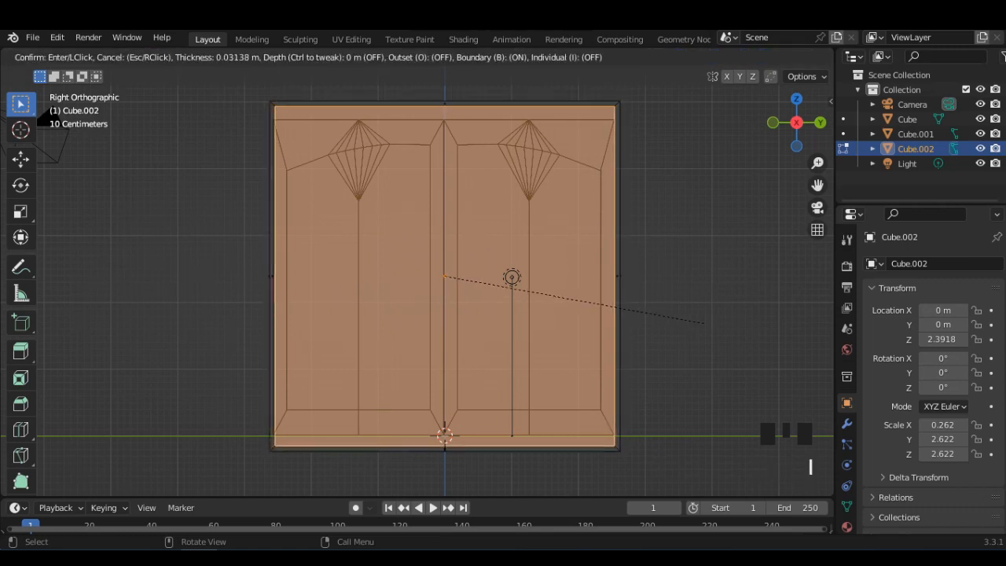
click(706, 322)
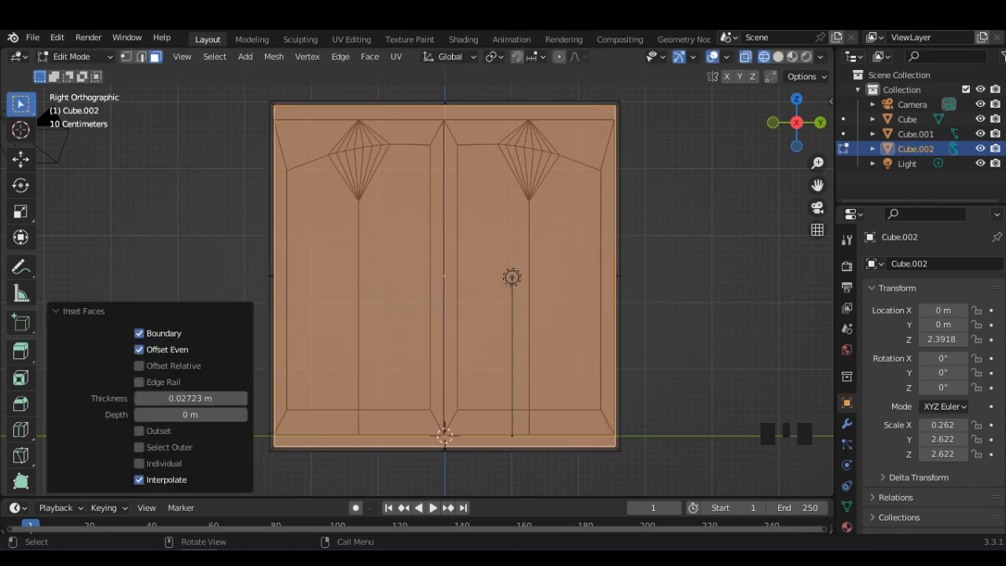
Step: Delete the inset front and back faces of the cube, opening it into a hollow frame around the doors
click(619, 277)
key(Tab)
key(shift+z)
mouse_move(512, 277)
middle_down()
mouse_move(622, 291)
mouse_move(737, 336)
middle_up()
key(Tab)
key(Tab)
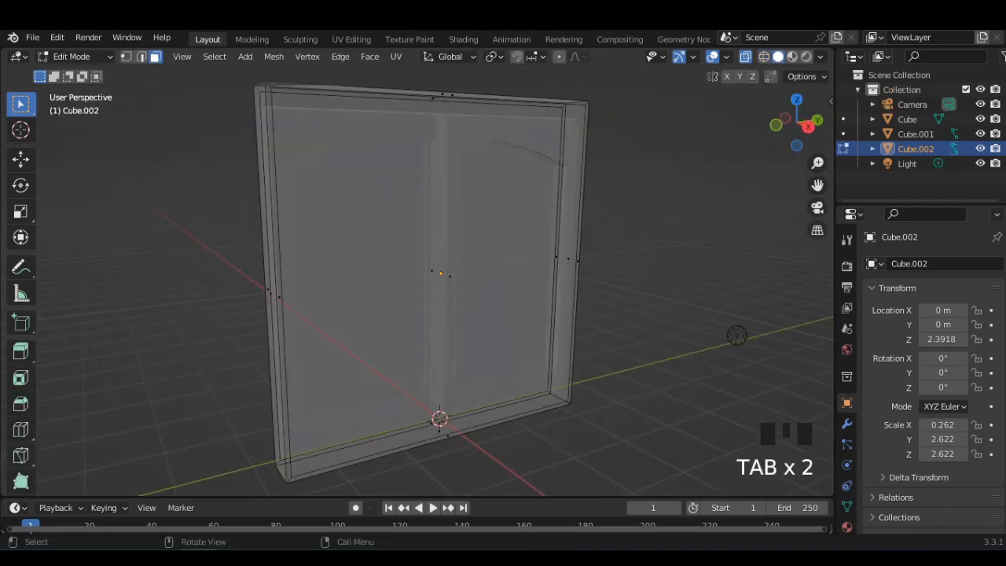
click(737, 336)
middle_drag(736, 336, 616, 245)
click(633, 367)
shift+click(440, 271)
middle_drag(377, 263, 272, 275)
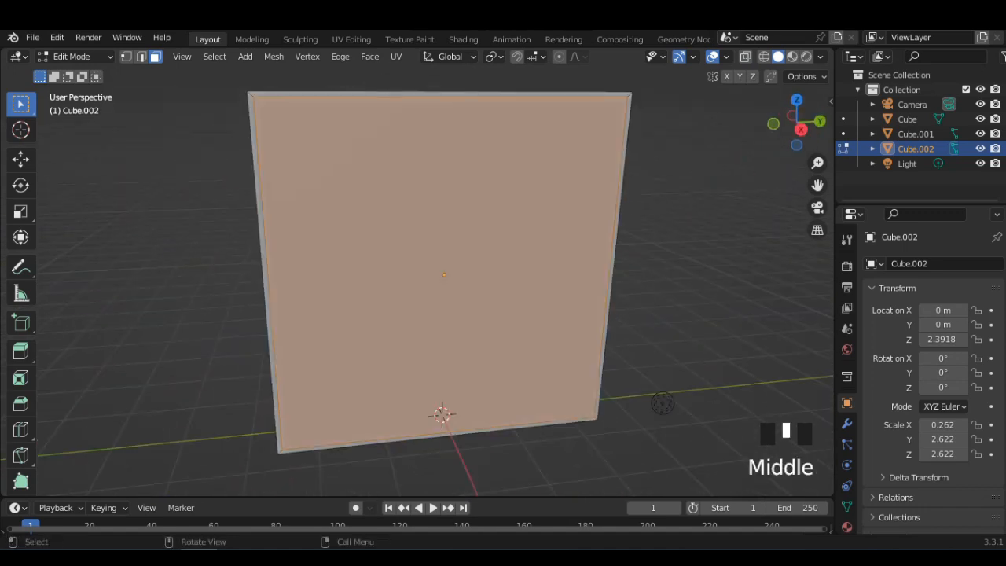
key(Delete)
key(f)
middle_drag(662, 404, 546, 445)
scroll(404, 343, down, 3)
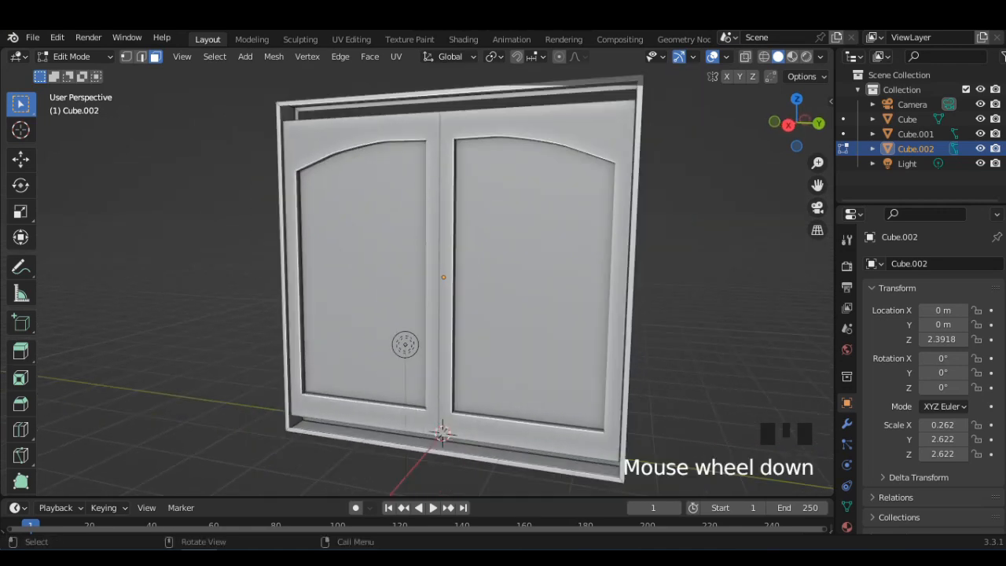
Step: Switch the frame to vertex editing and hide both doors
key(Tab)
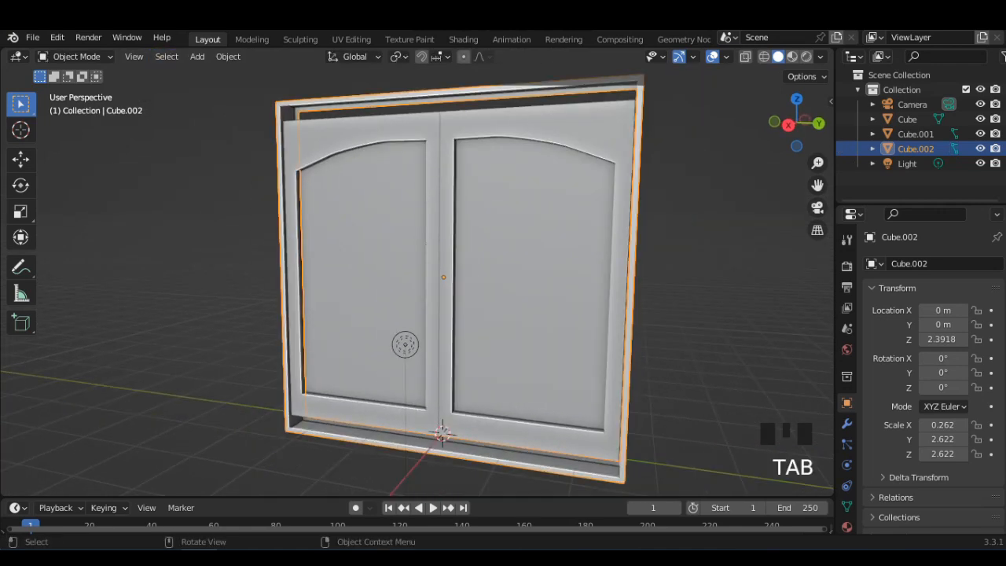
key(Tab)
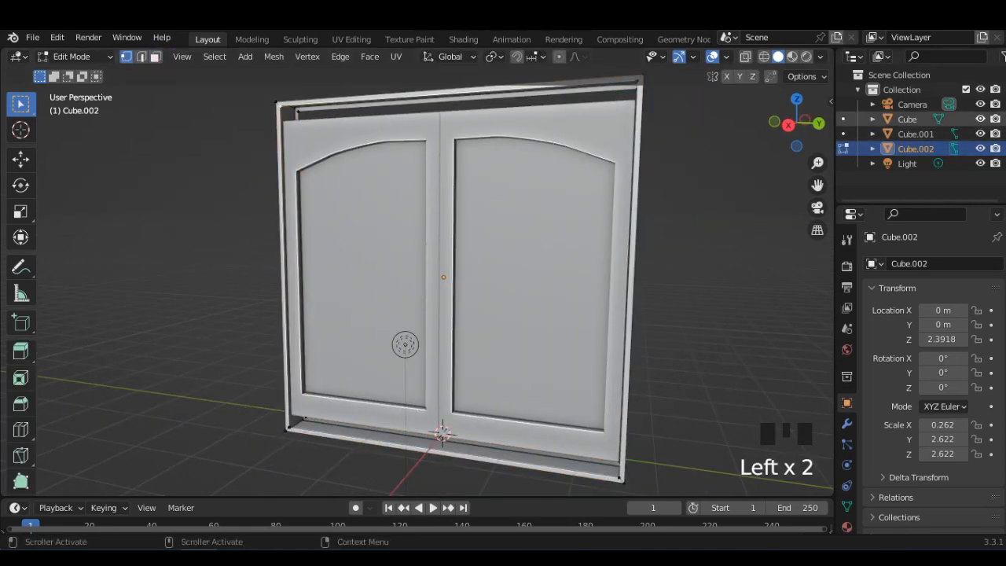
click(981, 119)
click(981, 133)
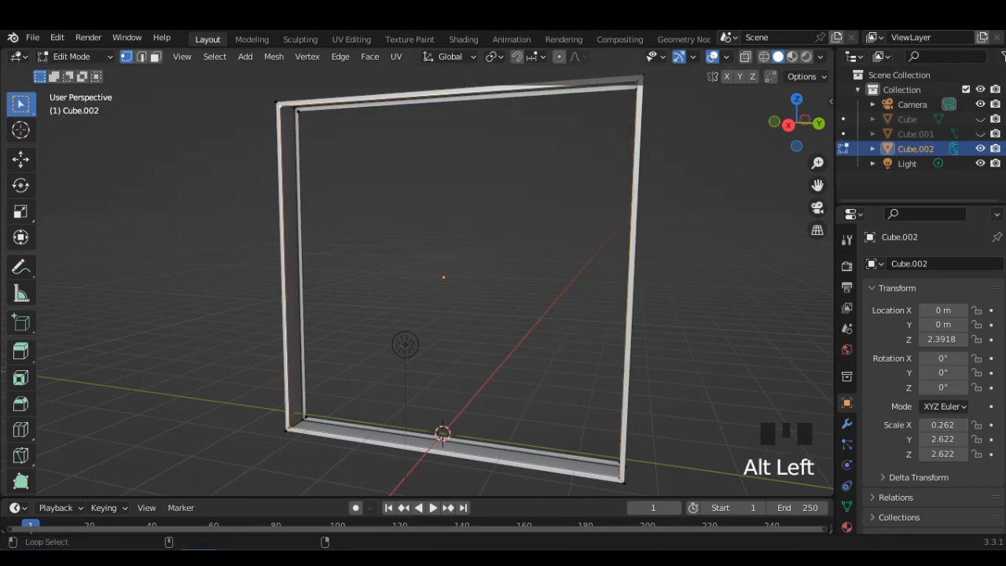
Step: Bridge the front and back inner edge loops of the frame, with Merge left off
middle_drag(405, 344, 746, 266)
click(340, 55)
click(377, 102)
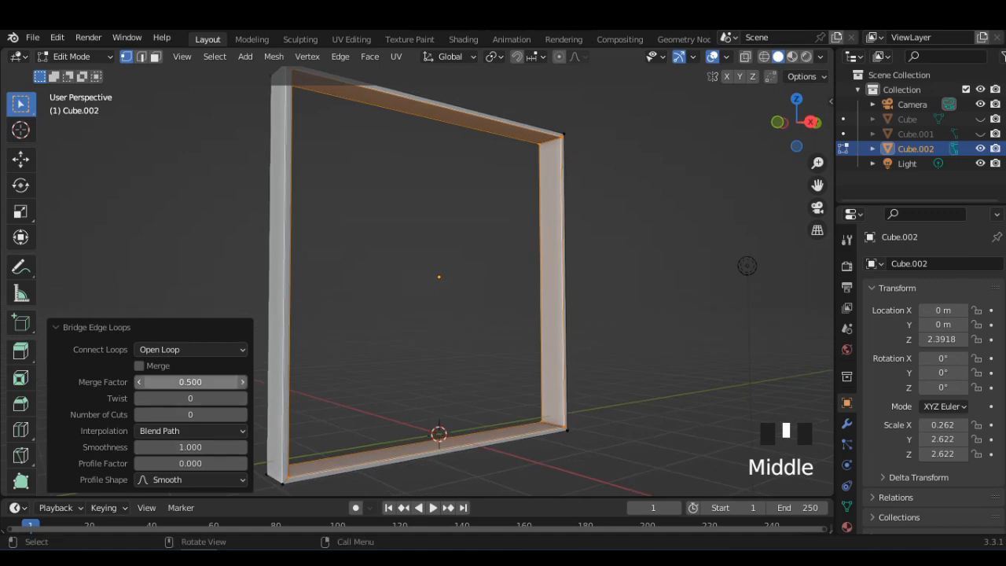
click(139, 365)
click(139, 366)
click(139, 365)
middle_drag(377, 346, 440, 339)
click(139, 365)
scroll(369, 338, down, 1)
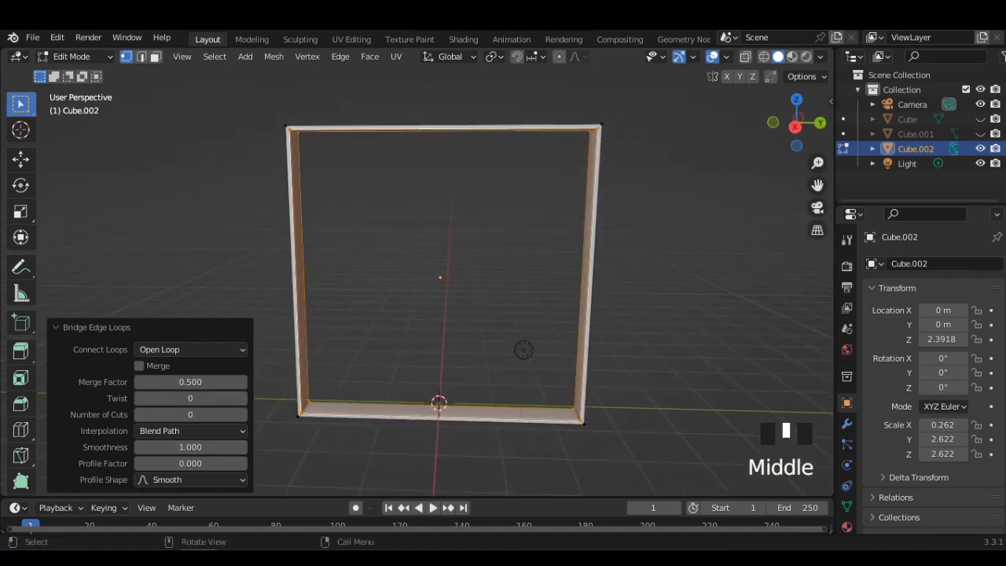
Step: Scale the bridged inner faces inward to thicken the frame, and unhide both doors
key(s)
click(566, 316)
key(Tab)
middle_drag(566, 317, 590, 304)
click(796, 125)
click(980, 119)
click(980, 134)
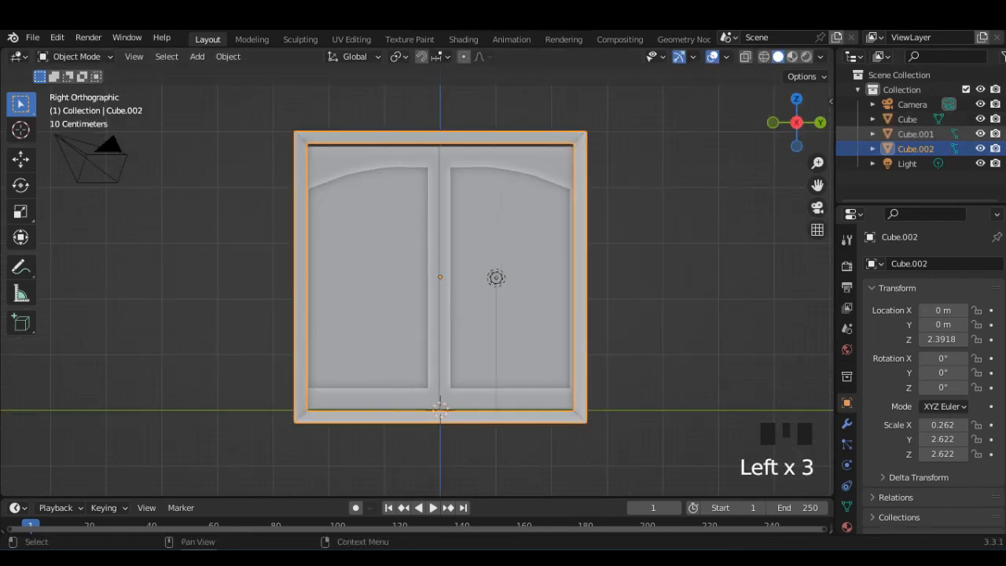
Step: Widen the frame along Y by 1.068 and shift it to a Y location of -0.0132 m
scroll(643, 336, up, 1)
scroll(643, 336, down, 1)
key(s)
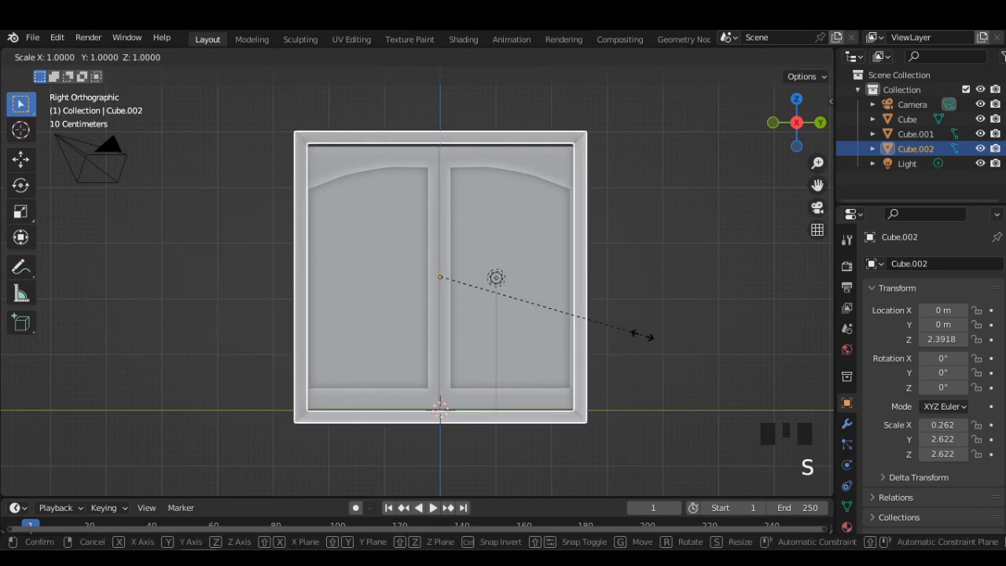
key(y)
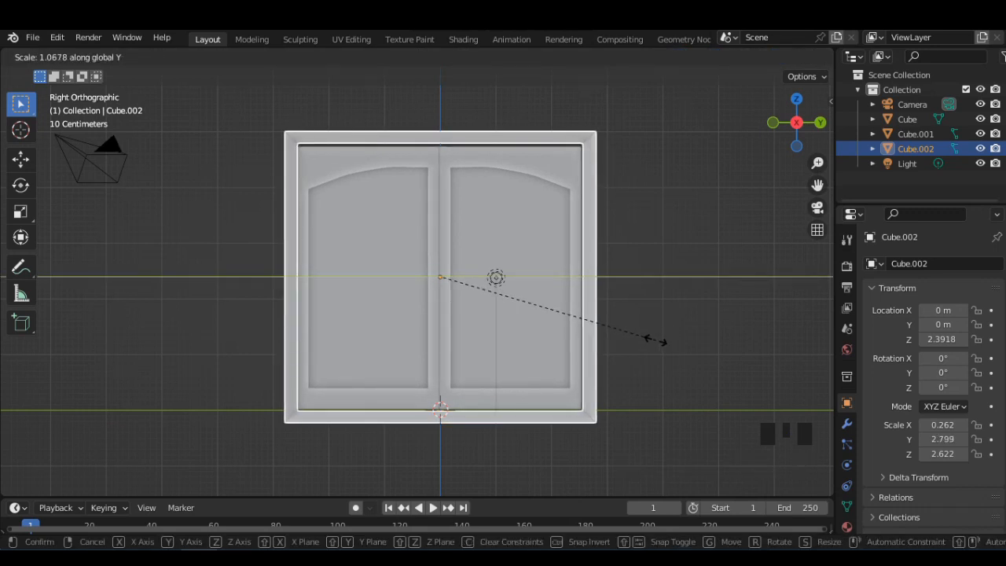
click(653, 340)
key(g)
key(y)
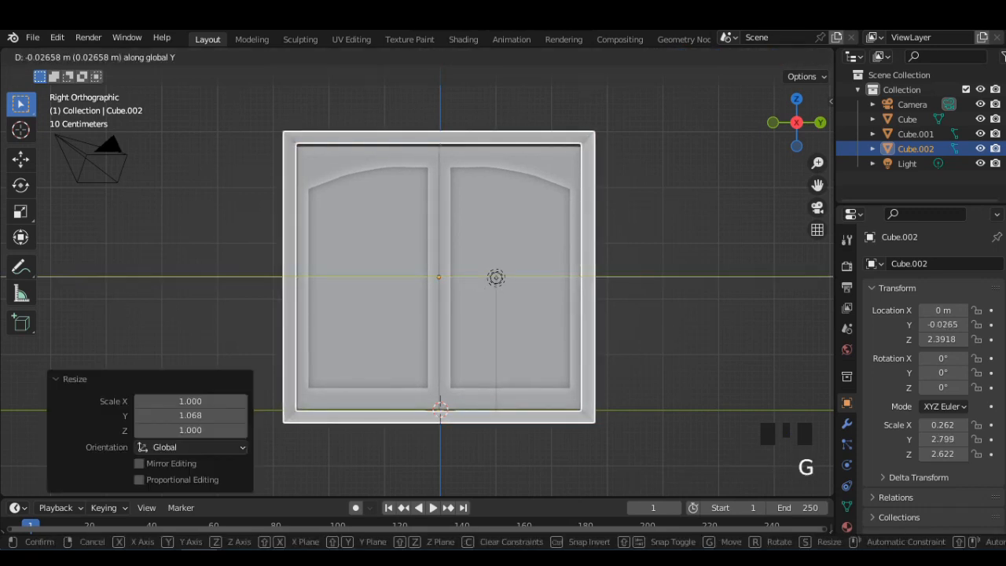
click(651, 339)
click(590, 303)
Step: Reduce the frame's Z scale to 2.578 and lower it to a Z location of 2.3653 m to fit the doors
key(s)
key(z)
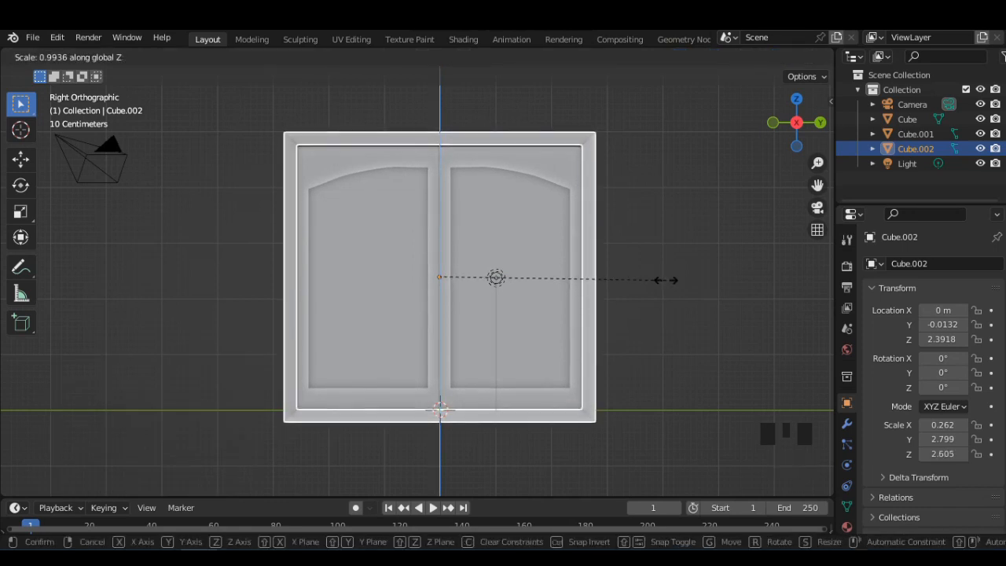
click(666, 280)
key(g)
key(z)
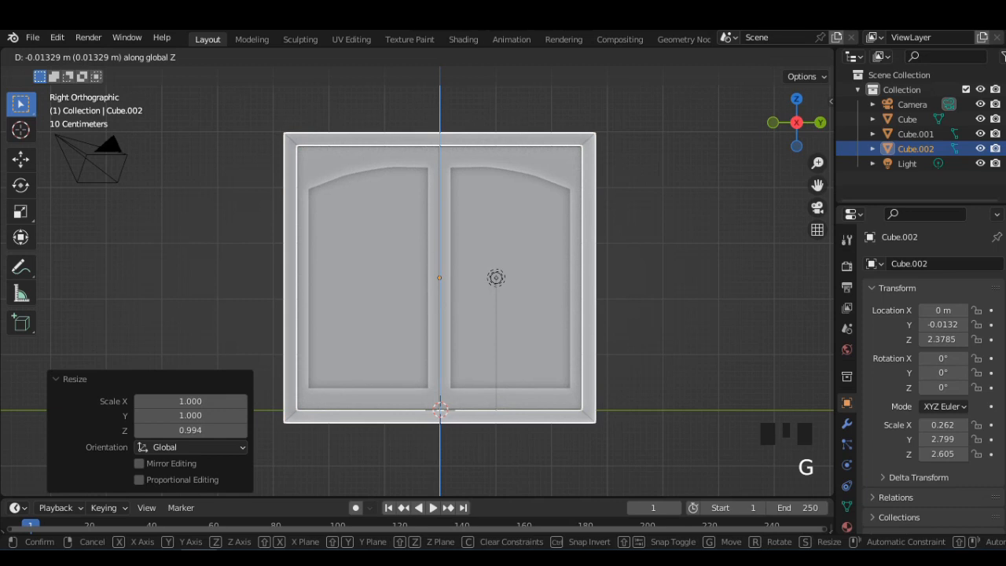
click(724, 344)
key(s)
key(z)
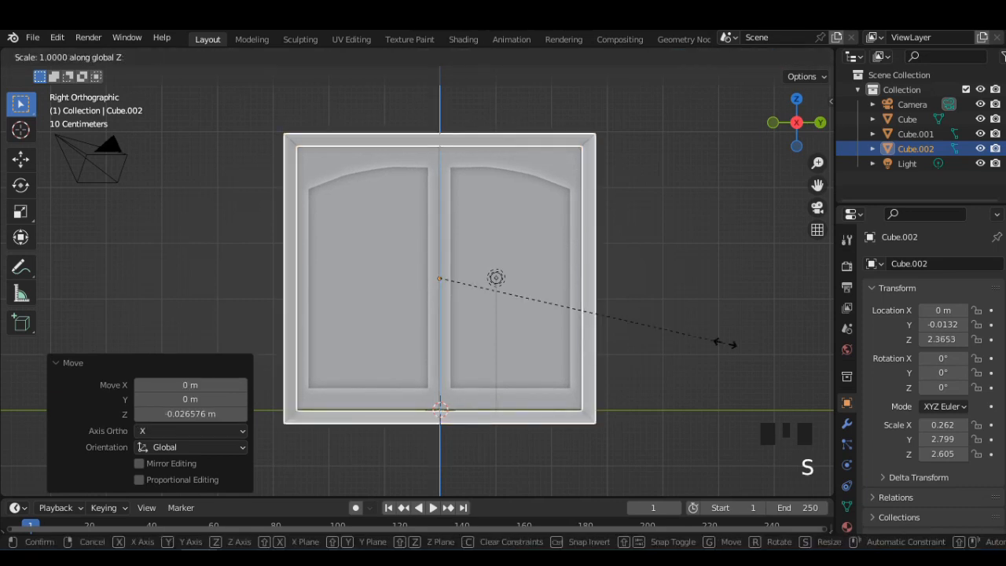
click(722, 343)
Step: Move both doors together along X out of the frame, to an X location of -0.3905 m
middle_drag(722, 343, 527, 357)
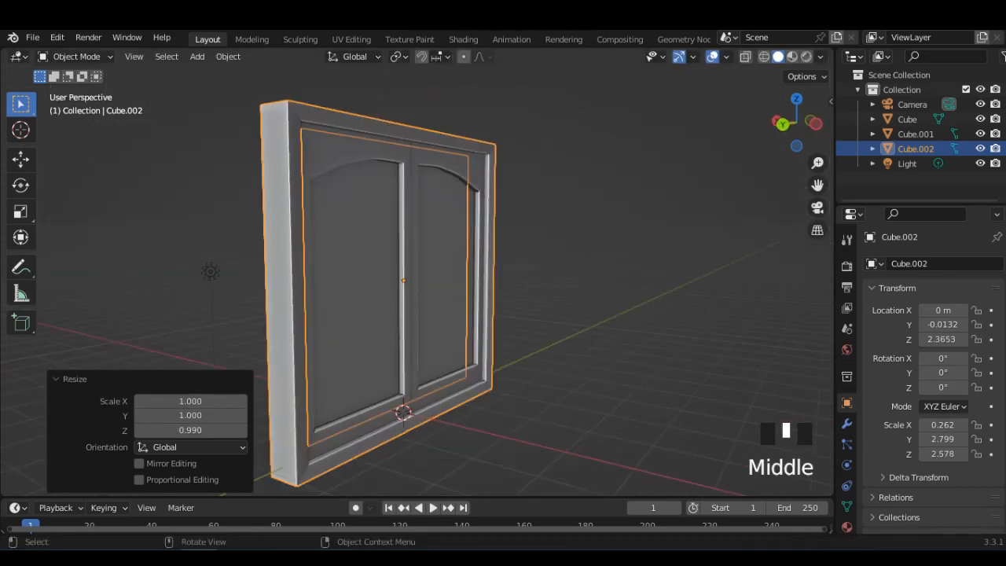
click(373, 314)
shift+click(445, 307)
middle_drag(444, 307, 369, 311)
key(g)
key(x)
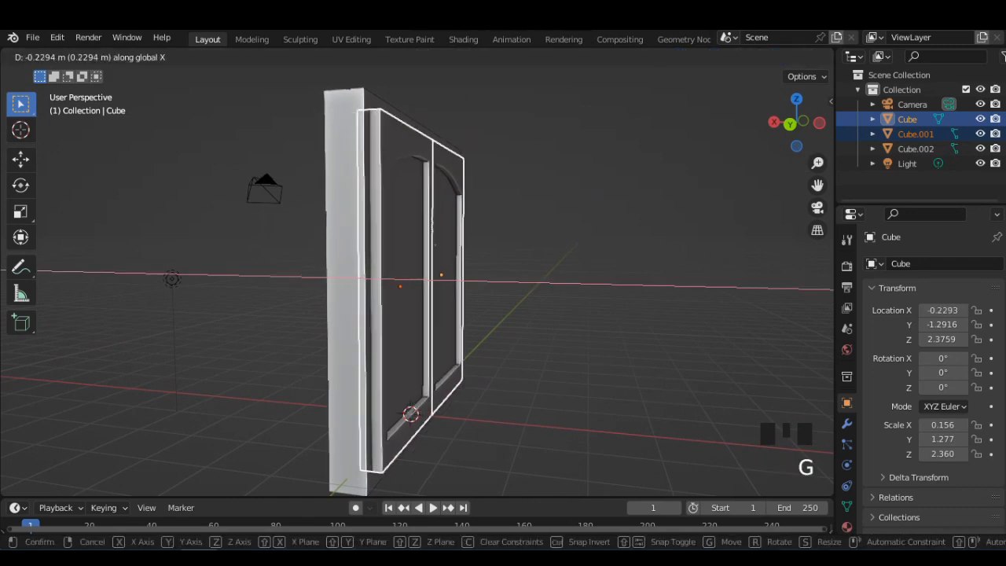
click(479, 315)
middle_drag(479, 314, 294, 316)
click(605, 314)
Step: Examine the fit of the doors against the frame from both sides and up close
middle_drag(605, 315, 542, 310)
scroll(550, 319, up, 1)
middle_drag(471, 311, 570, 305)
click(796, 122)
scroll(471, 315, down, 2)
click(796, 122)
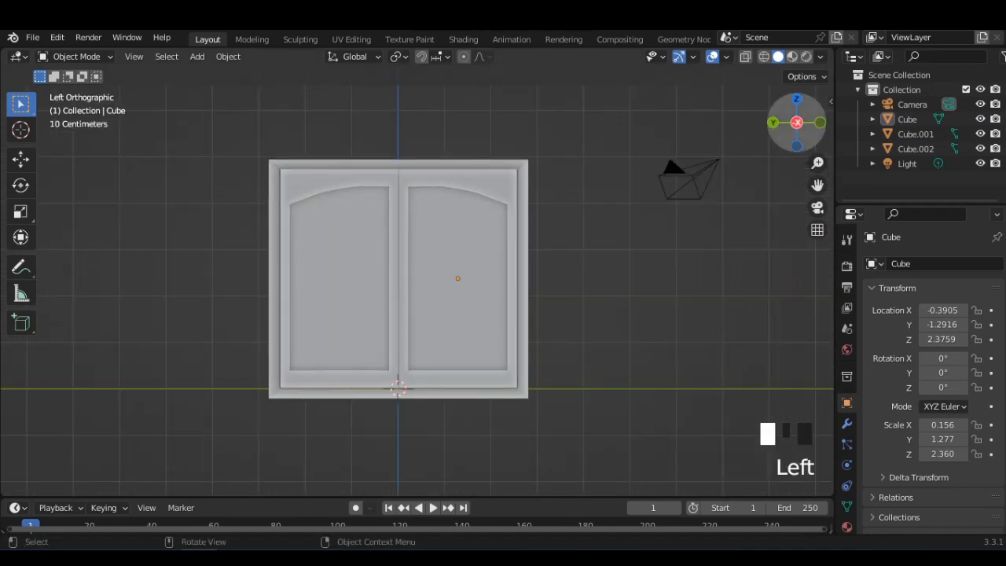
click(797, 122)
shift+middle_drag(472, 311, 574, 337)
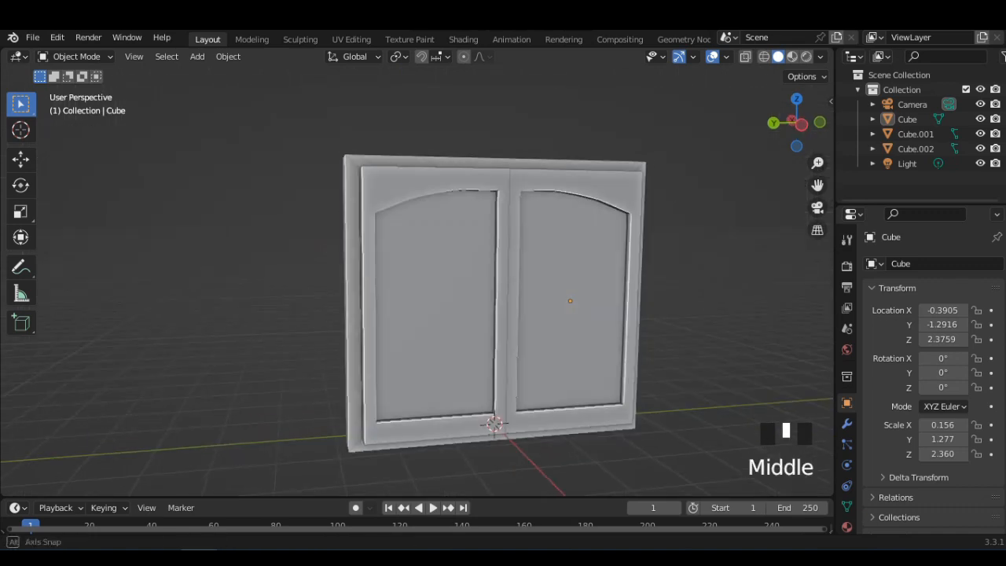
scroll(416, 294, up, 2)
Step: Add a cylinder and place it beside the doors at Y 5.6288 m and Z 1.9932 m
click(228, 55)
mouse_move(259, 73)
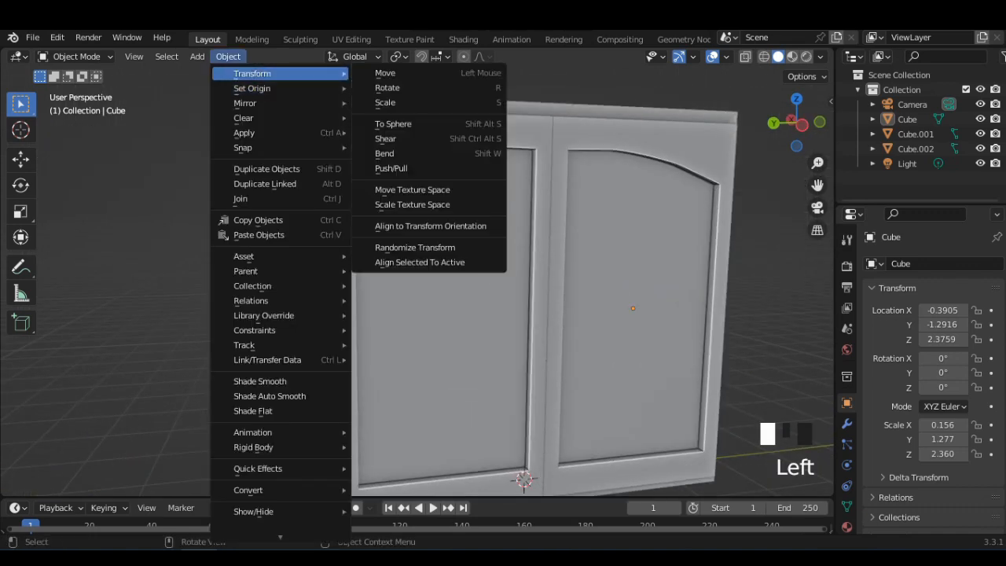
click(197, 55)
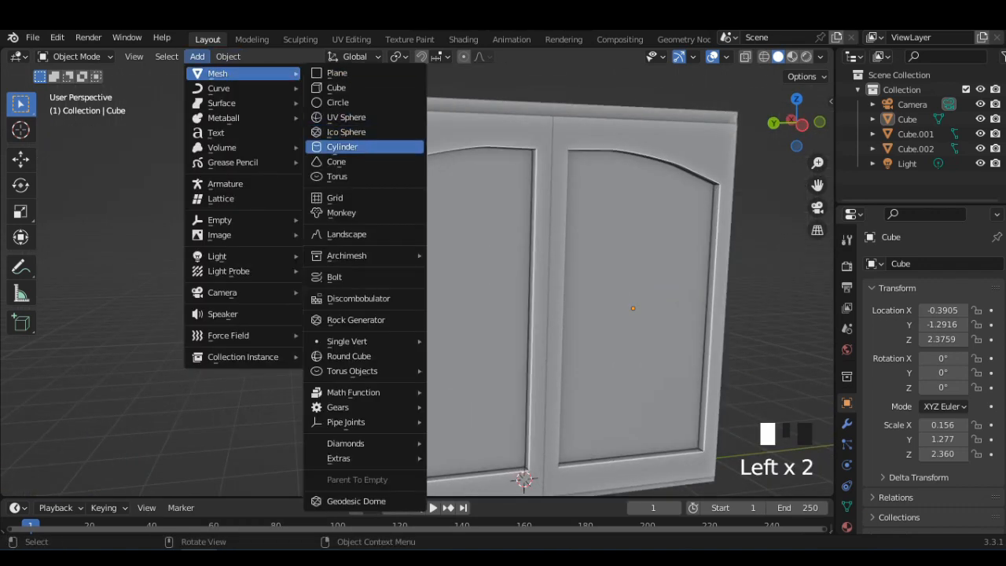
click(342, 146)
scroll(342, 146, down, 3)
click(802, 125)
key(g)
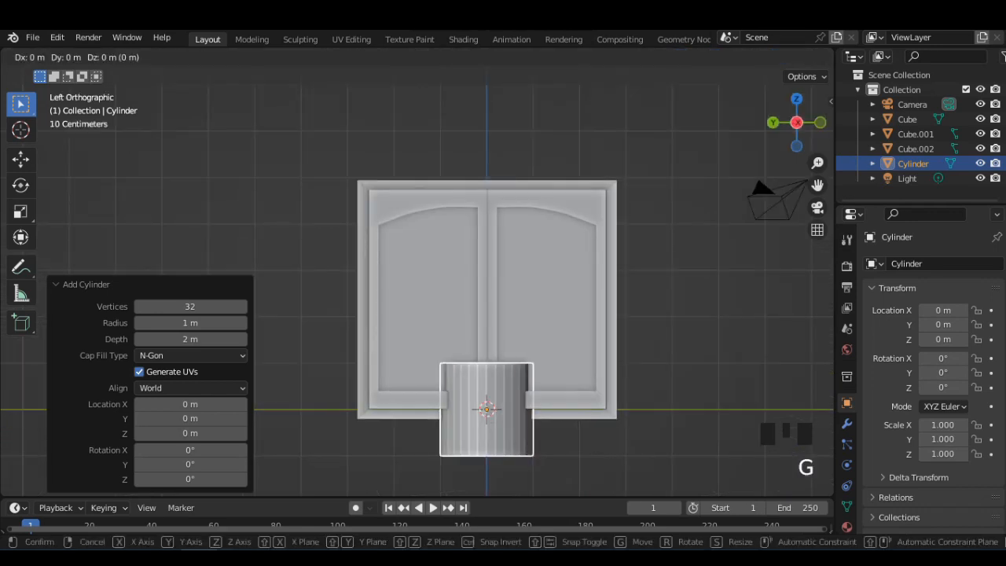
click(302, 351)
key(g)
click(237, 314)
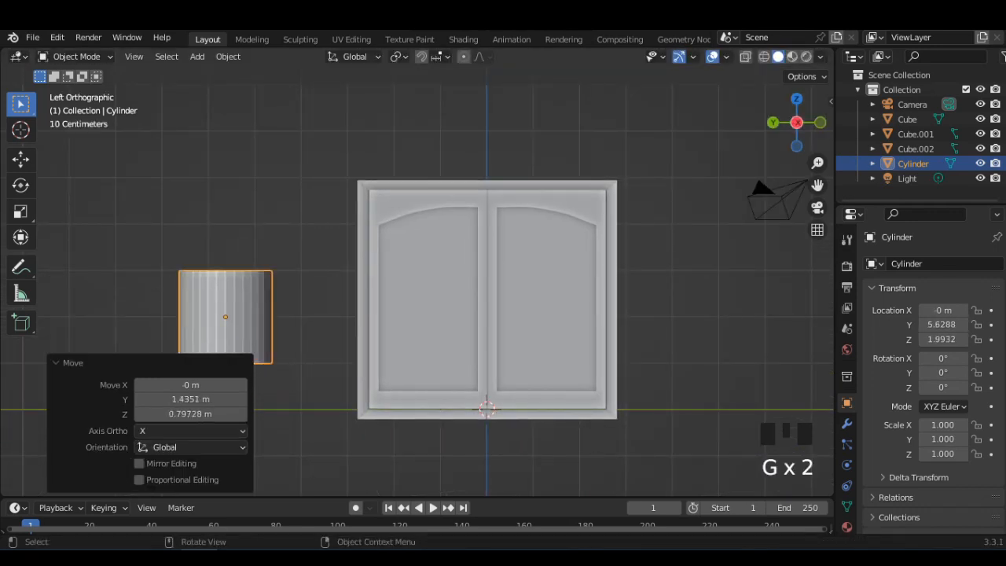
Step: Shrink the cylinder to a thin rod with scale 0.059 in X and Y and 0.271 in Z
key(s)
click(243, 330)
scroll(243, 334, up, 1)
click(228, 379)
shift+middle_drag(234, 384, 396, 380)
scroll(397, 380, up, 3)
key(s)
click(330, 362)
key(s)
key(z)
click(511, 472)
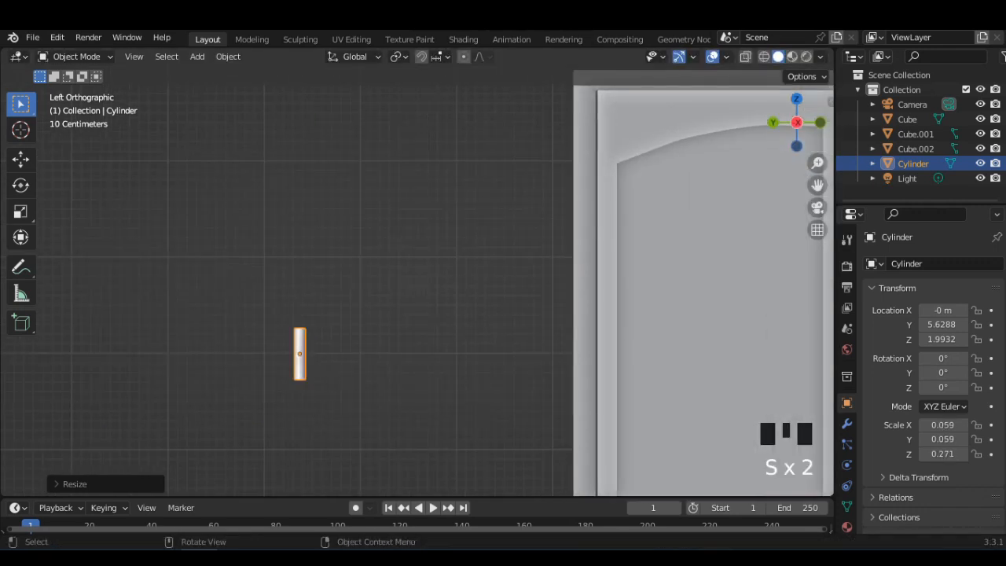
Step: Examine the thin cylinder and the doors from above and at an angle
scroll(511, 463, down, 1)
middle_drag(504, 440, 517, 448)
click(797, 99)
scroll(416, 275, up, 5)
scroll(417, 276, down, 3)
click(797, 99)
scroll(417, 275, down, 2)
scroll(417, 275, up, 1)
middle_drag(472, 314, 354, 319)
Step: Move the thin cylinder next to the frame's upper side, at Y 3.5027 m and Z 3.7472 m
click(804, 125)
scroll(417, 275, down, 3)
scroll(416, 275, down, 3)
shift+middle_drag(416, 314, 354, 236)
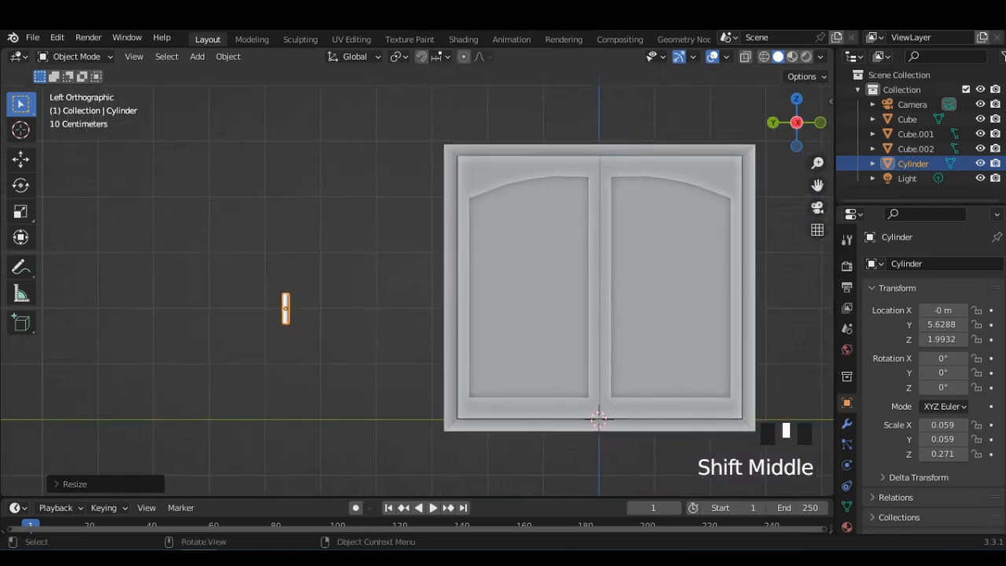
key(g)
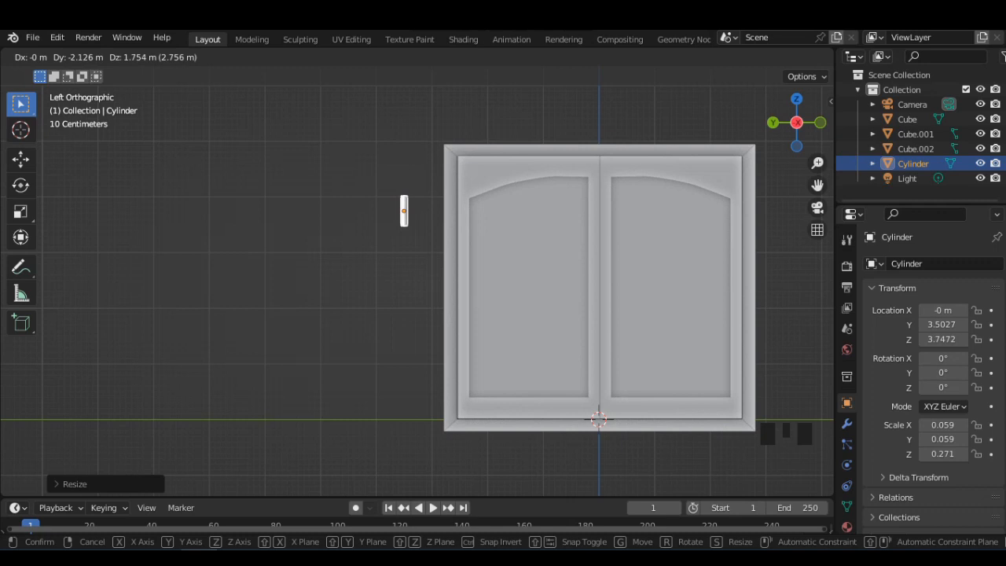
click(404, 211)
Step: In wireframe from above, extrude the cylinder's rim vertices on the -Y side about 0.19 m along X
scroll(416, 281, up, 3)
shift+middle_drag(395, 159, 413, 279)
middle_drag(413, 279, 562, 324)
key(Tab)
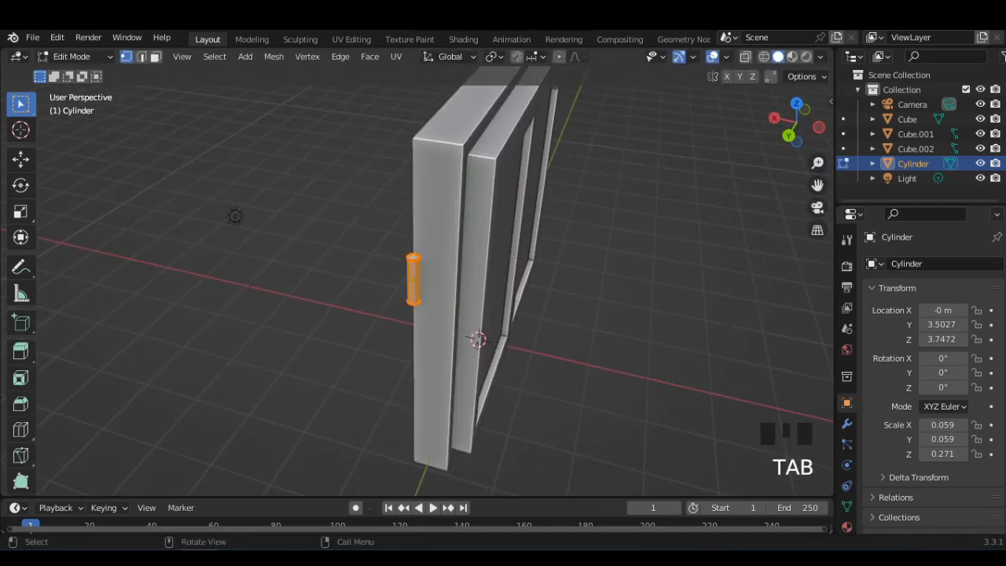
scroll(235, 216, up, 5)
key(KP_7)
scroll(417, 283, up, 8)
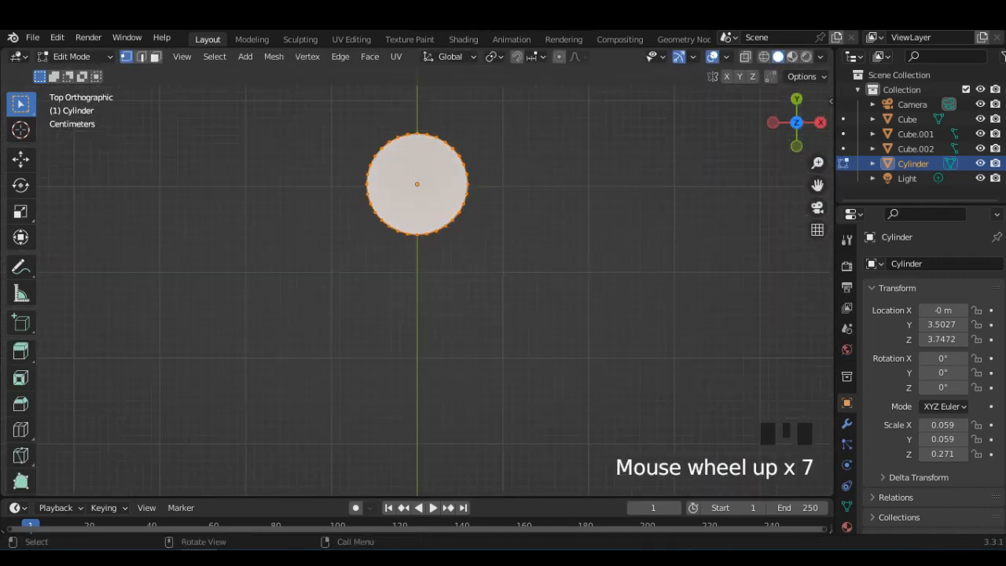
click(763, 56)
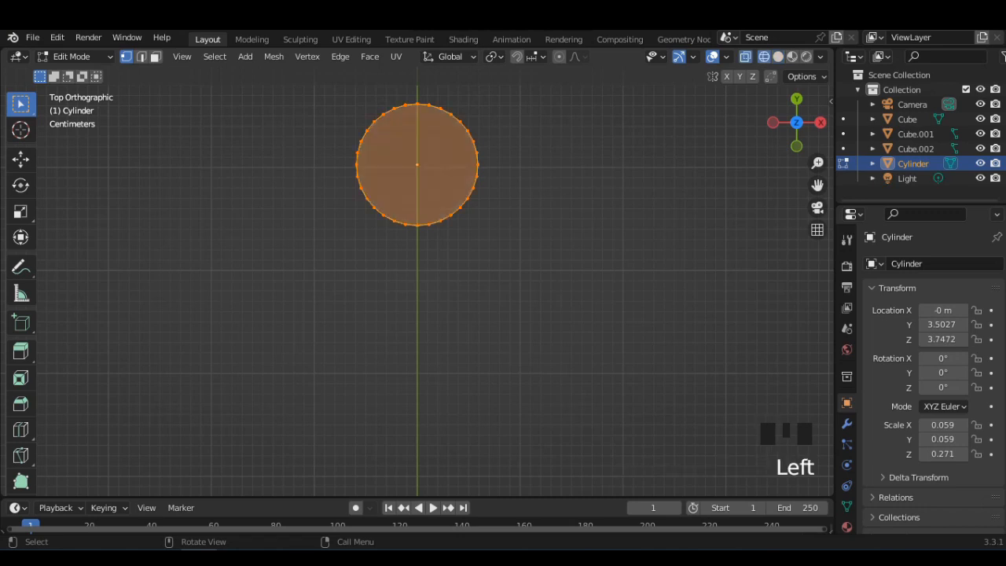
click(428, 224)
key(e)
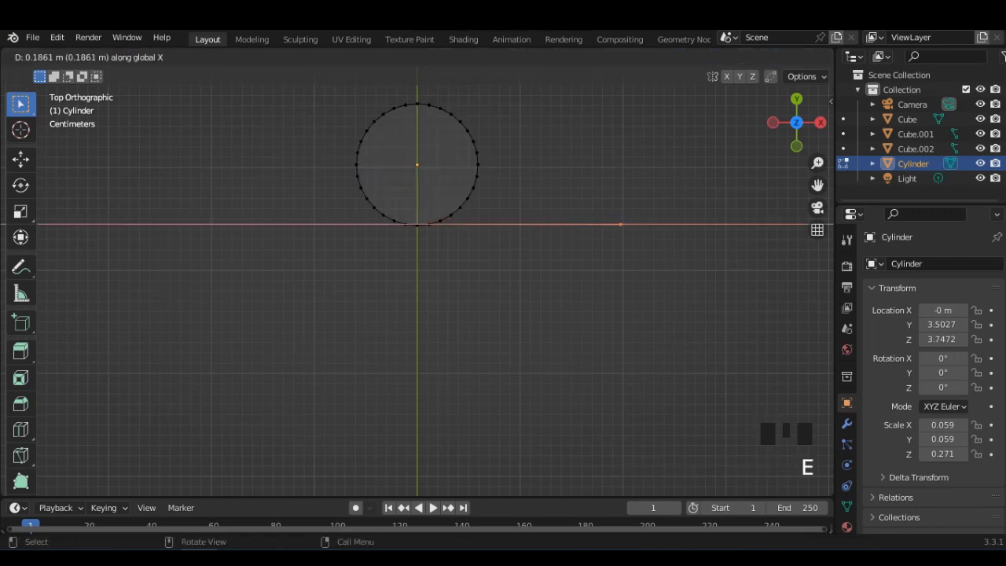
click(624, 225)
middle_drag(582, 235, 562, 291)
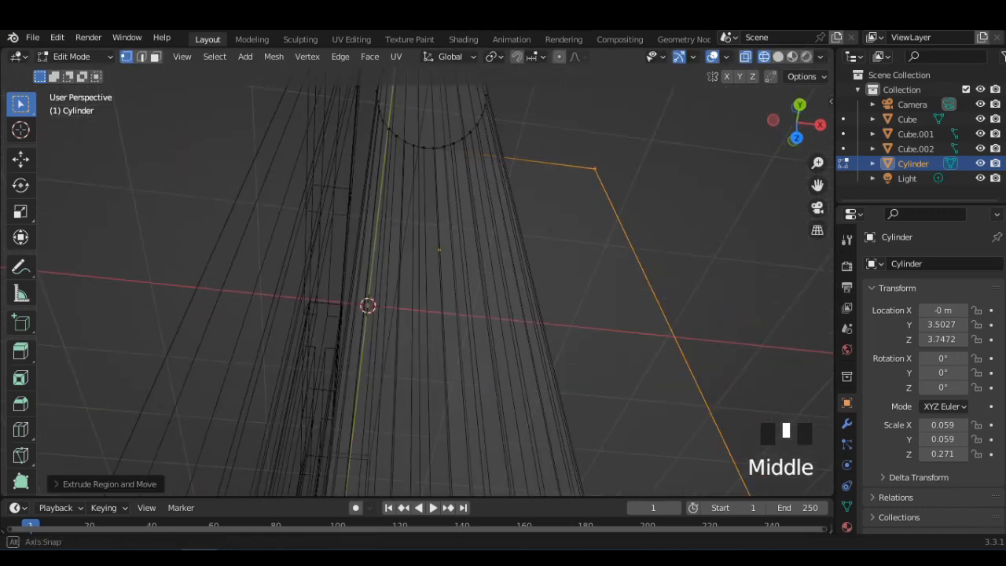
Step: Return to solid shading, leave mesh editing and examine the hinge cylinder with its extruded flap beside the frame
click(778, 57)
mouse_move(550, 220)
middle_down()
mouse_move(569, 315)
mouse_move(472, 306)
middle_up()
key(Tab)
key(KP_3)
scroll(471, 307, down, 3)
scroll(471, 307, down, 4)
click(797, 122)
scroll(417, 283, down, 2)
scroll(417, 283, up, 8)
middle_drag(402, 334, 417, 336)
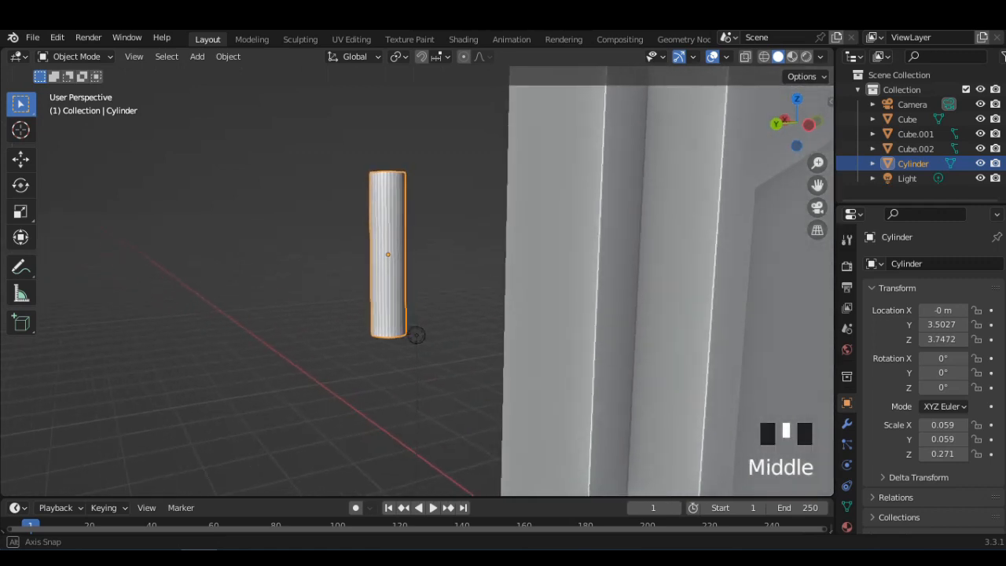
Step: Rotate the hinge cylinder freehand about 29° around the Z axis
key(r)
key(z)
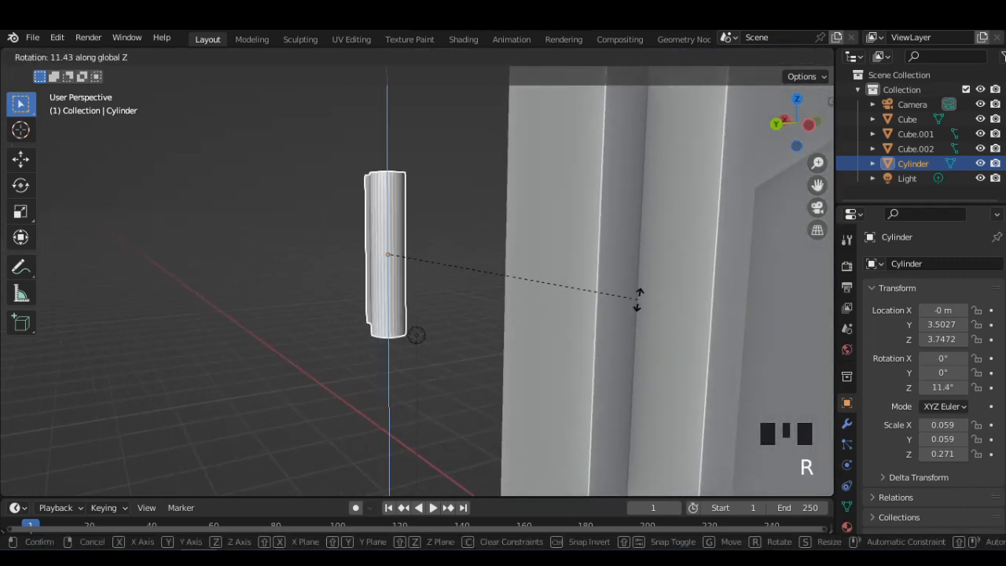
click(687, 275)
key(r)
key(z)
click(449, 269)
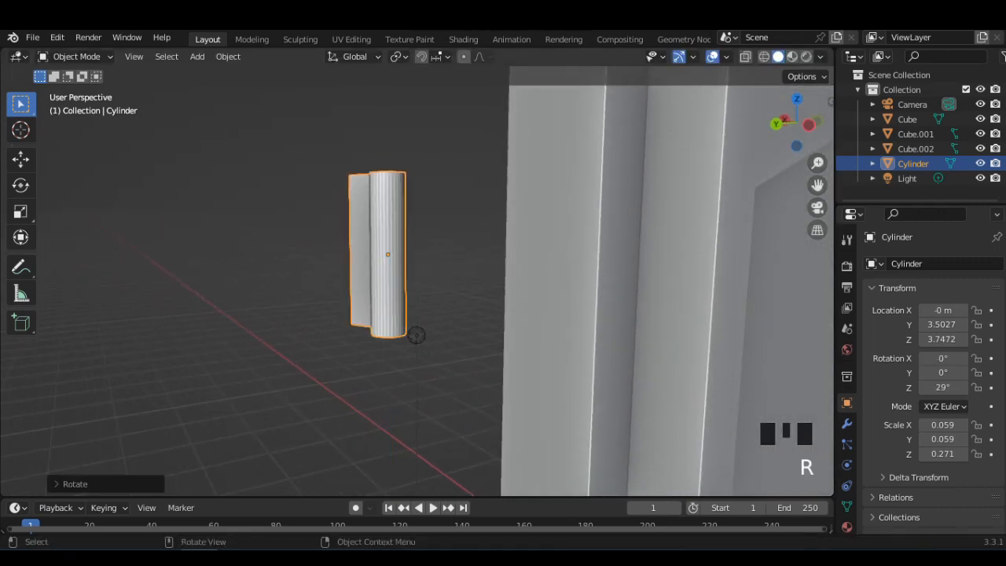
Step: Set the hinge cylinder's Z rotation to 90°
click(808, 125)
scroll(808, 125, down, 8)
shift+middle_drag(566, 299, 494, 250)
click(797, 123)
scroll(503, 283, up, 1)
click(942, 387)
scroll(554, 483, up, 3)
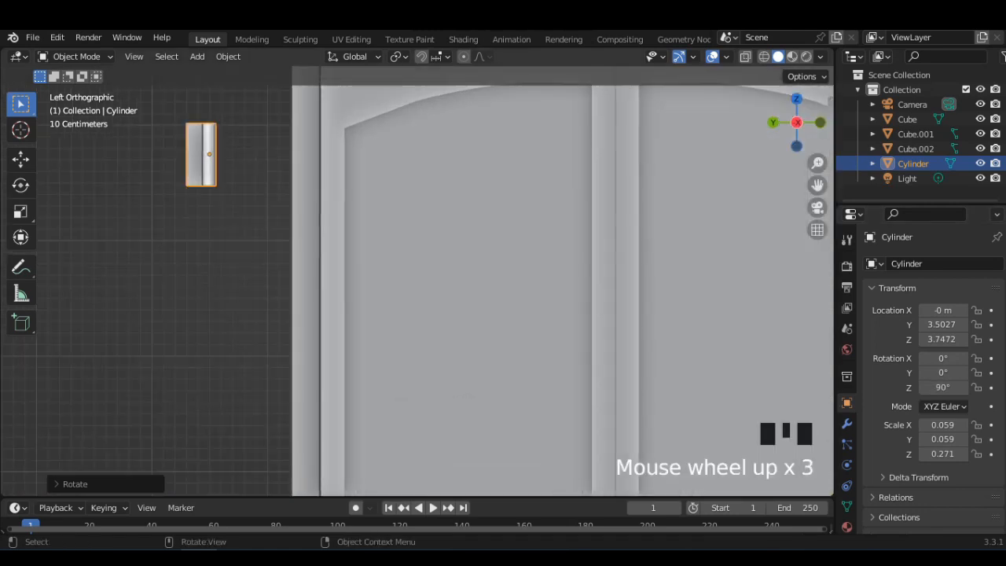
Step: Move the hinge cylinder against the door frame, to Y 2.5992 m and X -0.3268 m
shift+middle_drag(553, 484, 580, 499)
key(g)
key(y)
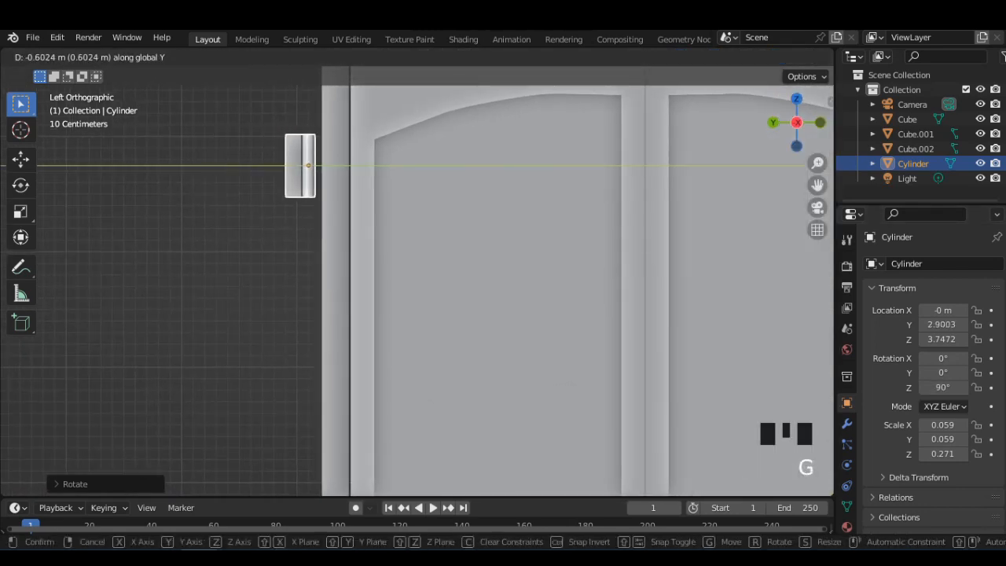
key(Return)
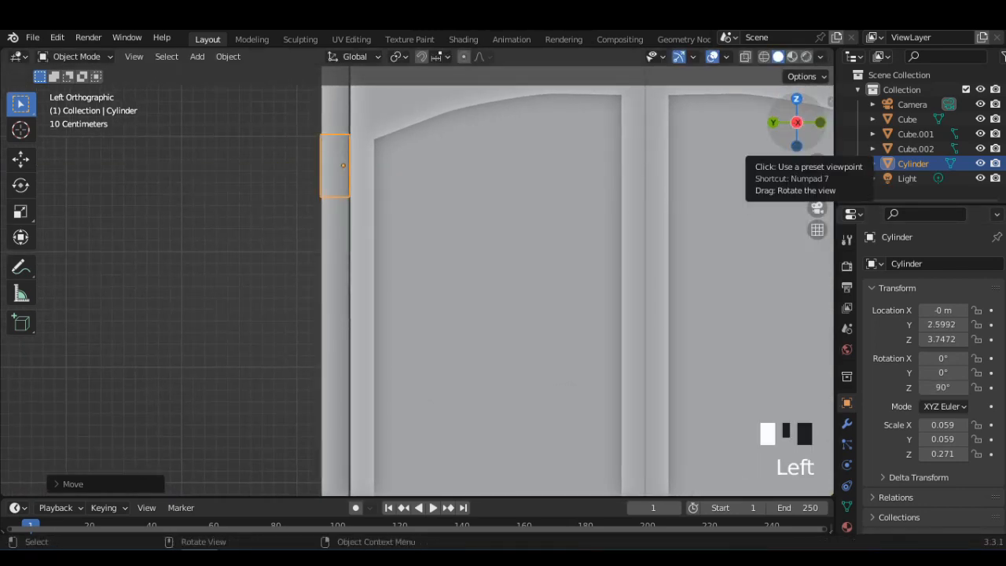
click(796, 99)
key(g)
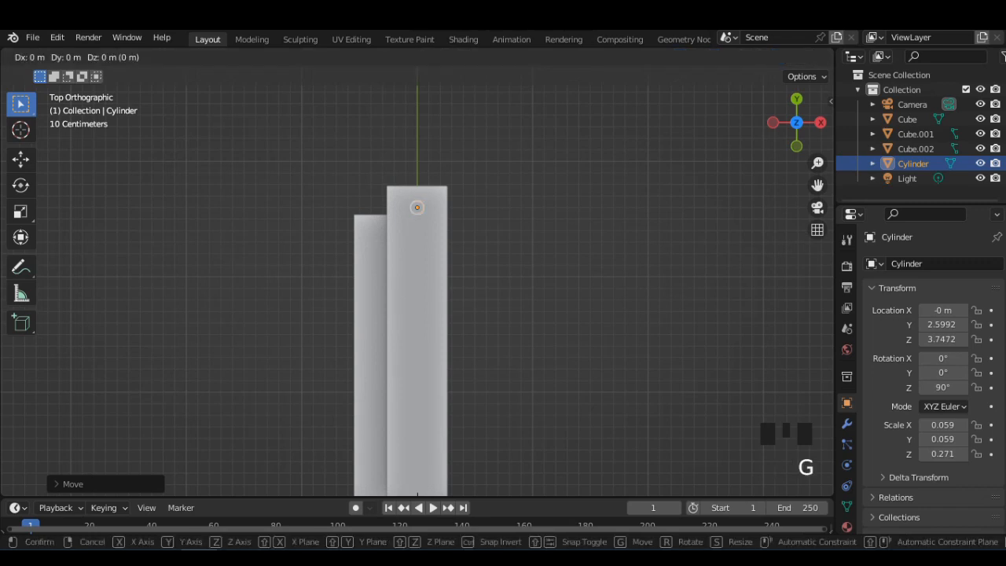
key(x)
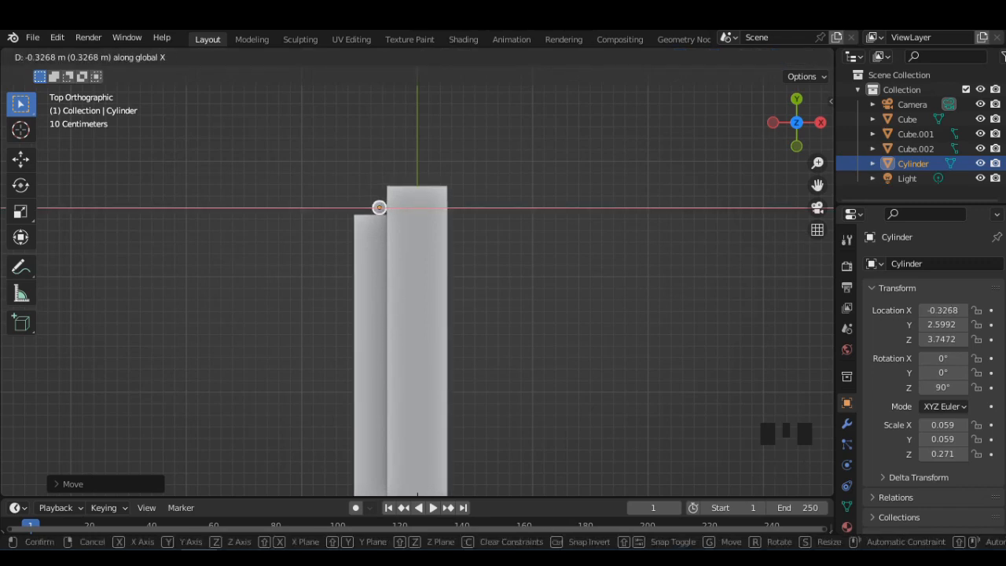
click(379, 208)
Step: Scale the hinge cylinder down to 0.052 in X and Y and 0.238 in Z
scroll(417, 283, up, 1)
click(773, 122)
scroll(417, 283, down, 2)
click(236, 267)
click(352, 185)
key(s)
click(452, 233)
click(236, 267)
Step: Duplicate the hinge cylinder and place the copy directly beneath it, at Z 3.2773 m
scroll(236, 267, up, 2)
click(321, 143)
key(shift+d)
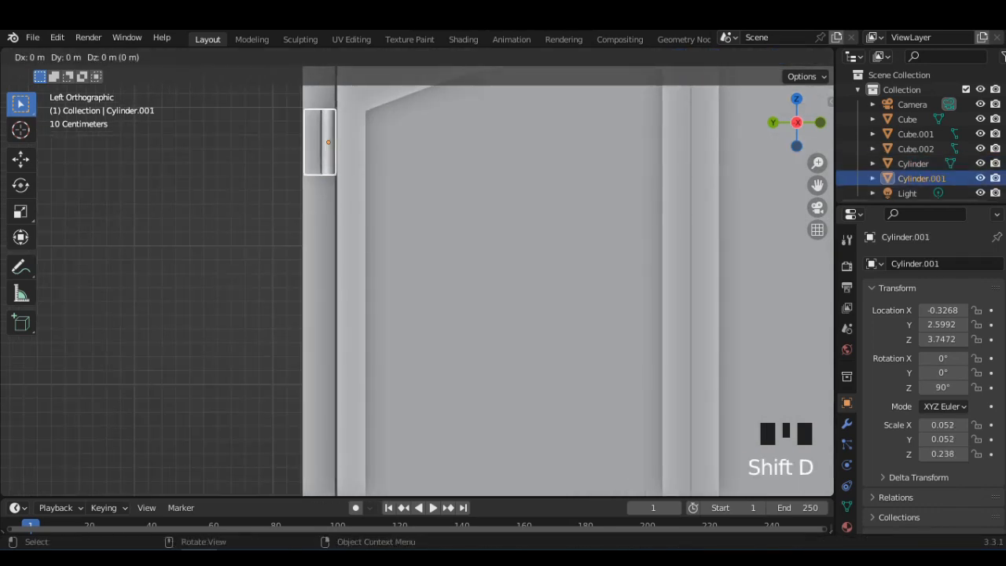
click(321, 209)
scroll(320, 209, down, 3)
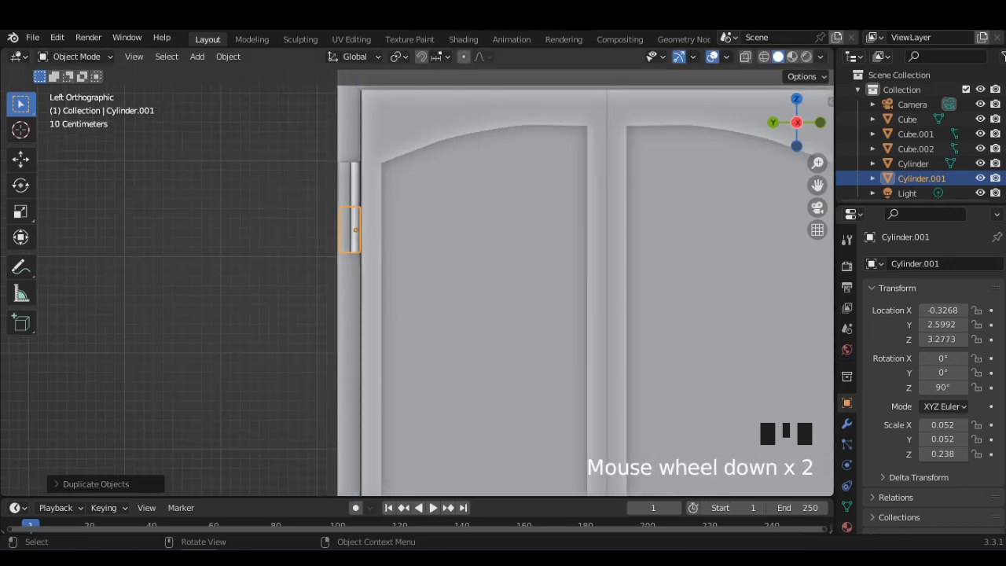
Step: Rotate the lower hinge copy to 180° about Y and 0° about Z so its flap lies against the door
shift+middle_drag(321, 209, 230, 167)
key(r)
click(209, 95)
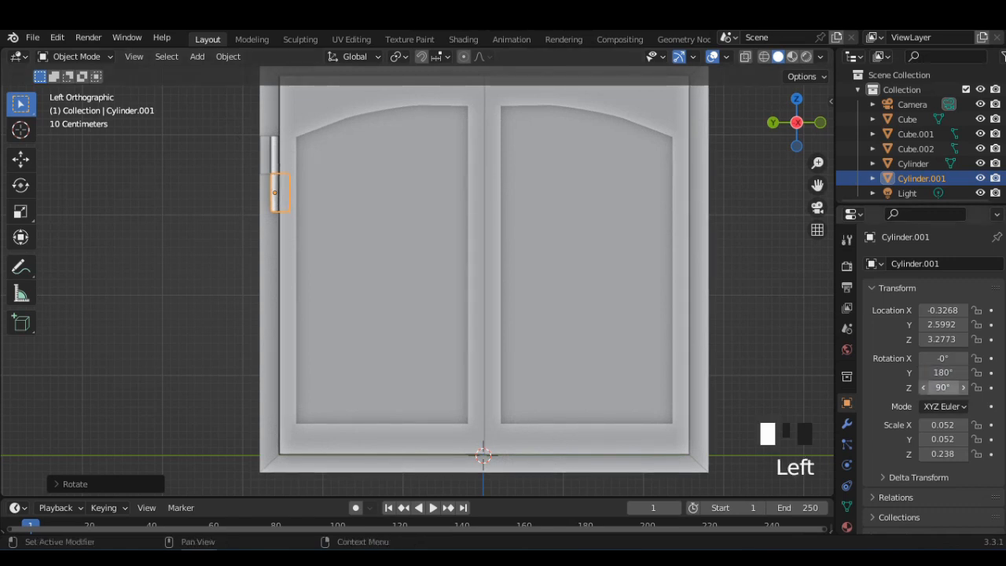
drag(943, 387, 983, 387)
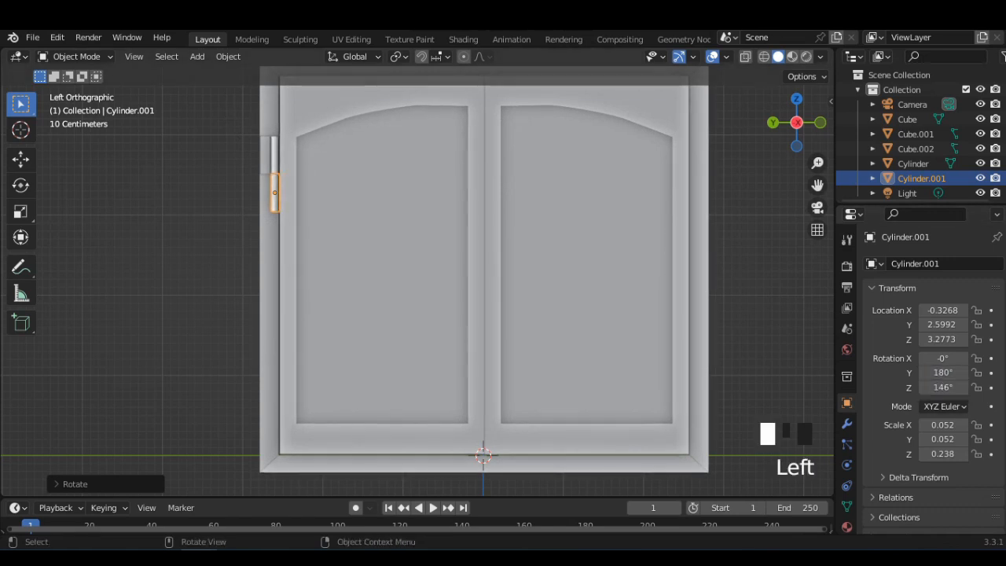
middle_drag(613, 315, 693, 331)
drag(944, 387, 953, 387)
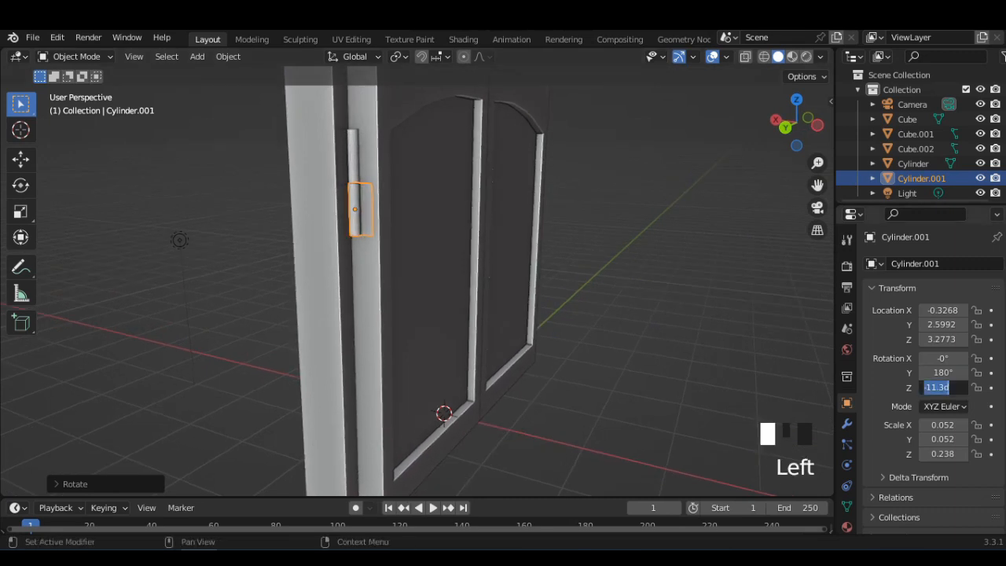
click(644, 298)
scroll(644, 299, up, 2)
scroll(644, 299, down, 1)
middle_drag(629, 283, 658, 306)
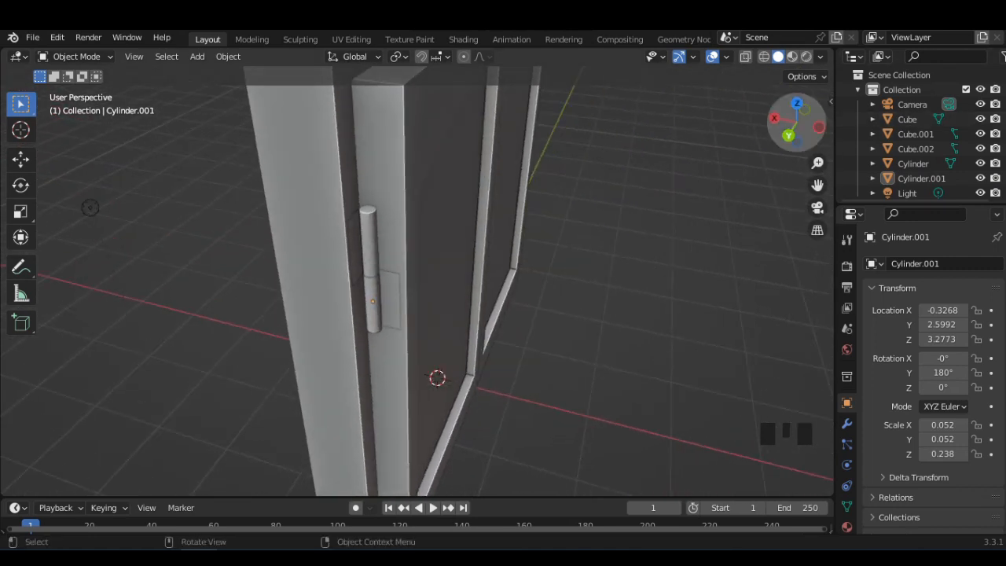
Step: Duplicate both hinge pieces about 2.56 m straight down along Z to the lower part of the frame
click(819, 128)
scroll(417, 283, down, 2)
shift+click(297, 177)
shift+click(298, 209)
key(shift+d)
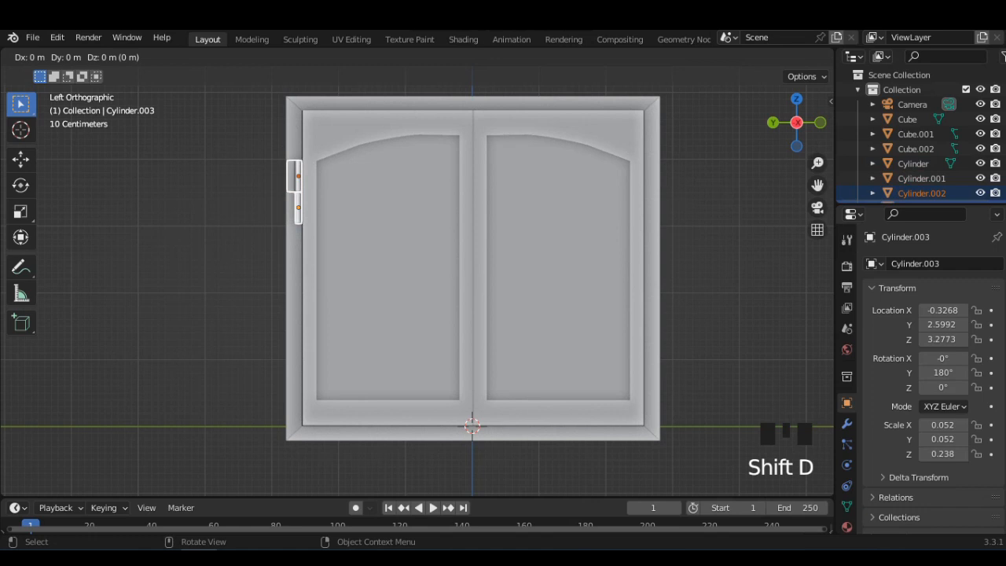
key(z)
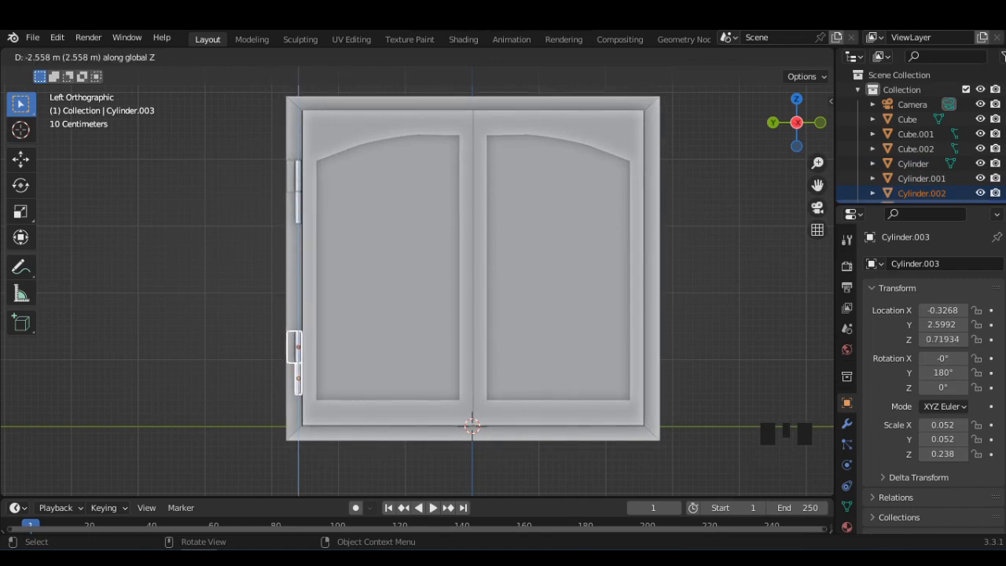
click(297, 379)
Step: Move the two upper hinge pieces up along Z, bringing the lower one of them to Z 3.543 m
click(306, 185)
click(297, 178)
shift+click(298, 209)
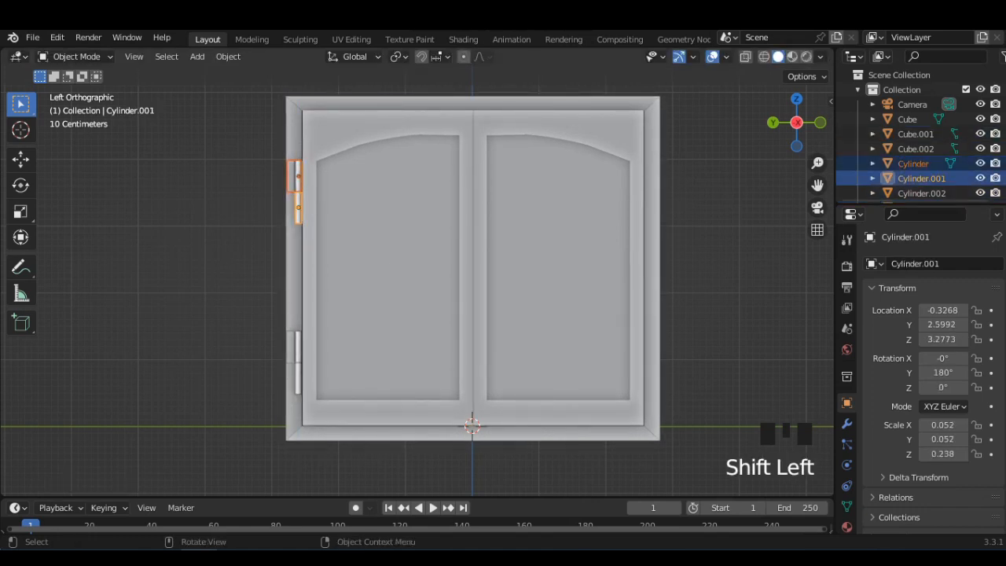
key(g)
key(z)
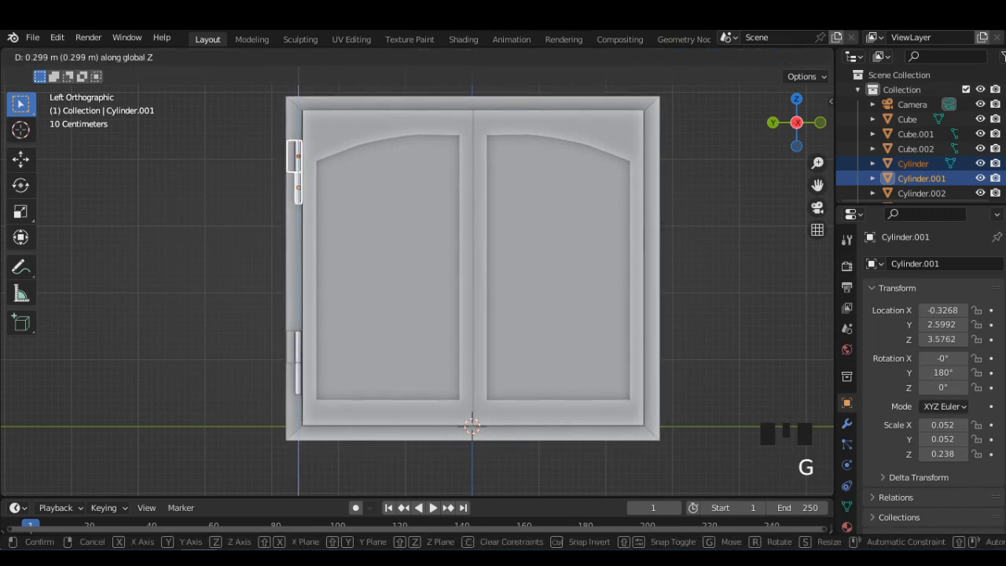
click(298, 191)
Step: Shorten the two lower hinge pieces together along Z
click(236, 197)
click(298, 379)
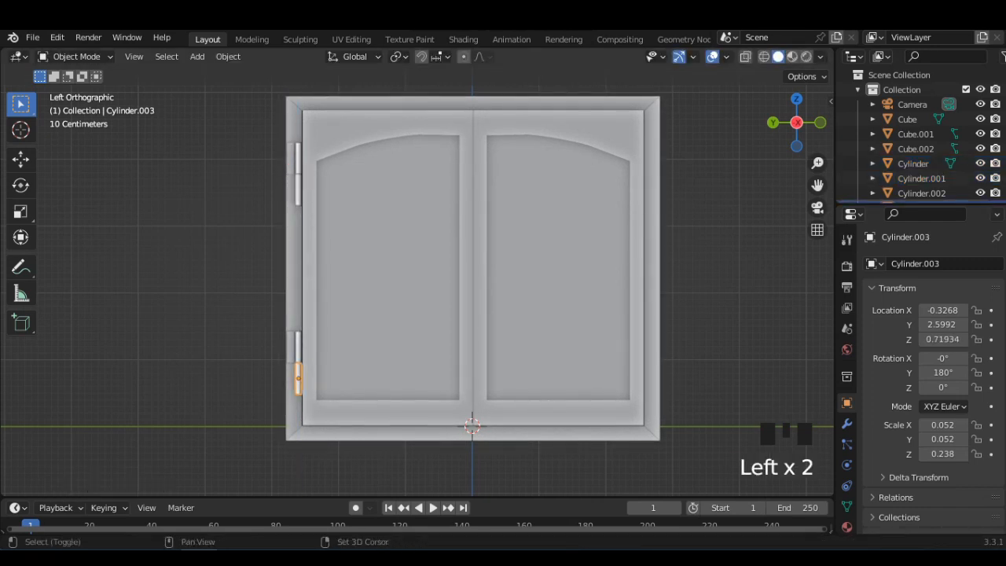
shift+click(298, 348)
key(s)
key(z)
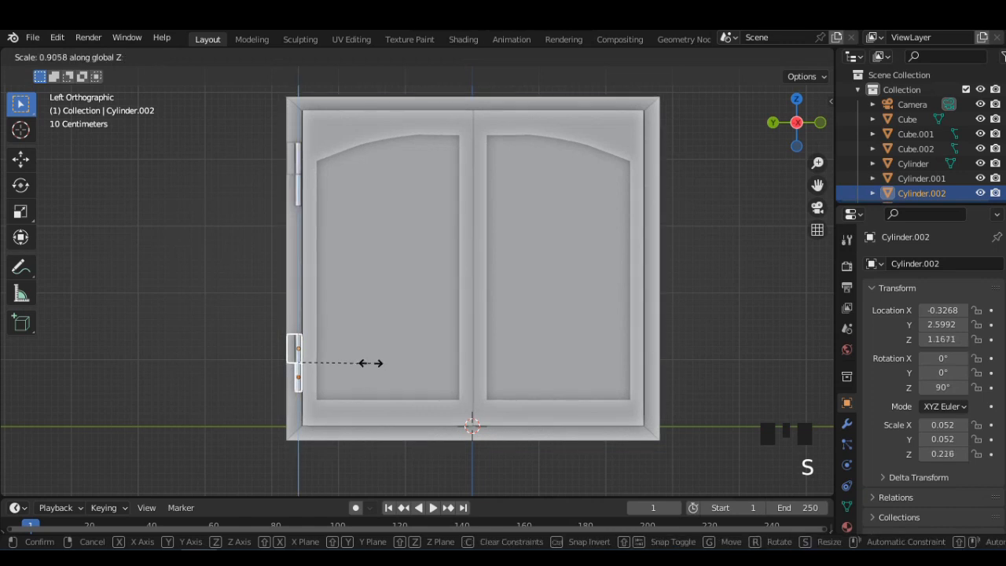
click(360, 355)
Step: Delete both pieces of the upper hinge
click(297, 159)
shift+click(298, 190)
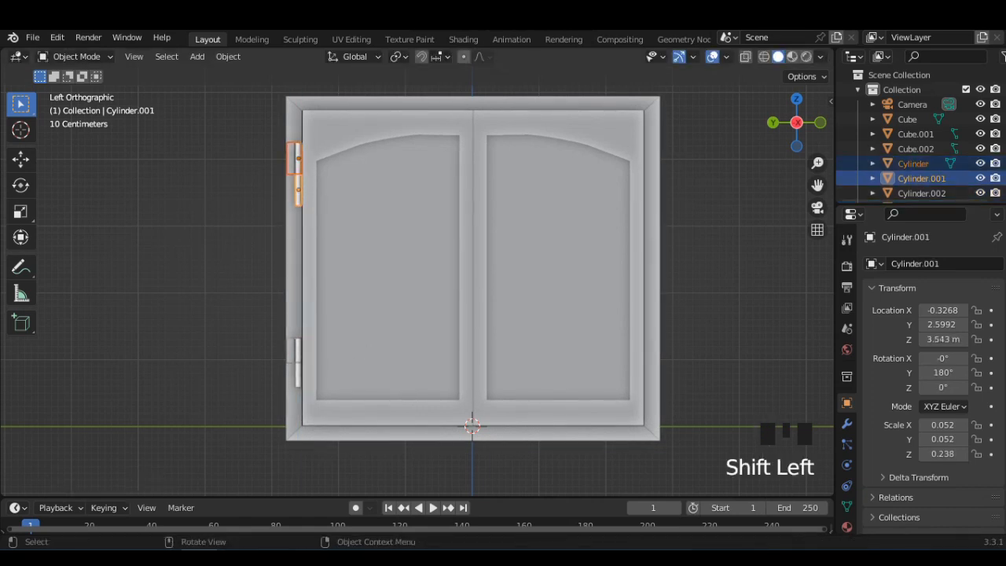
key(Delete)
Step: Shorten the remaining hinge pair further along Z, to a Z scale of 0.157
click(298, 379)
shift+click(297, 348)
key(s)
key(z)
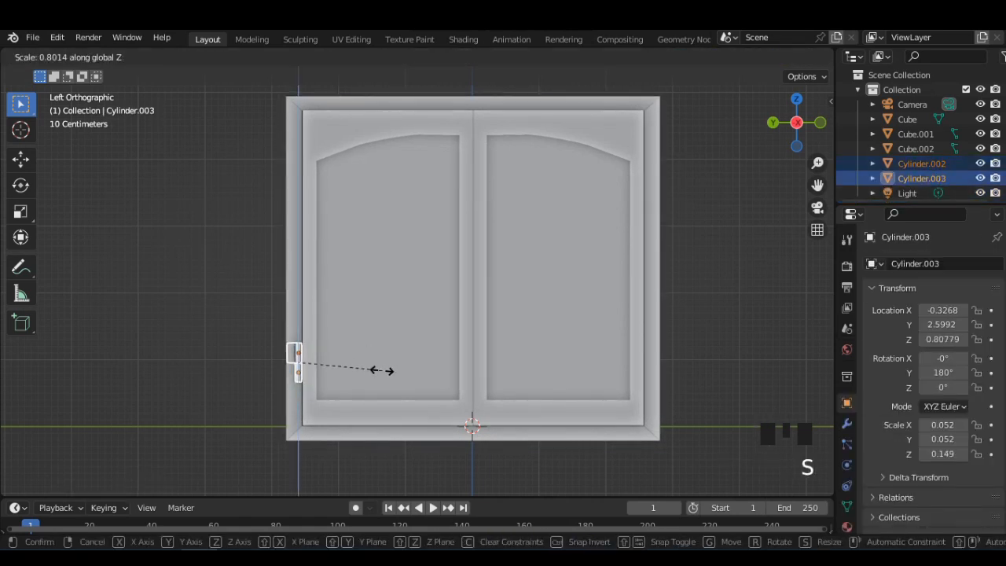
click(382, 370)
Step: Duplicate the shortened hinge pair up to the upper part of the frame, its lower piece at Z 3.7981 m
scroll(382, 370, up, 2)
middle_drag(382, 370, 531, 307)
click(812, 126)
scroll(488, 307, down, 4)
scroll(487, 306, up, 2)
scroll(531, 307, up, 2)
click(270, 348)
shift+click(271, 382)
scroll(273, 377, down, 1)
shift+middle_drag(274, 377, 243, 448)
scroll(244, 448, down, 1)
key(shift+d)
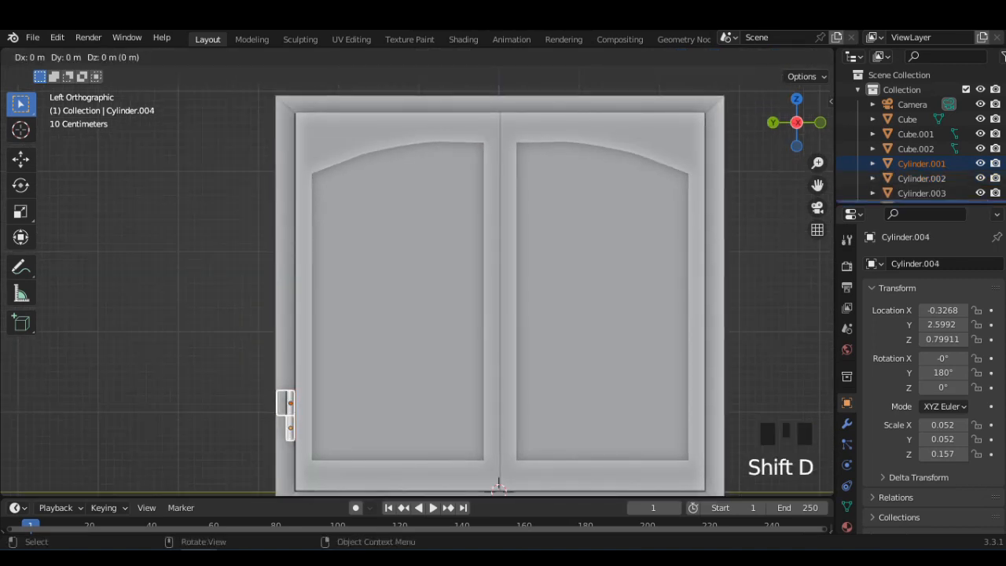
click(250, 206)
Step: Duplicate all four hinge pieces along Y to the opposite side of the frame, at Y -2.7559 m
scroll(250, 206, down, 2)
shift+click(328, 365)
shift+click(329, 383)
key(shift+d)
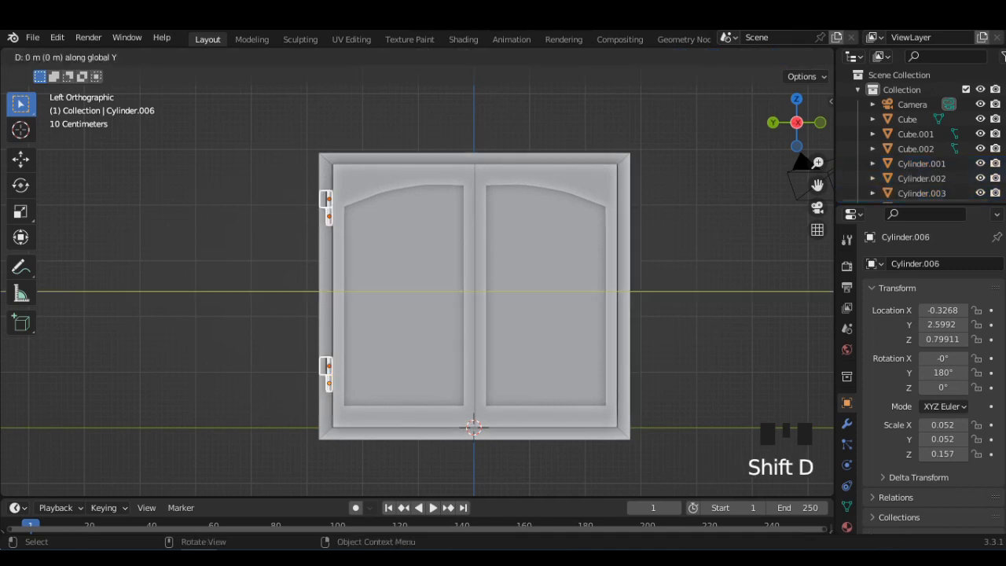
click(627, 385)
shift+middle_drag(627, 385, 552, 377)
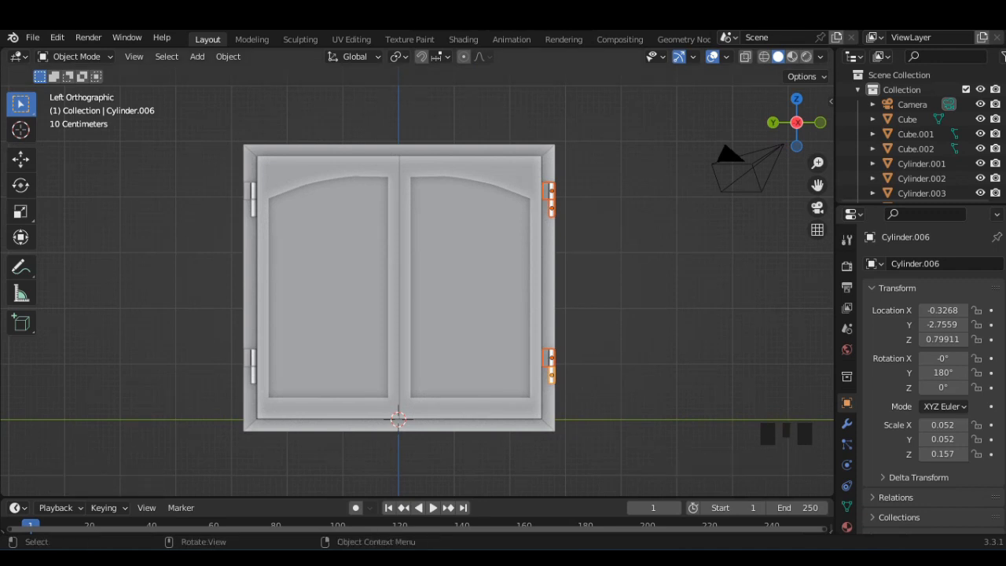
Step: Rotate the copied hinges' lower pieces to Y 0° and Z 180°, and the bottom hinge's upper piece to Y 180°
middle_drag(551, 346, 510, 348)
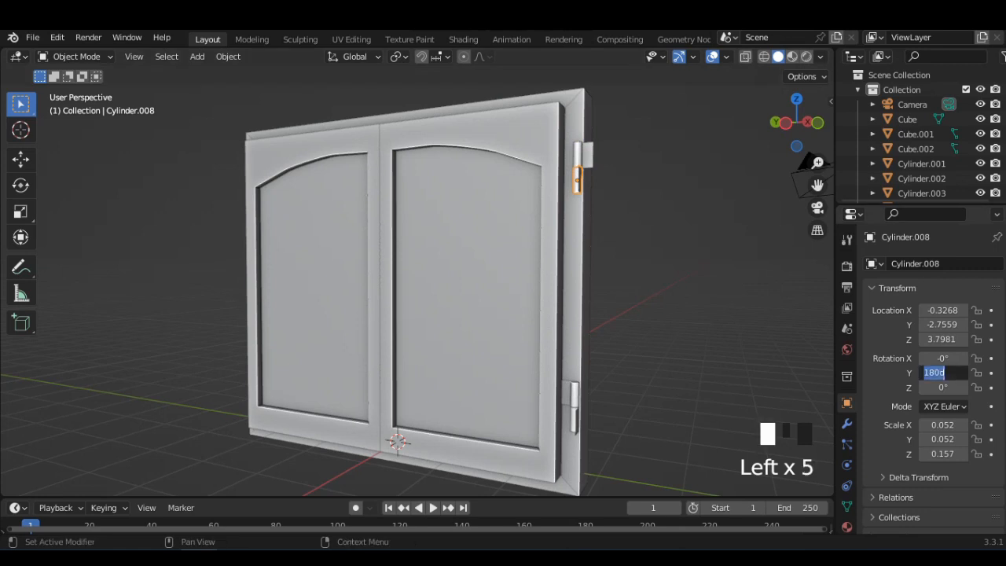
text(0)
key(Tab)
middle_drag(440, 283, 393, 284)
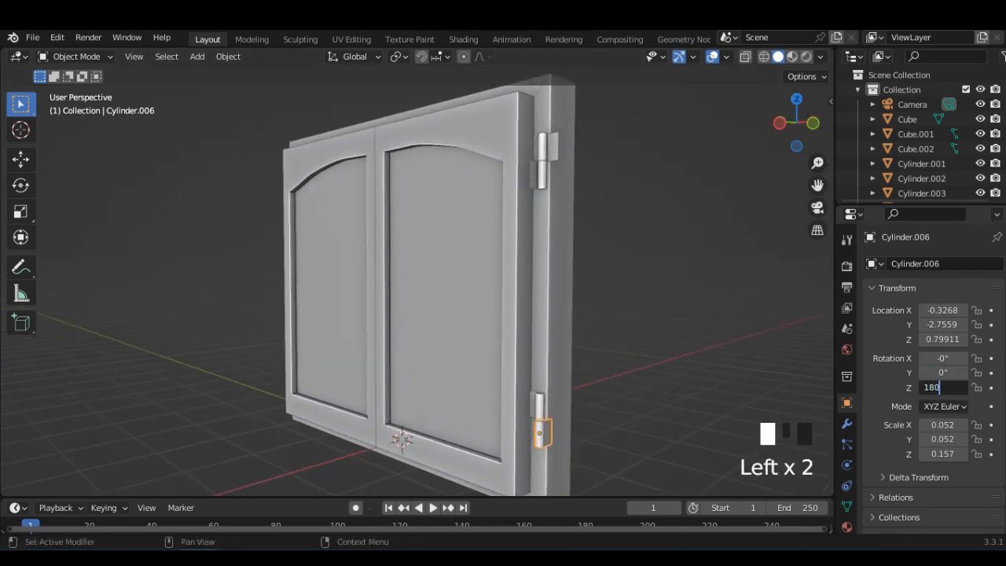
key(Return)
click(780, 123)
click(797, 123)
middle_drag(503, 283, 497, 283)
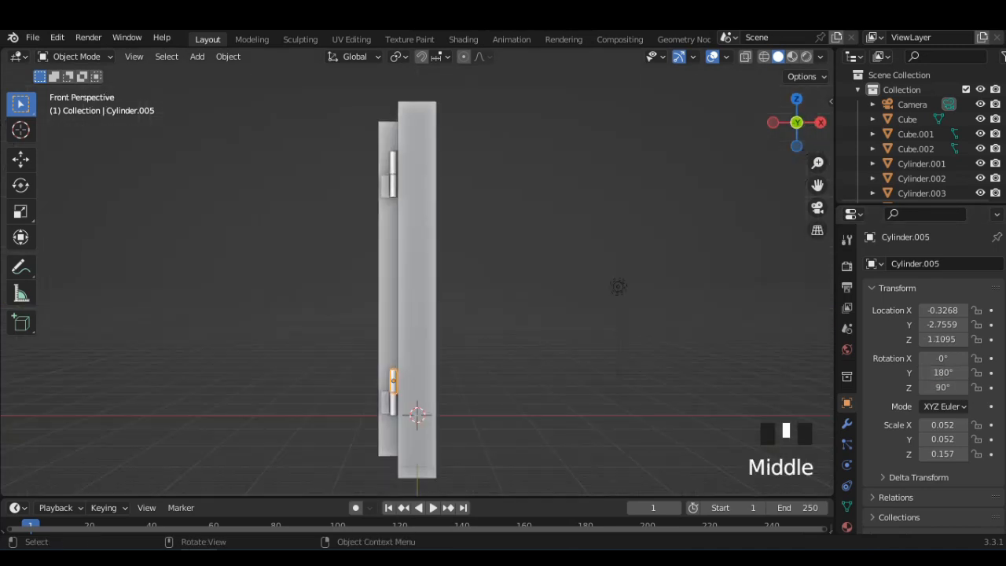
Step: Select the four copied hinge pieces and move them along Y onto the frame, to Y -2.6329 m
click(796, 99)
click(773, 123)
scroll(773, 122, up, 2)
scroll(416, 286, down, 1)
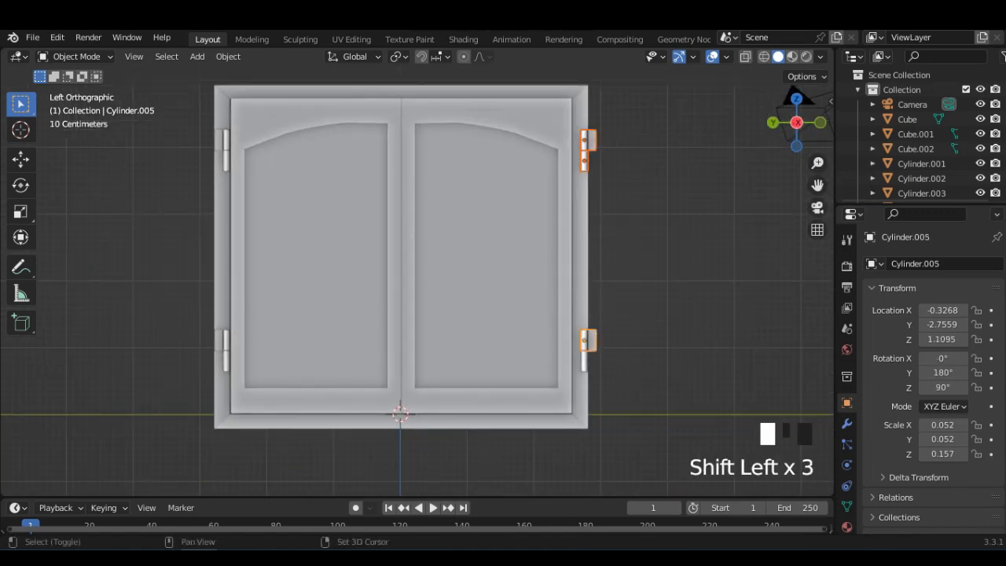
shift+click(588, 339)
shift+middle_drag(588, 339, 599, 340)
scroll(600, 339, up, 2)
key(g)
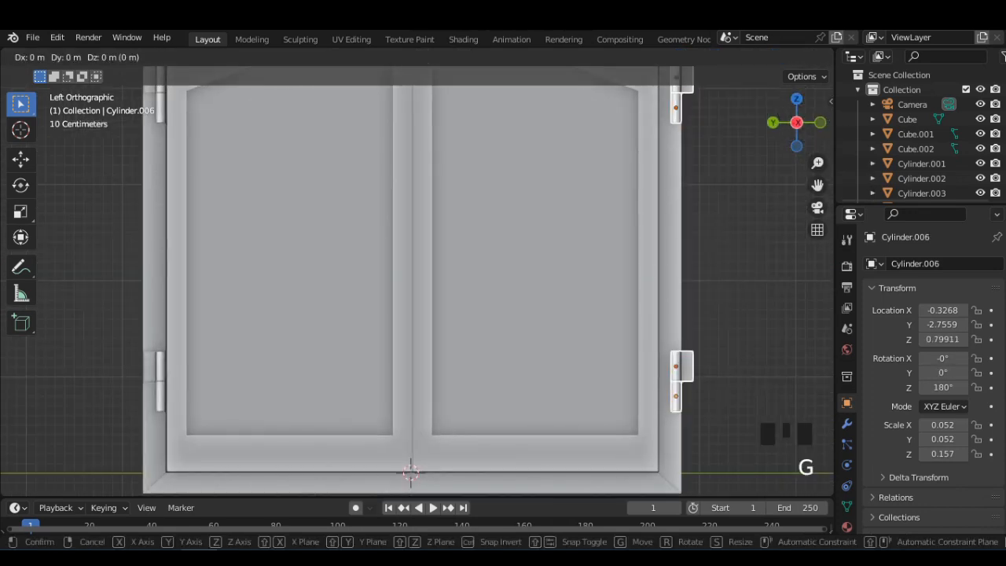
key(y)
click(677, 353)
click(731, 346)
Step: Examine the doors, frame and hinges from the front and the back
scroll(731, 345, down, 2)
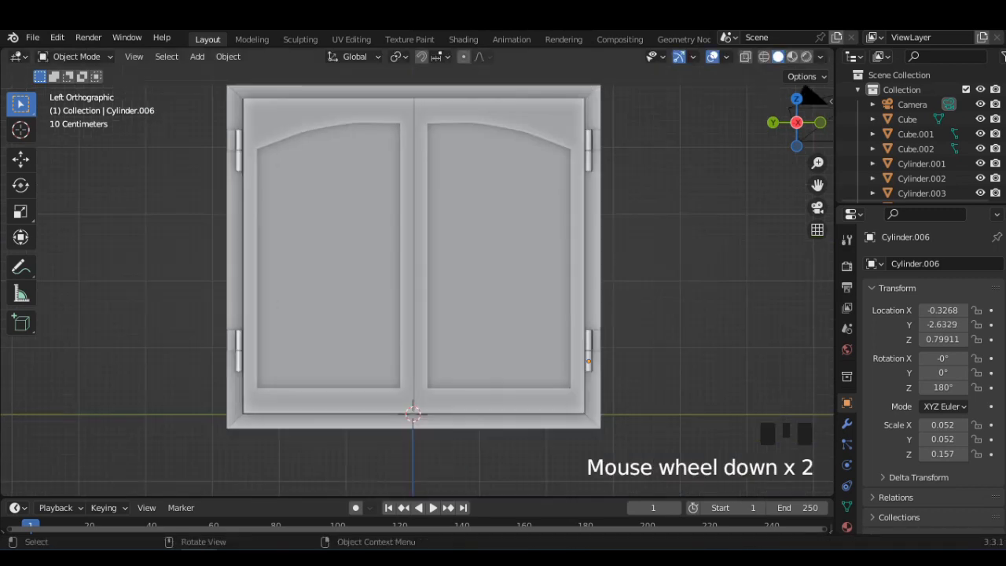
middle_drag(731, 346, 480, 352)
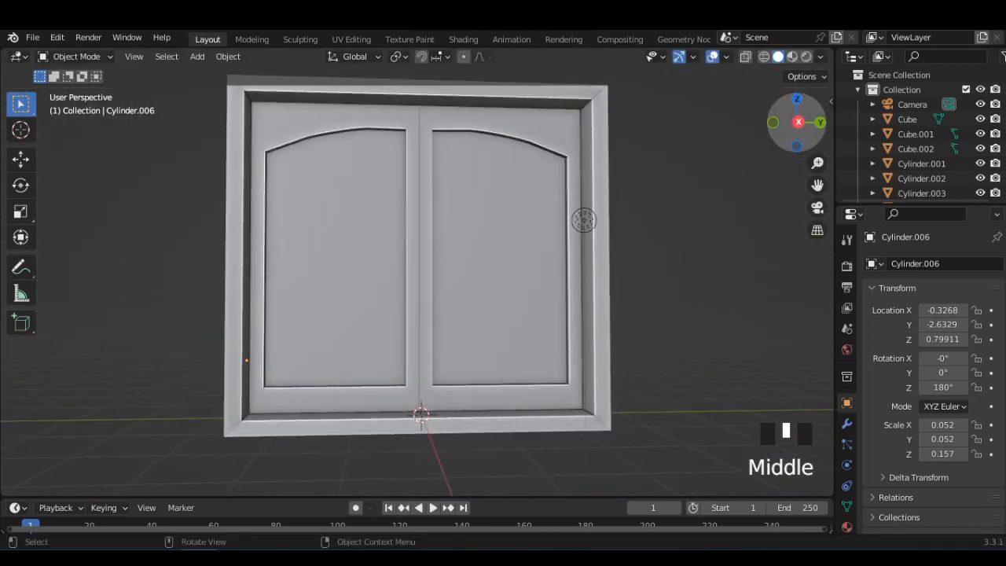
click(797, 123)
scroll(739, 181, down, 1)
shift+middle_drag(88, 129, 110, 116)
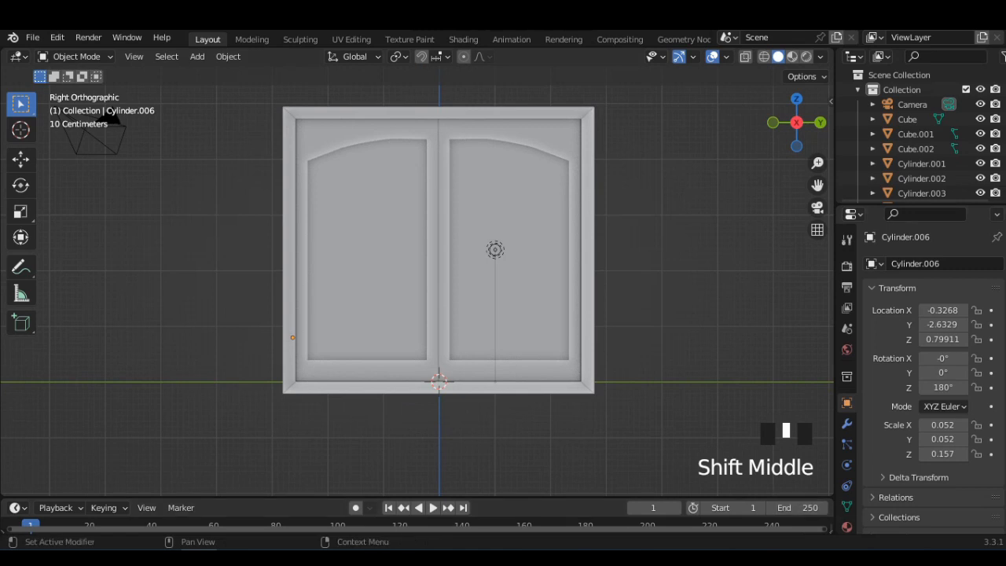
middle_drag(751, 196, 771, 214)
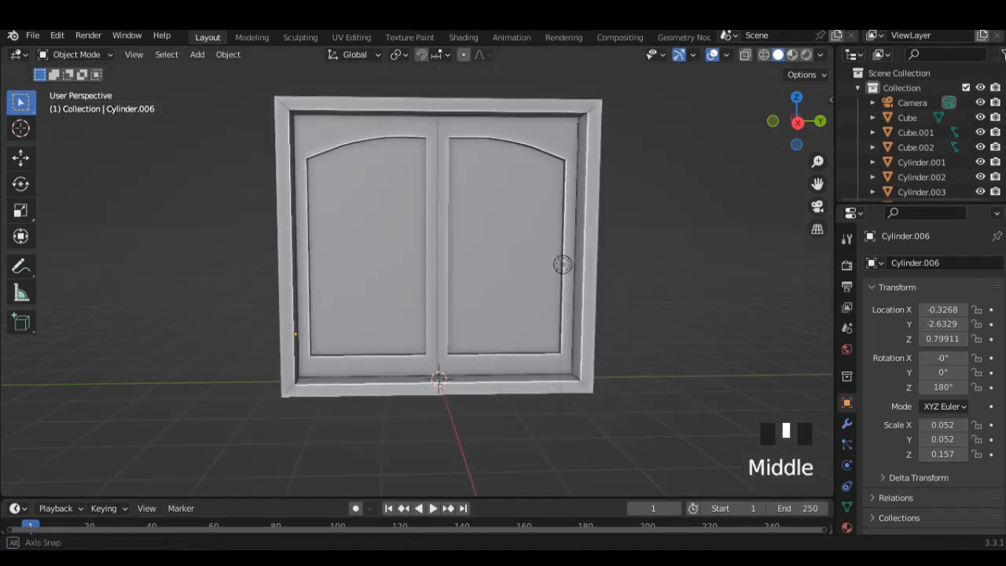
click(797, 121)
scroll(110, 117, up, 1)
Step: Select the frame, both doors and all the hinge cylinders and move them into a new collection named window
click(907, 117)
key(shift+Down)
key(shift+Down)
key(shift+Down)
key(shift+Down)
key(shift+Down)
key(shift+Down)
key(shift+Down)
key(shift+Down)
scroll(919, 133, down, 3)
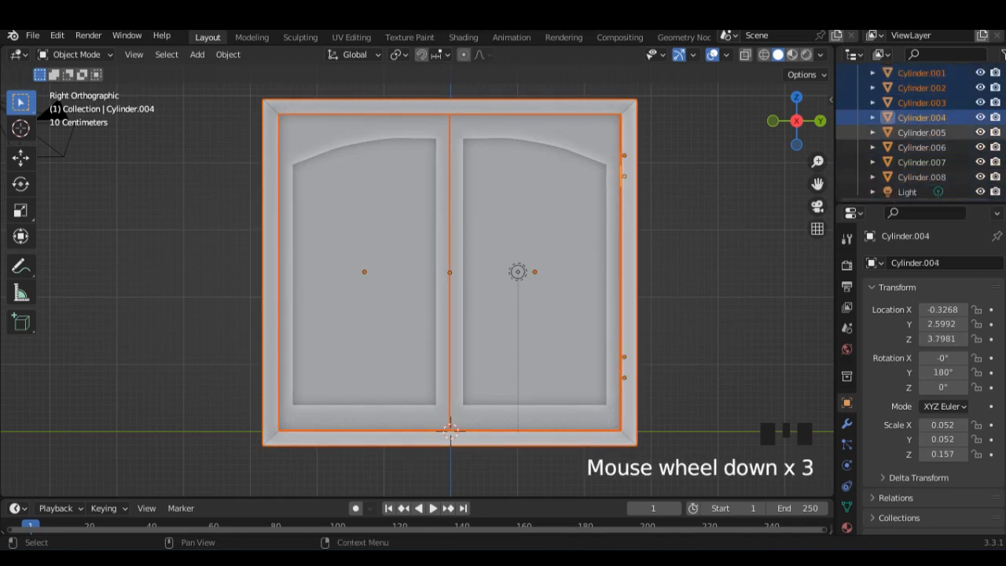
key(shift+Down)
key(shift+Down)
key(shift+Down)
key(shift+Down)
key(shift+Down)
right_click(519, 168)
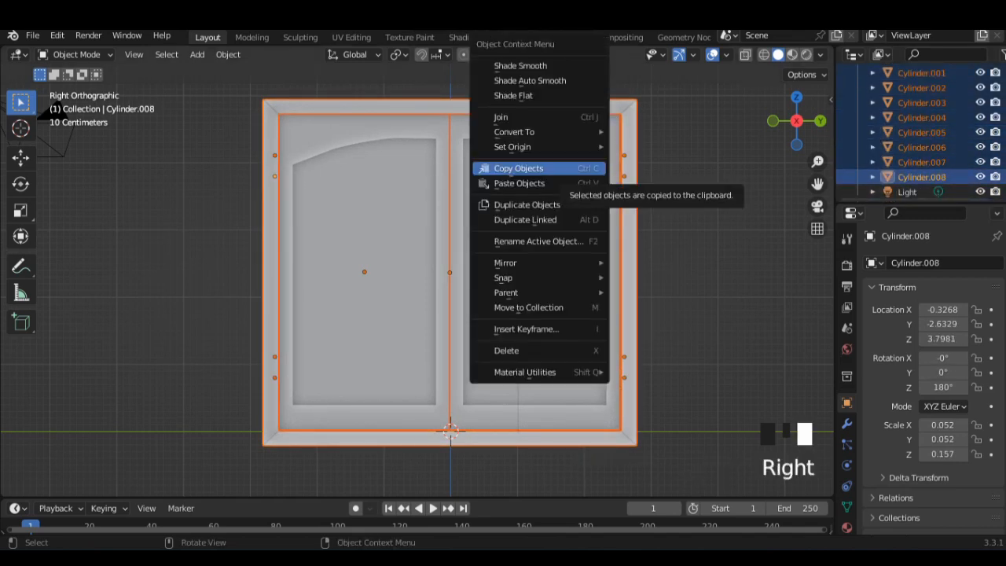
click(529, 308)
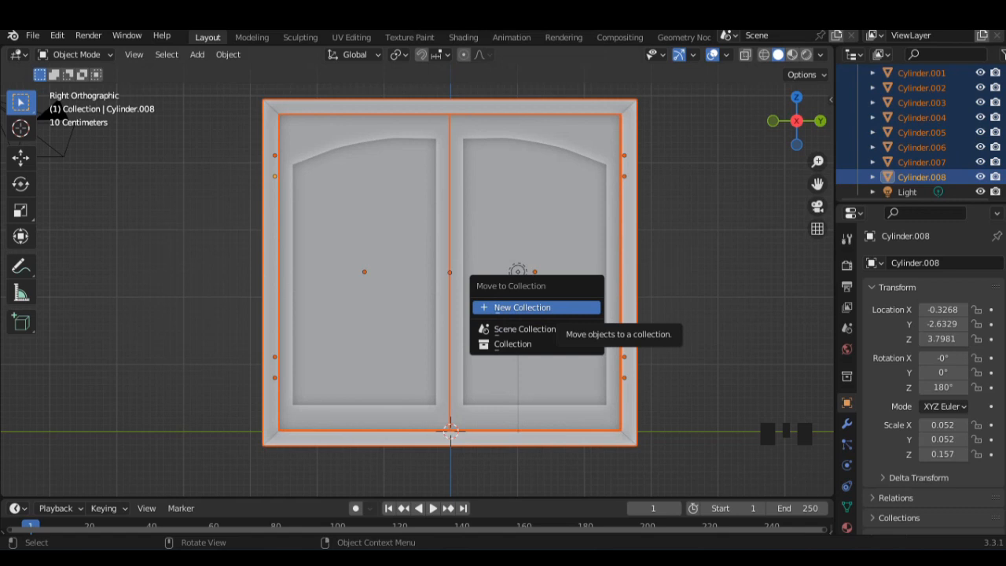
click(516, 307)
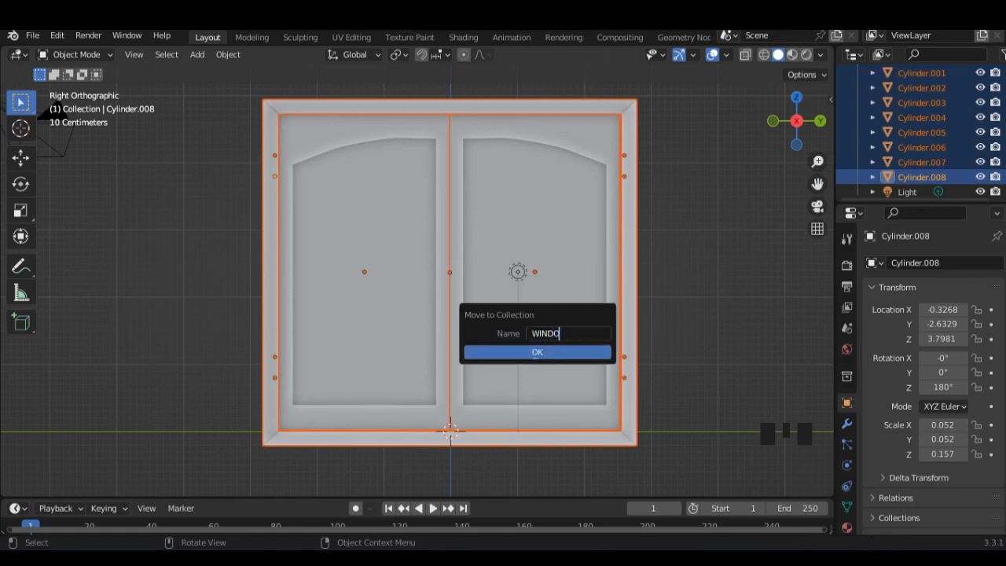
text(window)
click(537, 353)
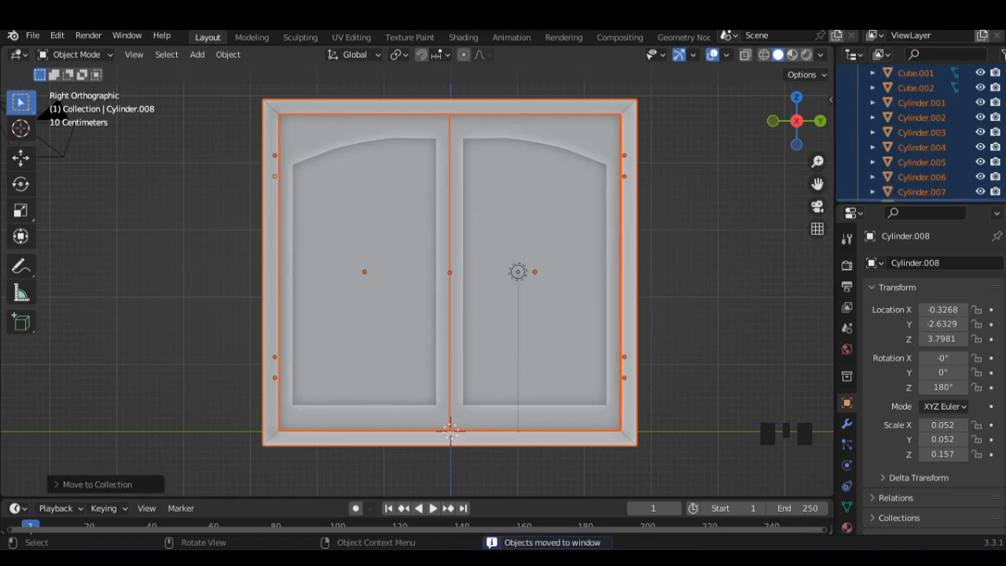
Step: Collapse the window collection, clear the selection and hide the light
scroll(920, 133, up, 4)
click(858, 132)
click(980, 132)
click(980, 132)
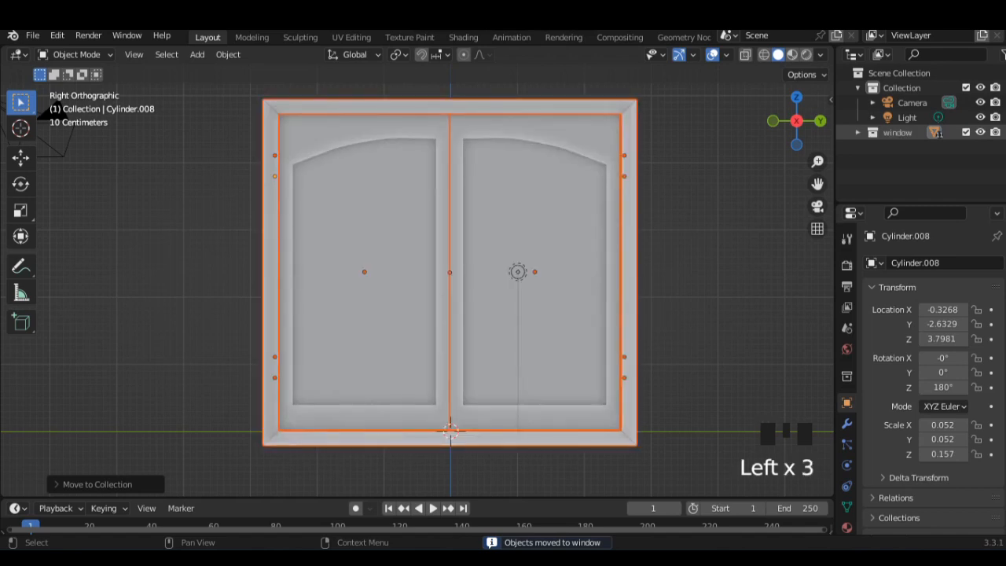
click(936, 169)
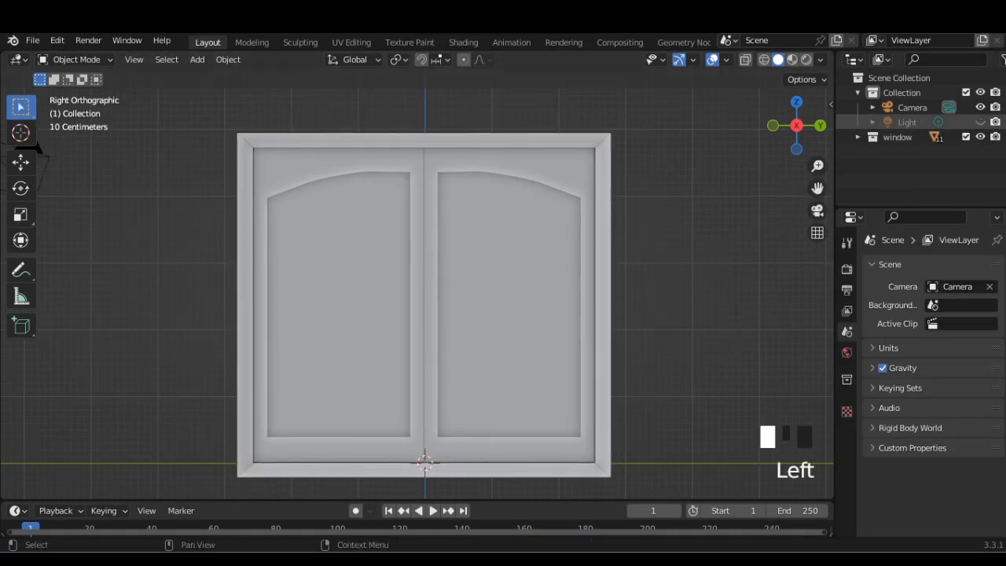
Step: Add a cube mesh at the origin and scale it down along X
click(197, 59)
mouse_move(228, 77)
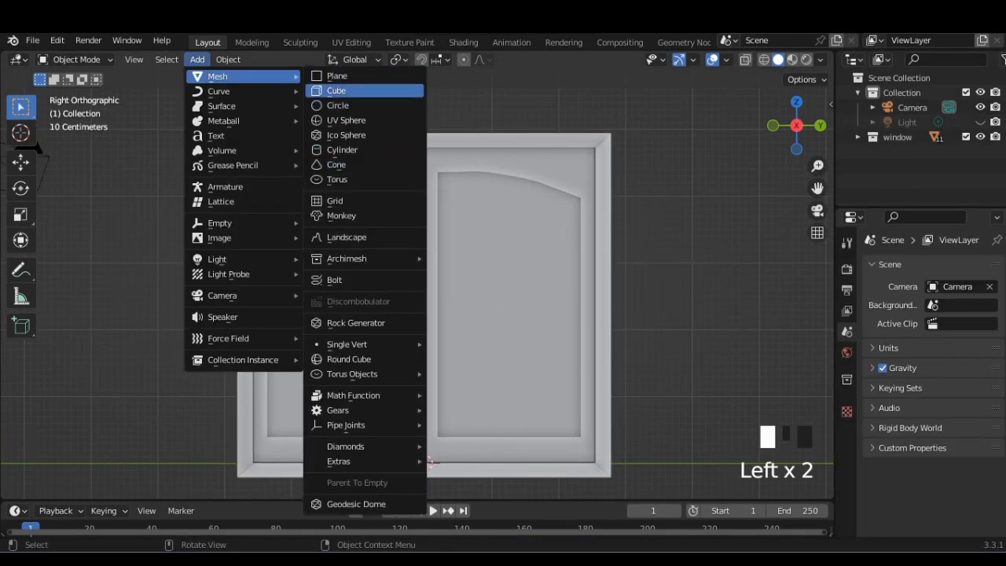
click(336, 91)
scroll(336, 91, down, 1)
key(s)
right_click(530, 456)
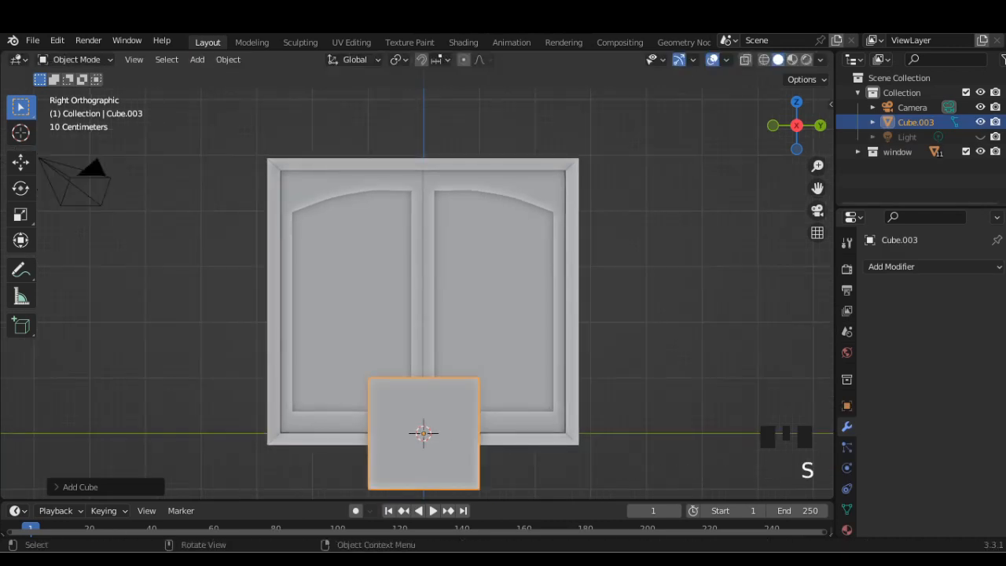
middle_drag(529, 455, 579, 456)
key(s)
key(x)
click(468, 429)
Step: Scale the new cube down overall and narrow it along Y into a small upright plate
middle_drag(468, 429, 452, 434)
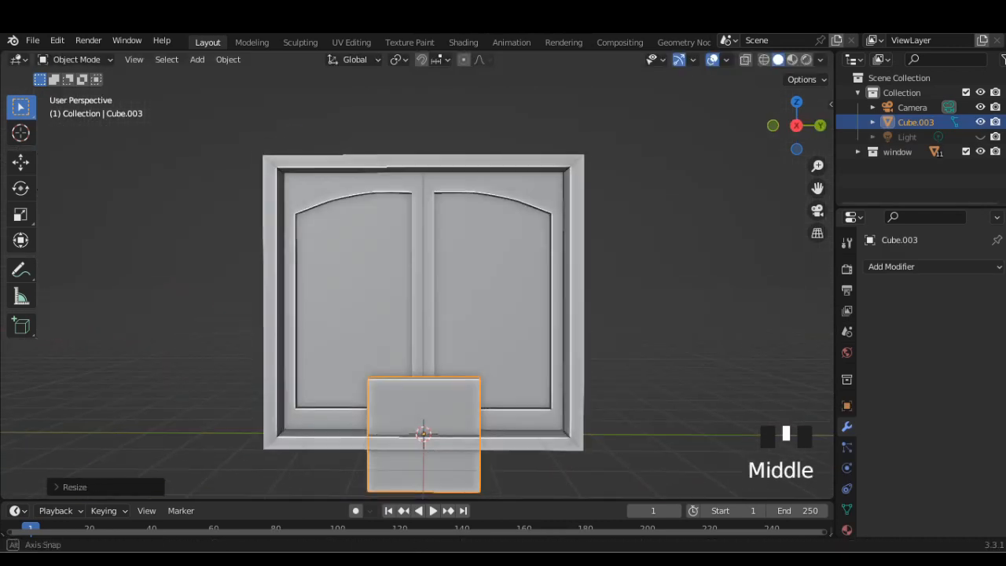
key(s)
key(y)
click(441, 435)
key(s)
right_click(472, 449)
click(797, 125)
key(s)
click(449, 460)
key(s)
key(y)
key(s)
click(538, 468)
Step: Move the small plate onto the left door's meeting stile, against the door face, and adjust its thickness along X
key(g)
key(Return)
scroll(417, 291, up, 3)
middle_drag(416, 291, 472, 299)
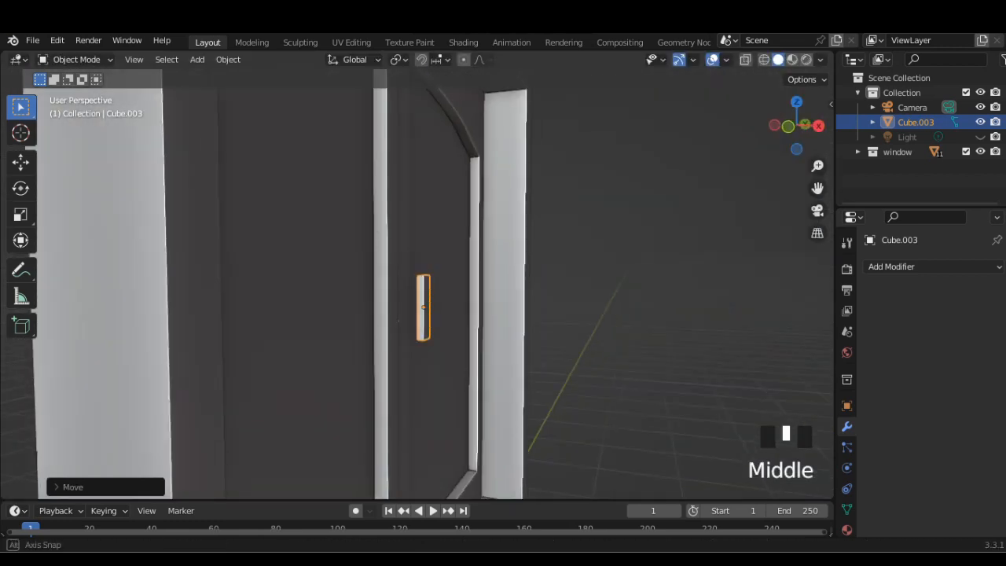
key(g)
click(544, 404)
key(s)
key(x)
click(543, 404)
scroll(543, 404, up, 3)
middle_drag(440, 338, 440, 315)
click(396, 327)
click(764, 60)
click(778, 60)
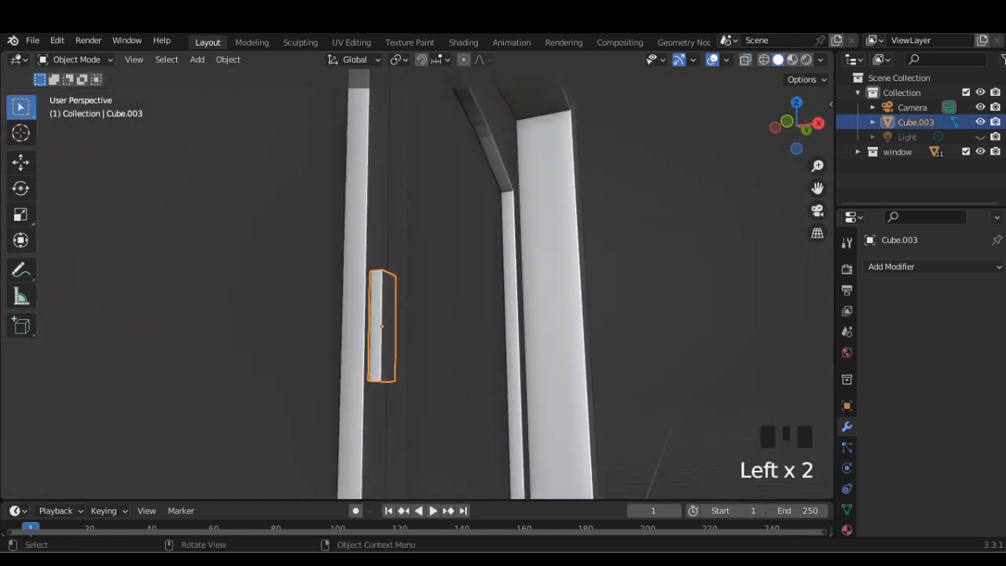
Step: Hide the window collection to isolate the small plate for editing
middle_drag(708, 158, 613, 169)
click(803, 124)
scroll(416, 284, down, 2)
scroll(416, 283, down, 4)
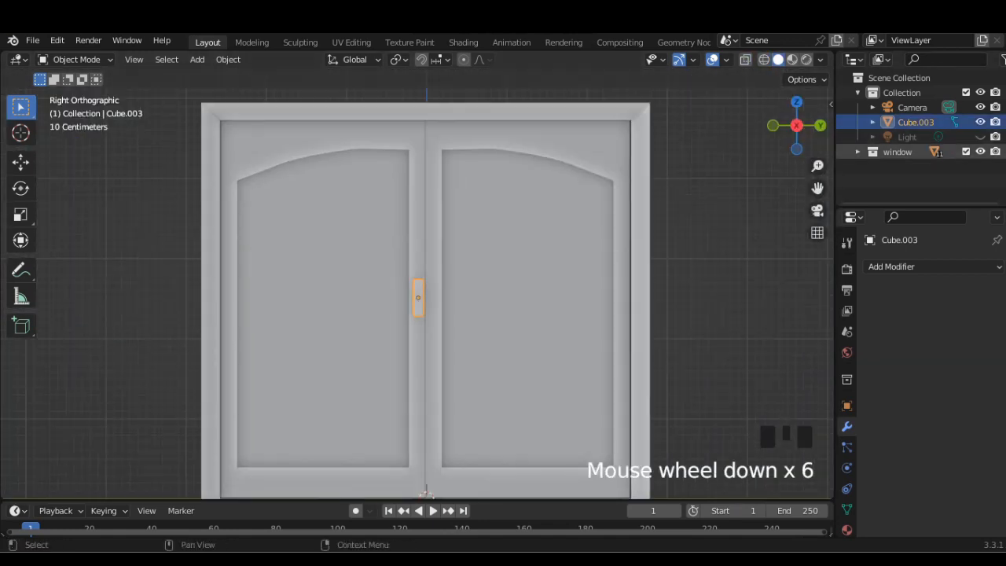
click(980, 152)
scroll(417, 299, up, 2)
shift+middle_drag(417, 303, 333, 303)
middle_drag(333, 303, 400, 328)
scroll(394, 304, up, 3)
Step: Inset the plate's front face in Edit Mode to form a narrow inner face
key(Tab)
scroll(319, 314, up, 2)
click(154, 60)
click(272, 354)
key(i)
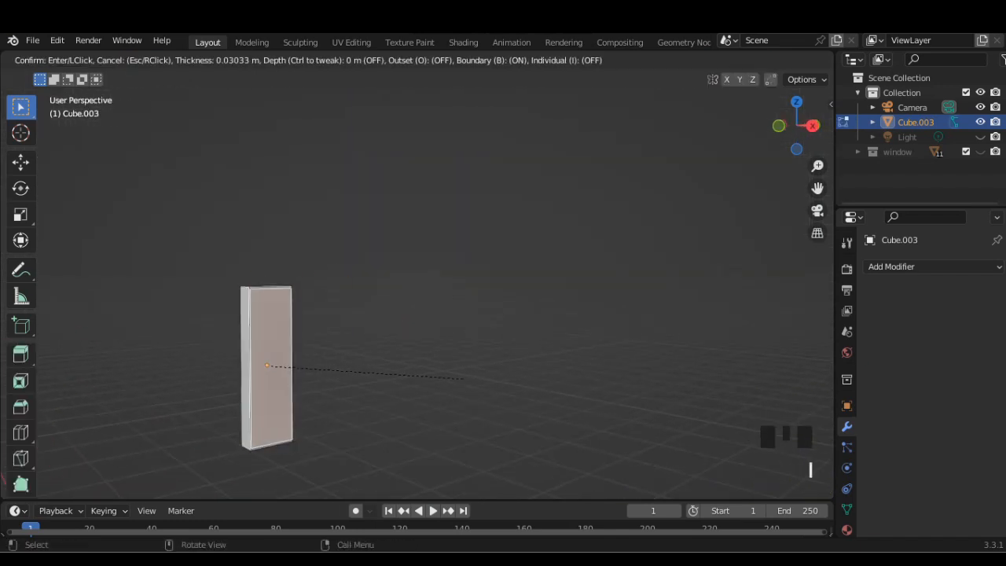
click(452, 368)
Step: Widen the inner face by moving its left and right vertex pairs outward along Y
click(126, 59)
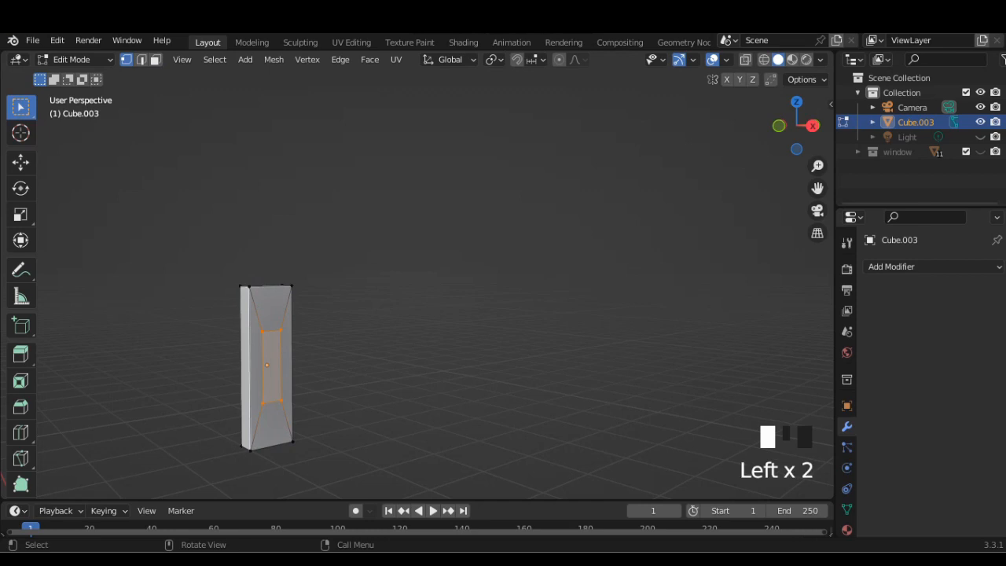
drag(255, 316, 272, 416)
key(g)
key(x)
key(z)
key(y)
key(Return)
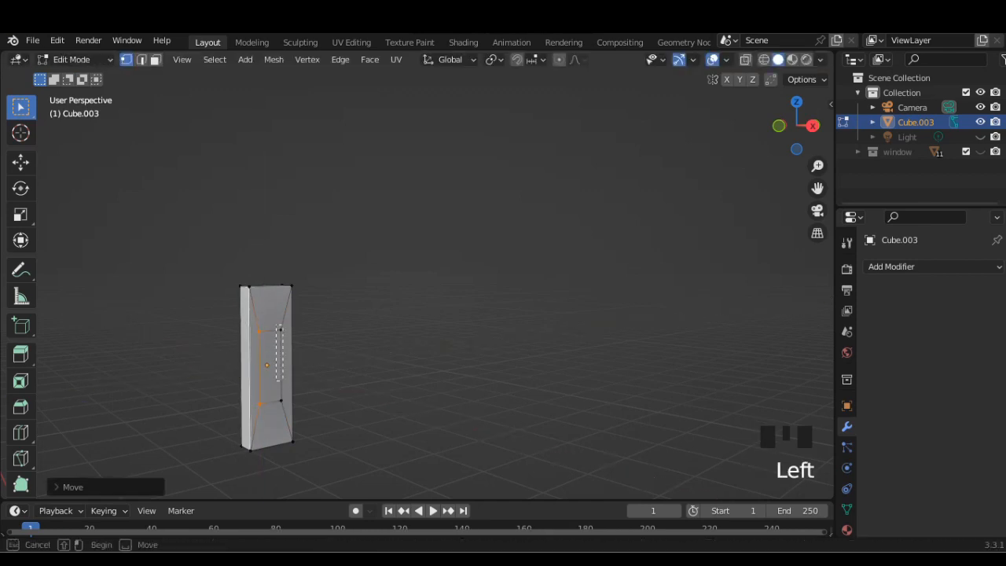
drag(283, 381, 284, 408)
key(g)
key(y)
click(290, 406)
Step: Try scaling the inner face to about 0.75 and extruding it out from the plate
shift+click(259, 331)
shift+click(259, 404)
key(s)
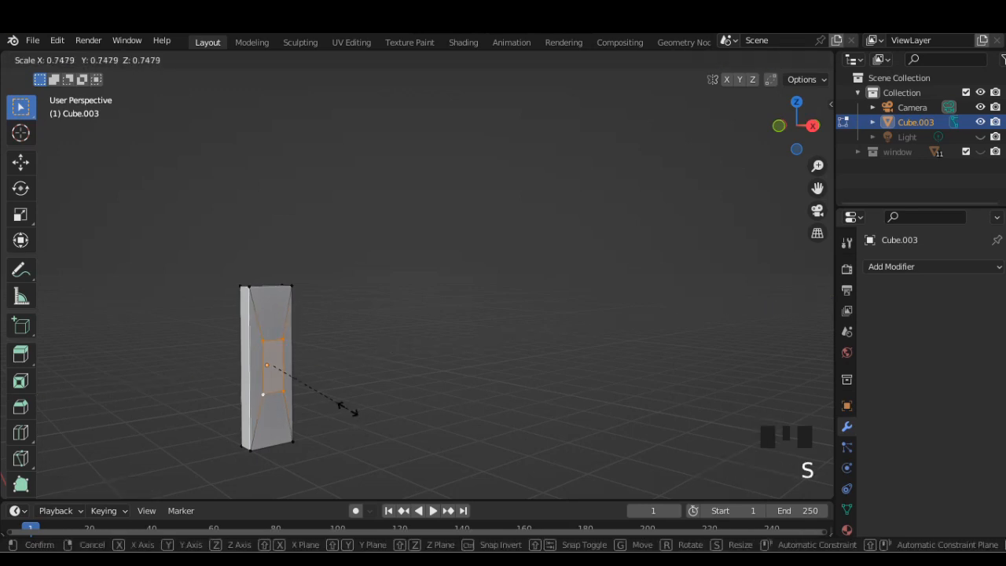
click(347, 408)
middle_drag(348, 409, 355, 411)
key(e)
key(Return)
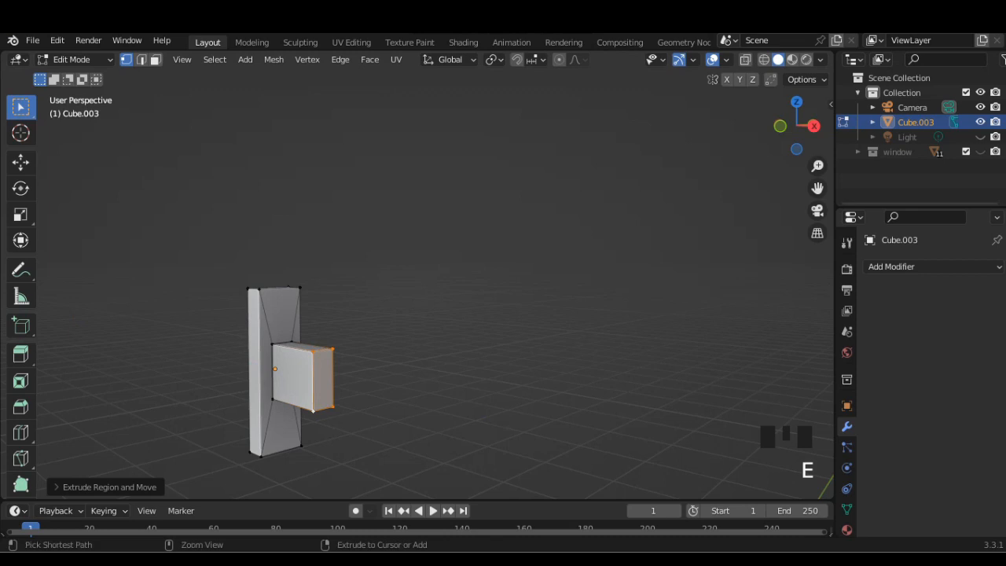
key(ctrl+z)
key(ctrl+z)
Step: Scale the inner face down to about 0.69 and lower its top edge along Z by about 0.018 m
key(s)
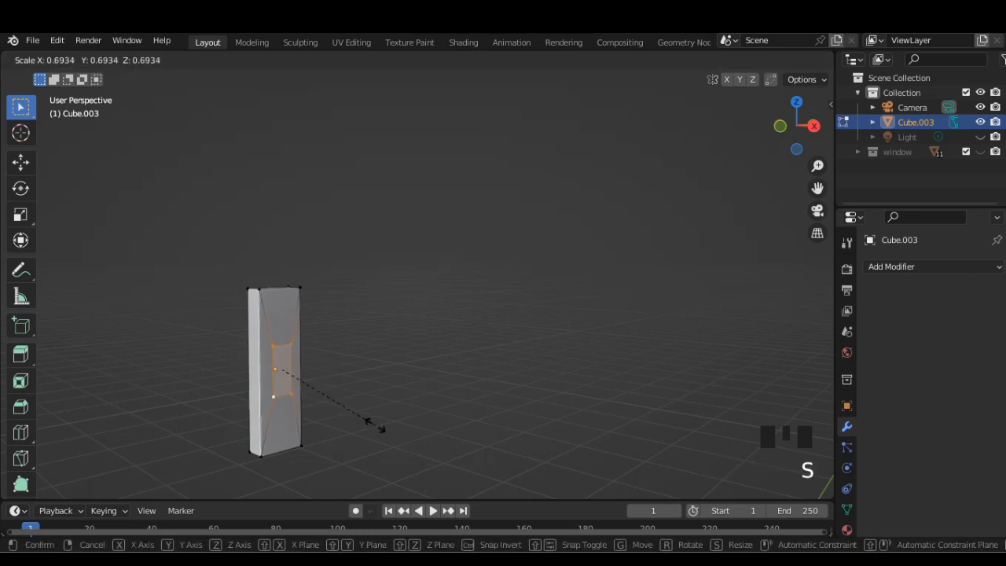
click(382, 429)
scroll(314, 393, up, 2)
click(174, 360)
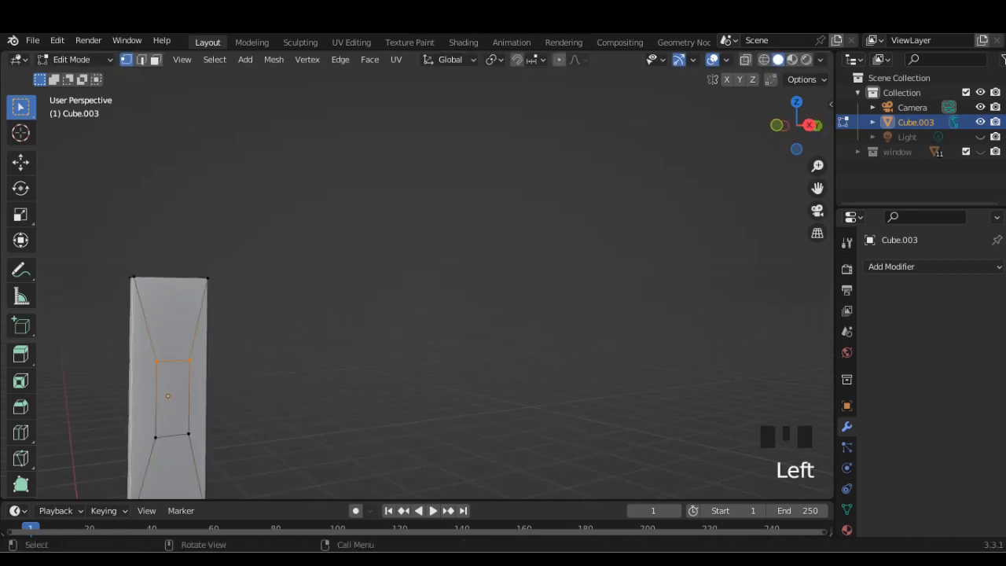
key(g)
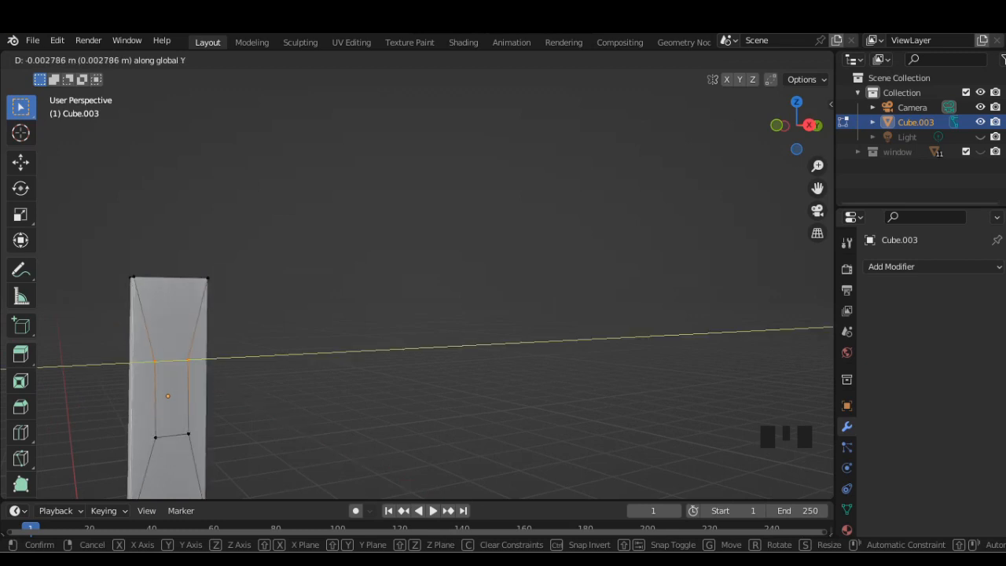
key(z)
key(z)
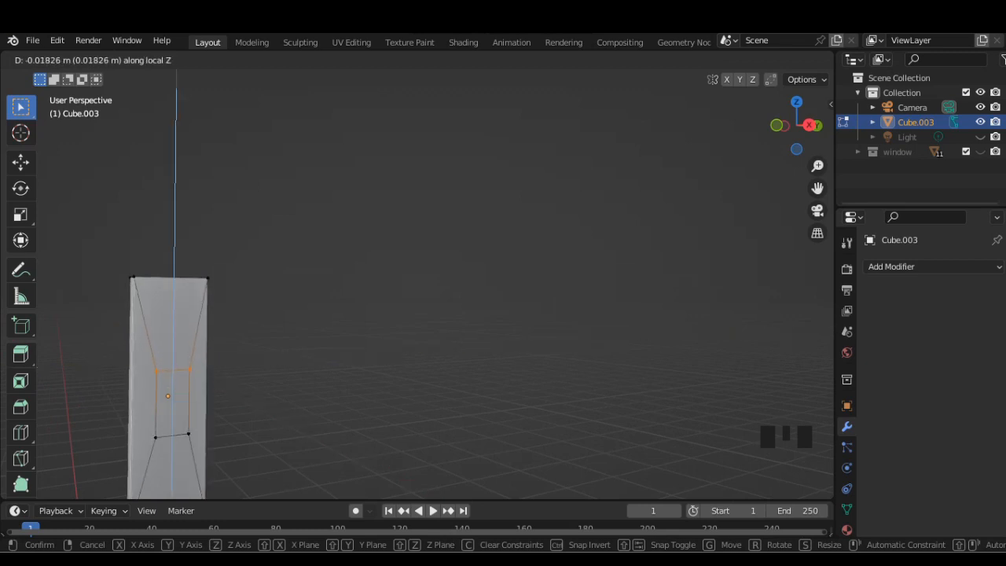
click(287, 399)
Step: Scale the inner face's top and bottom edges wider so they match
key(s)
click(288, 400)
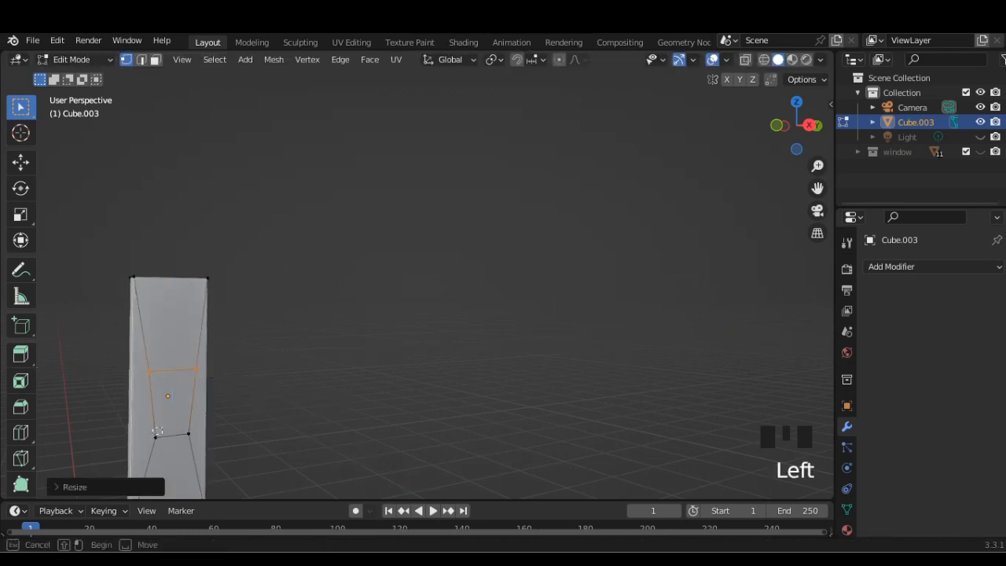
click(157, 431)
key(s)
click(285, 437)
Step: Centre the inner face on the plate by moving it along Y by about -0.006 m
middle_drag(286, 437, 258, 433)
click(802, 124)
scroll(436, 293, down, 2)
scroll(149, 270, up, 2)
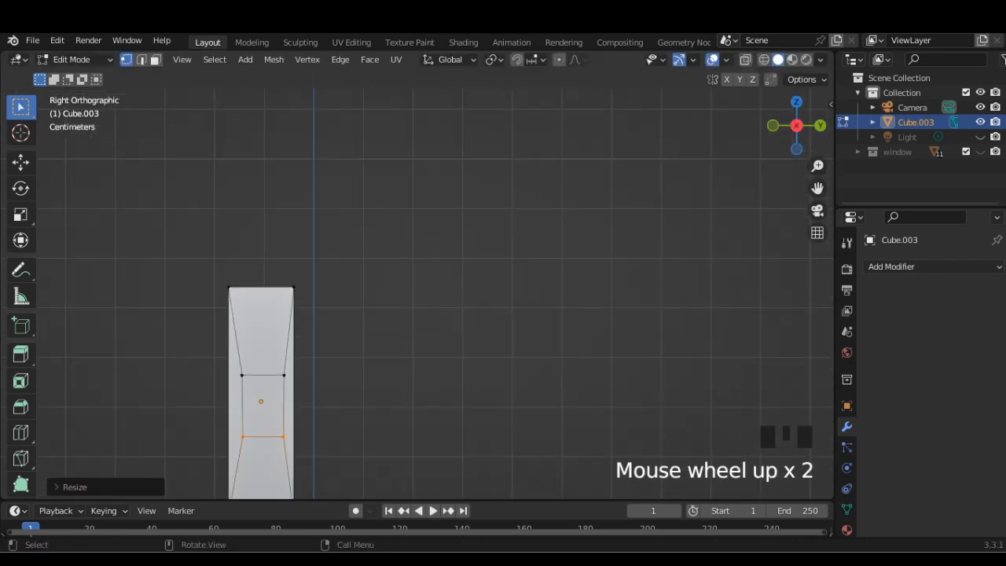
click(242, 375)
key(g)
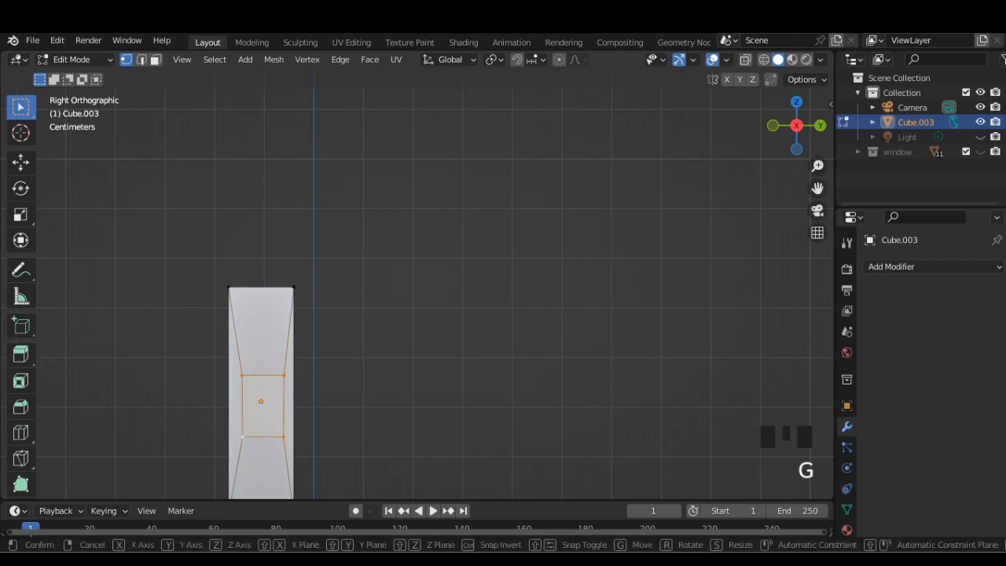
key(y)
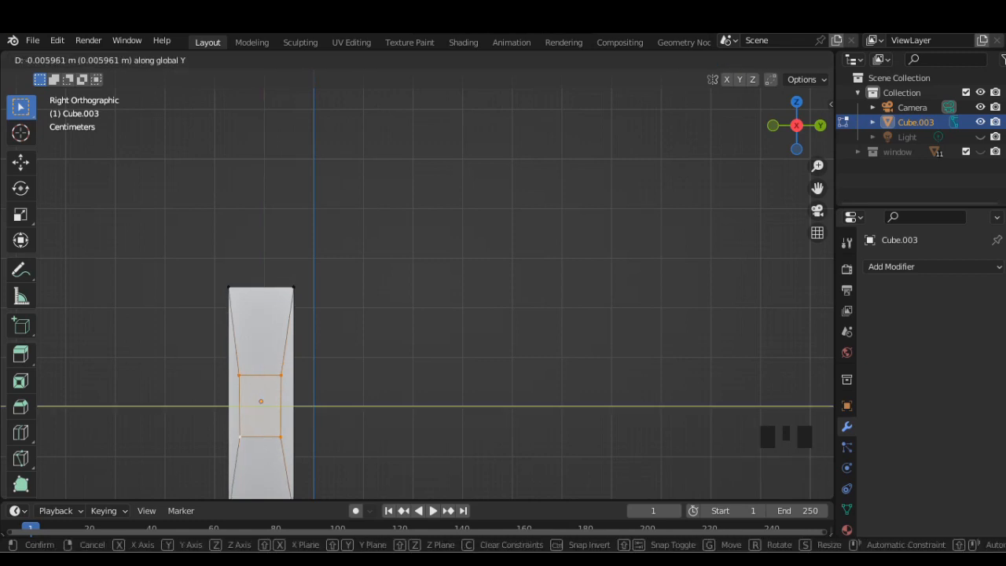
click(261, 402)
Step: Extrude the inner face outward into a protruding block and return to Object Mode
middle_drag(315, 354, 377, 376)
key(e)
click(463, 378)
key(Tab)
Step: Duplicate the plate with its block and place the copy beside it along Y
click(798, 126)
key(shift+d)
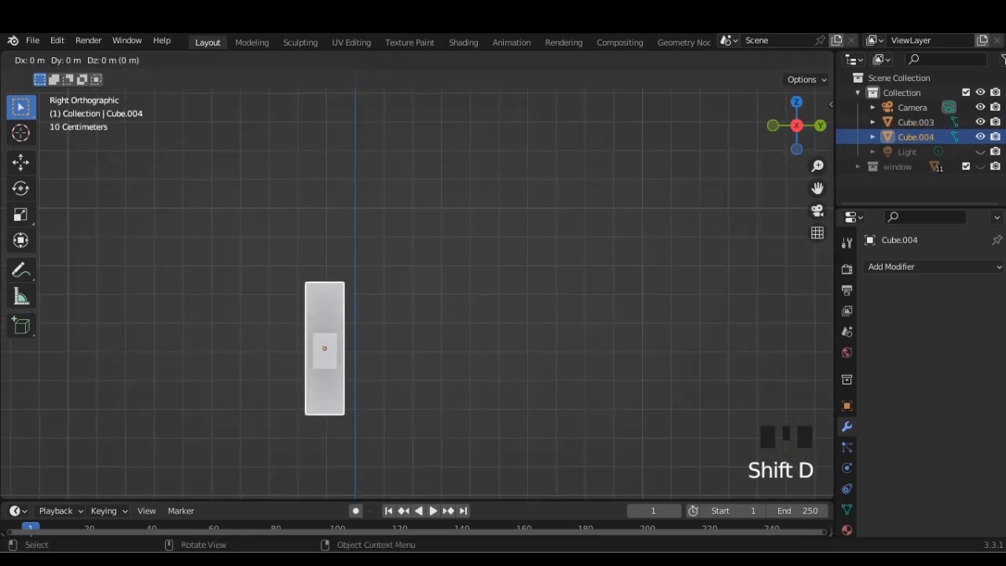
click(371, 350)
scroll(371, 350, up, 2)
middle_drag(371, 349, 440, 360)
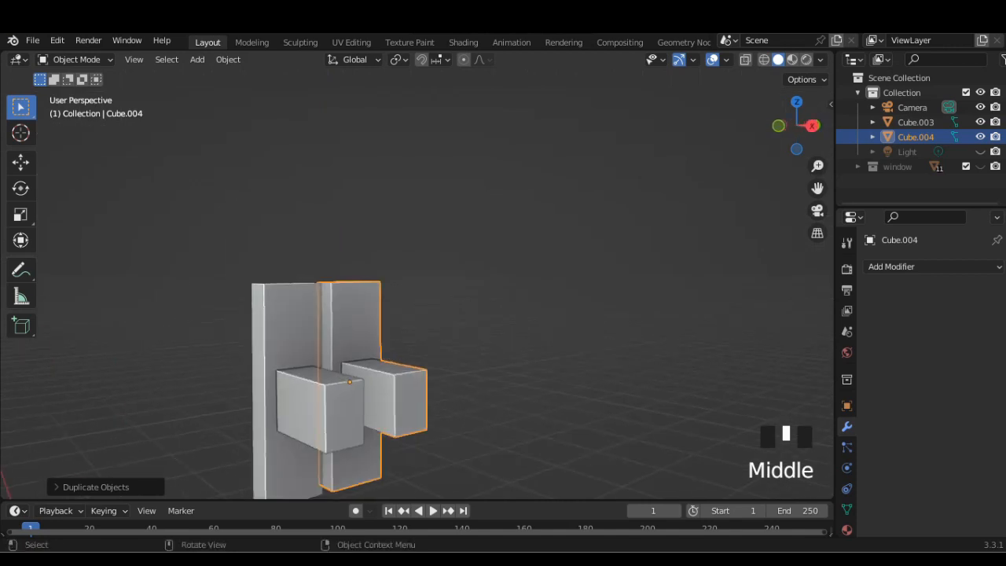
scroll(393, 357, down, 2)
Step: Add four loop cuts along the original piece's protruding block
click(344, 357)
scroll(346, 358, up, 1)
key(Tab)
key(ctrl+r)
scroll(374, 389, up, 2)
click(391, 416)
key(Tab)
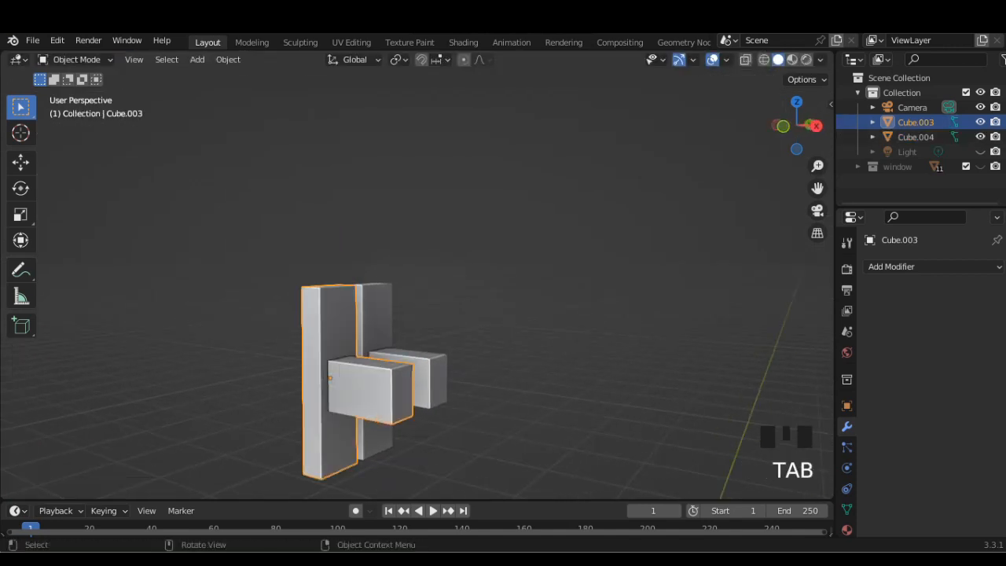
Step: Hide the duplicate, enable X-ray and scale the block's two middle loops down along Z
click(785, 126)
scroll(417, 295, up, 2)
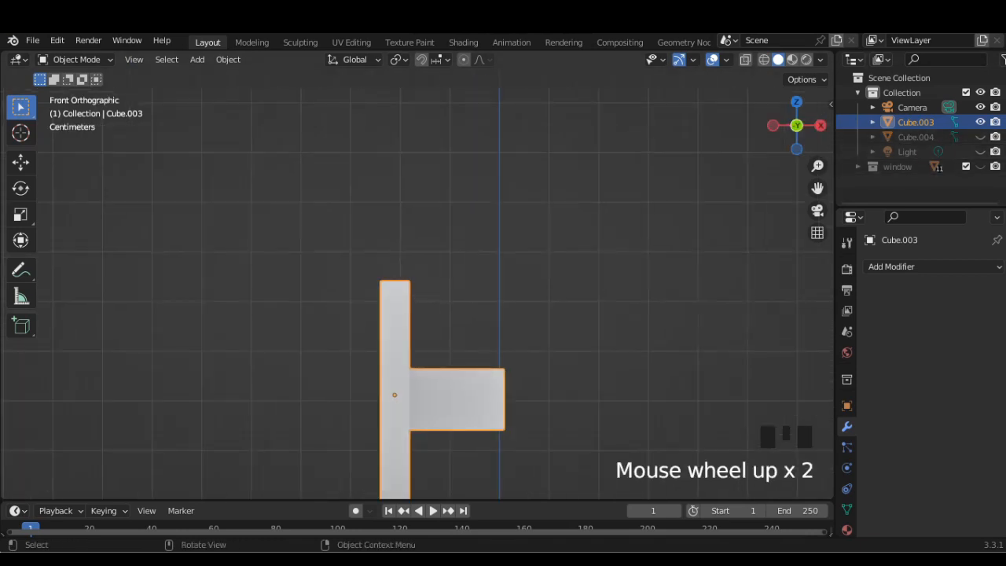
key(Tab)
click(745, 59)
click(457, 401)
key(s)
key(x)
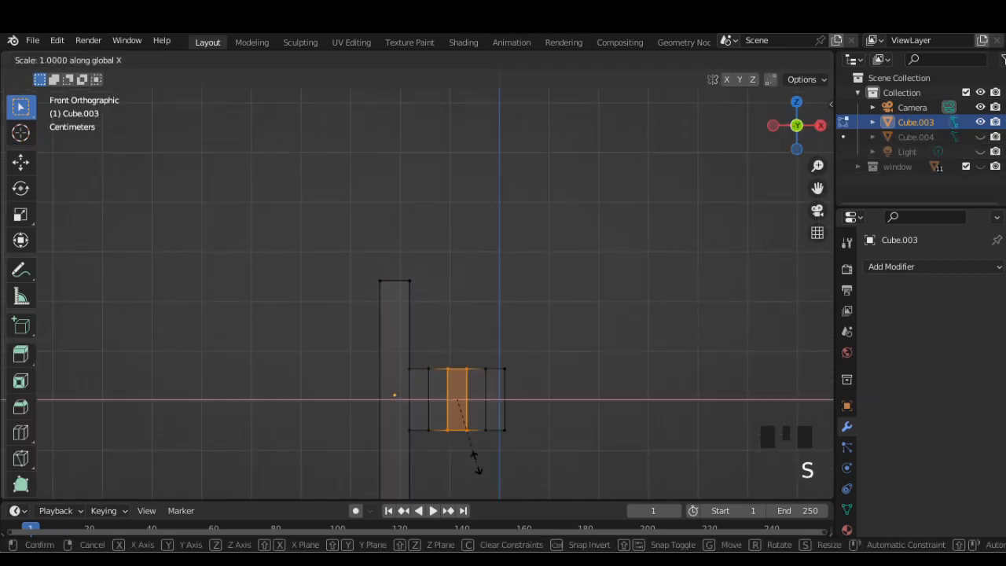
click(470, 427)
Step: Move the two shrunken middle loops apart along X until each meets its neighbouring outer loop
drag(458, 428, 438, 374)
key(g)
key(z)
key(x)
click(438, 373)
key(g)
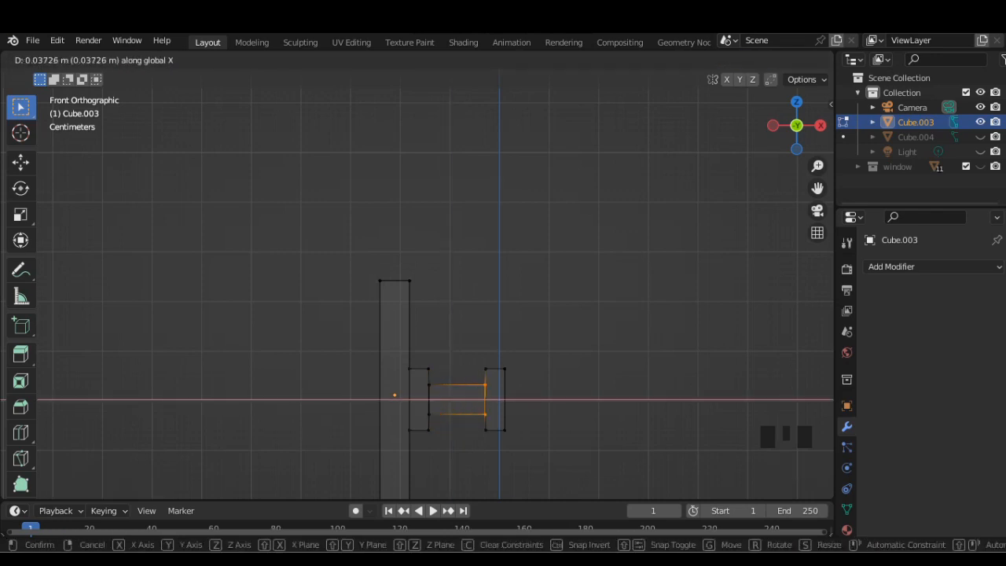
middle_drag(440, 298, 365, 322)
scroll(417, 299, down, 1)
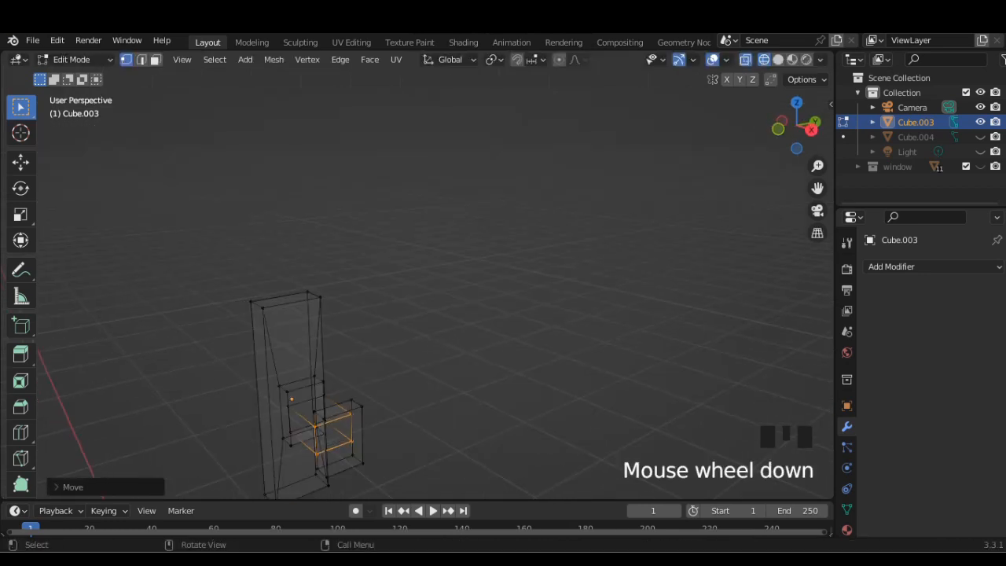
Step: Leave mesh editing, turn off X-ray, unhide the duplicate plate and show both plates in the right orthographic view
key(Tab)
scroll(417, 298, down, 3)
key(shift+z)
scroll(416, 299, up, 2)
middle_drag(416, 299, 393, 283)
click(980, 137)
middle_drag(746, 157, 712, 206)
click(795, 134)
scroll(440, 299, up, 2)
shift+middle_drag(393, 315, 499, 265)
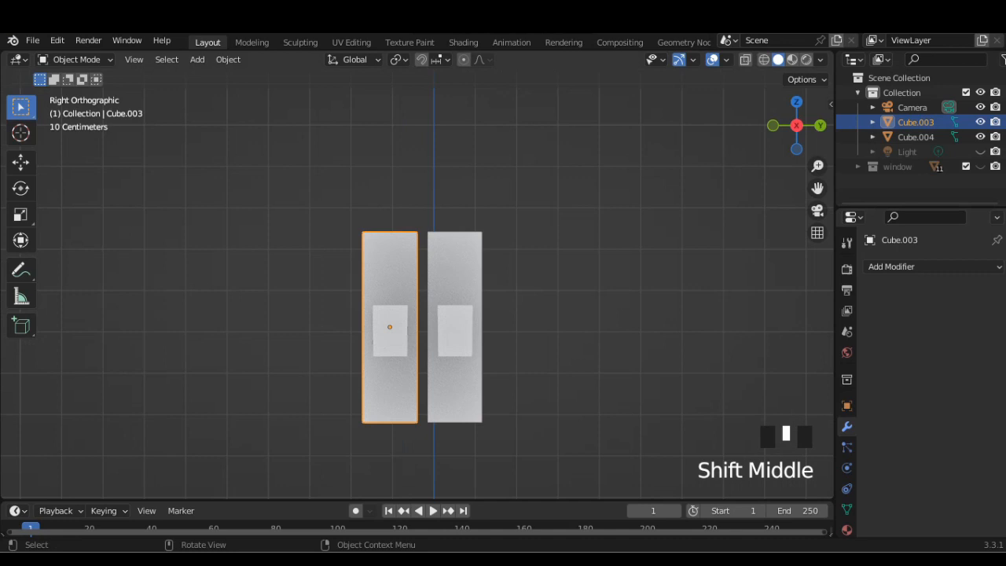
Step: Add a cube and scale it down to roughly the size of the plates' protruding blocks
click(197, 60)
mouse_move(218, 76)
click(335, 91)
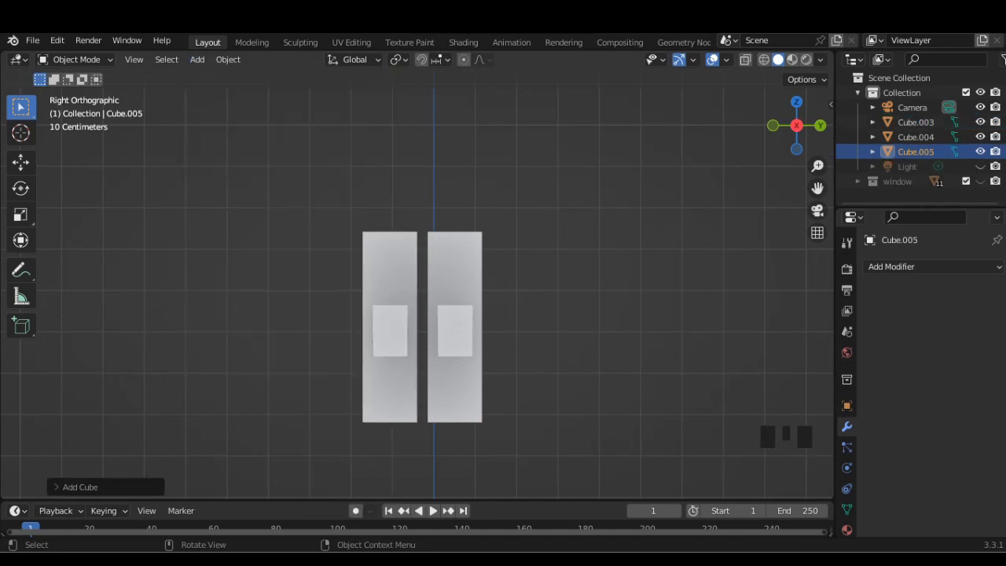
scroll(417, 286, down, 10)
key(g)
key(Return)
scroll(417, 286, up, 4)
scroll(418, 286, down, 8)
key(s)
scroll(472, 393, up, 4)
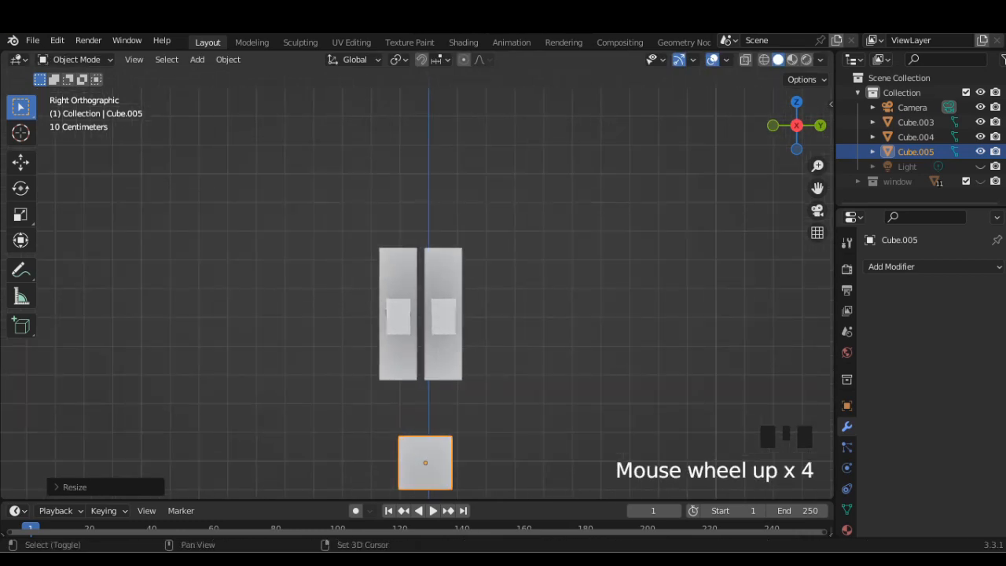
Step: Move the small cube onto the original plate's block and shift it along X to the notched section
click(476, 411)
key(g)
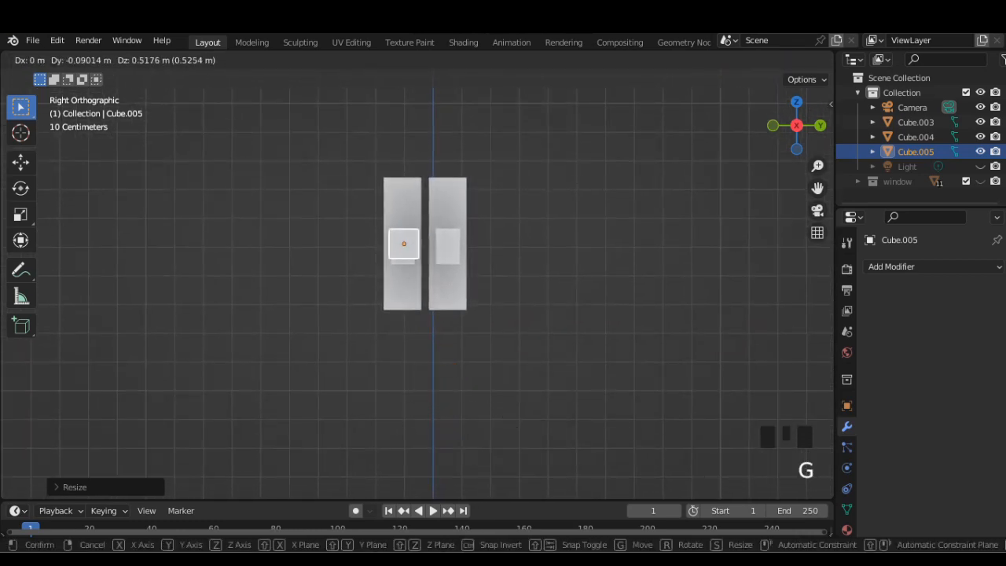
click(451, 266)
middle_drag(451, 267, 503, 275)
key(g)
key(x)
click(550, 309)
Step: Scale the small cube along X so it is thin enough to fit the block's notch
key(s)
key(x)
click(476, 269)
key(s)
key(x)
click(534, 363)
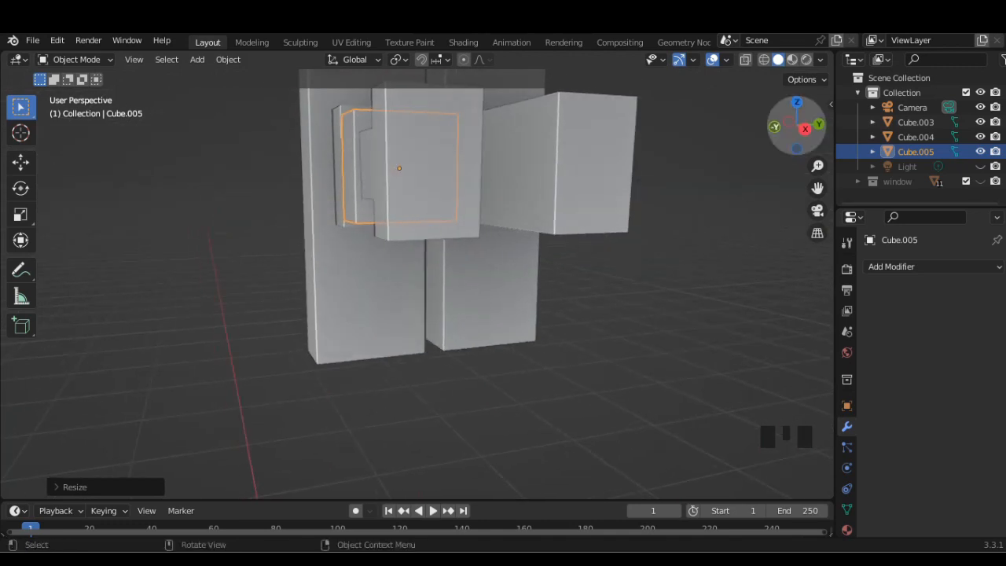
Step: Move the thin cube along Y to centre it on the original plate's block
click(795, 122)
key(g)
key(y)
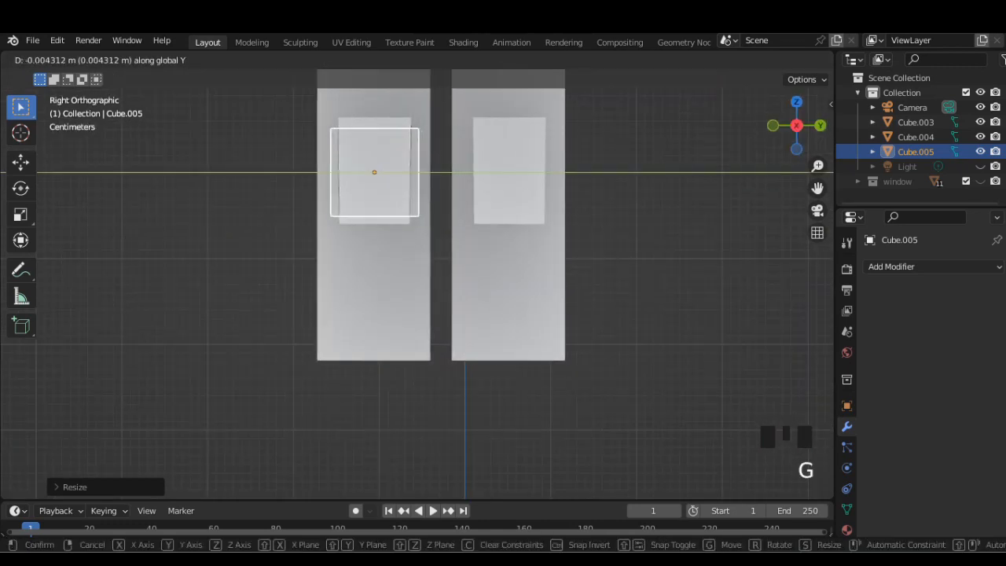
click(613, 306)
click(613, 307)
Step: Extrude the thin cube's top face upward and scale it inward to form a tapered shoulder
scroll(503, 276, up, 1)
scroll(503, 275, down, 1)
shift+middle_drag(471, 236, 462, 338)
scroll(416, 284, up, 1)
click(353, 258)
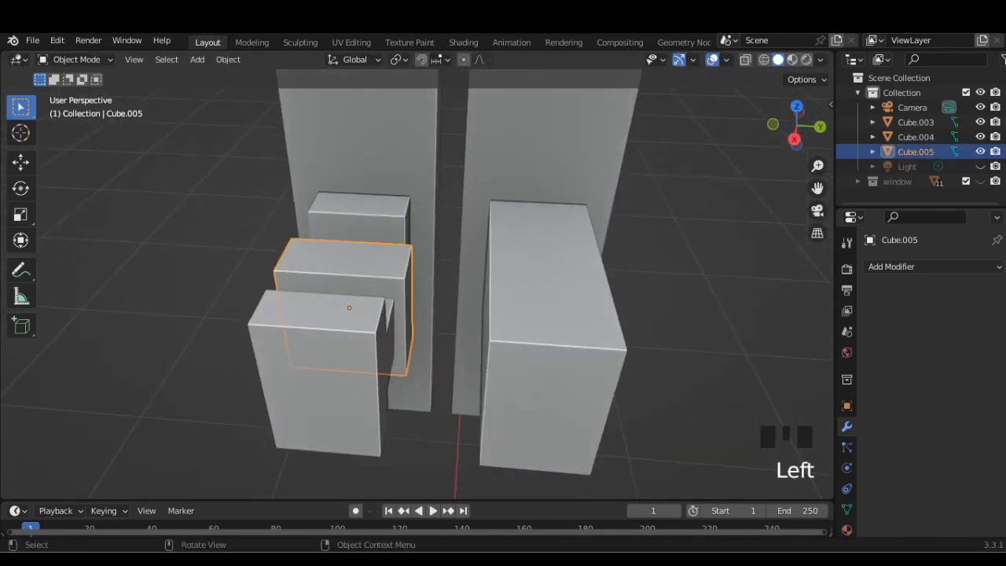
key(Tab)
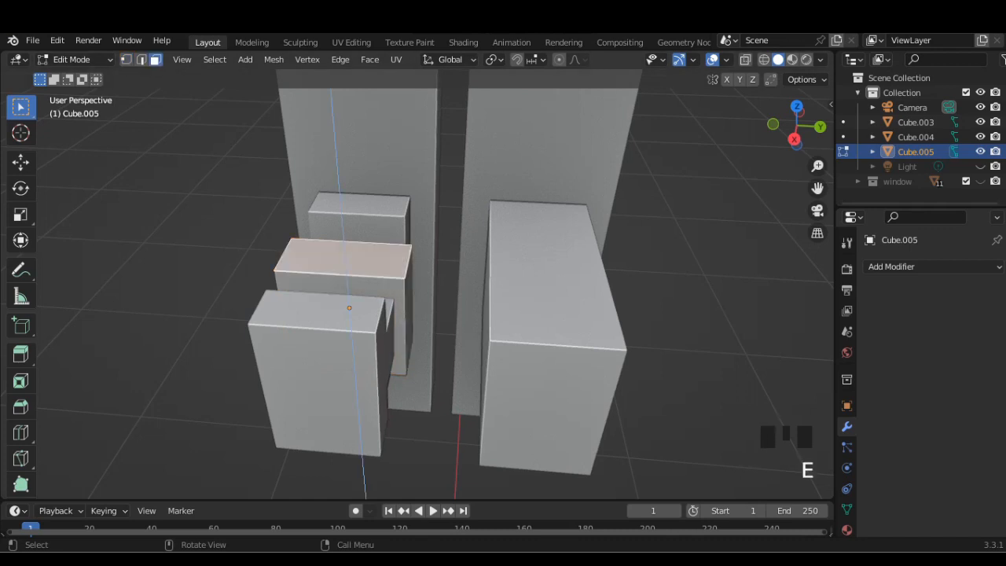
key(e)
click(467, 256)
key(s)
click(395, 249)
Step: Adjust the thickness of the shoulder's top face by scaling it along X
key(s)
key(x)
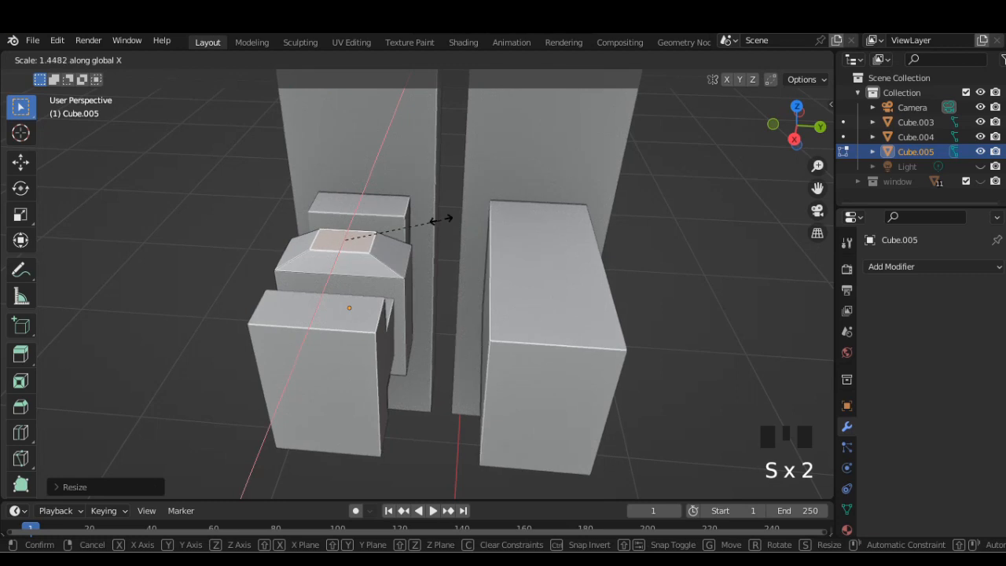
click(442, 216)
key(s)
right_click(442, 216)
middle_drag(443, 217, 607, 207)
key(s)
key(x)
click(561, 248)
middle_drag(560, 248, 432, 242)
key(e)
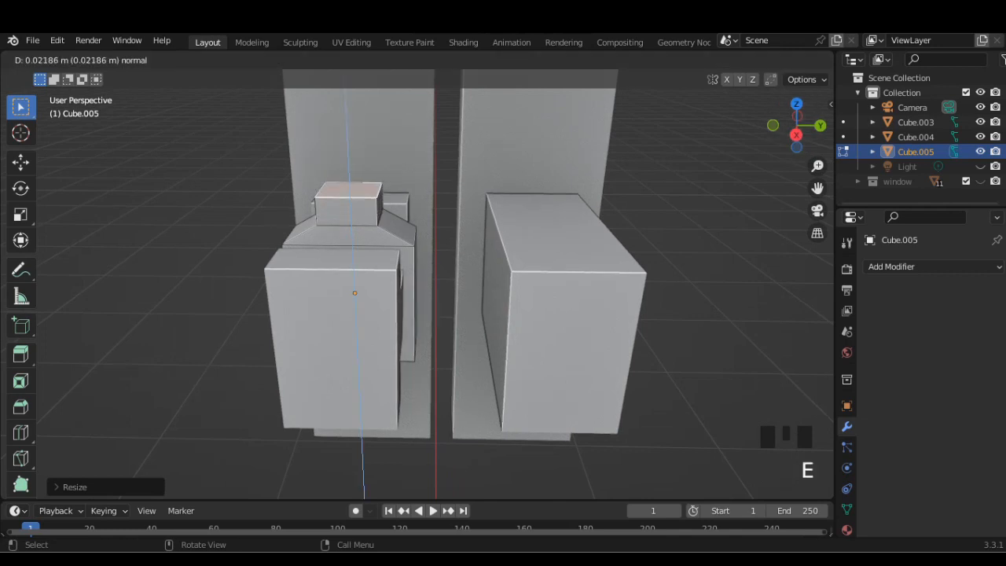
click(428, 236)
click(796, 135)
key(ctrl+z)
Step: Extrude the shoulder's top face upward twice to form a short neck and a block above it
key(e)
click(472, 197)
key(e)
click(470, 168)
Step: Extrude the upper block's side face in several segments along Y until the arm reaches over the duplicate plate's block
mouse_move(470, 169)
middle_down()
mouse_move(393, 167)
mouse_move(457, 174)
middle_up()
click(359, 164)
key(e)
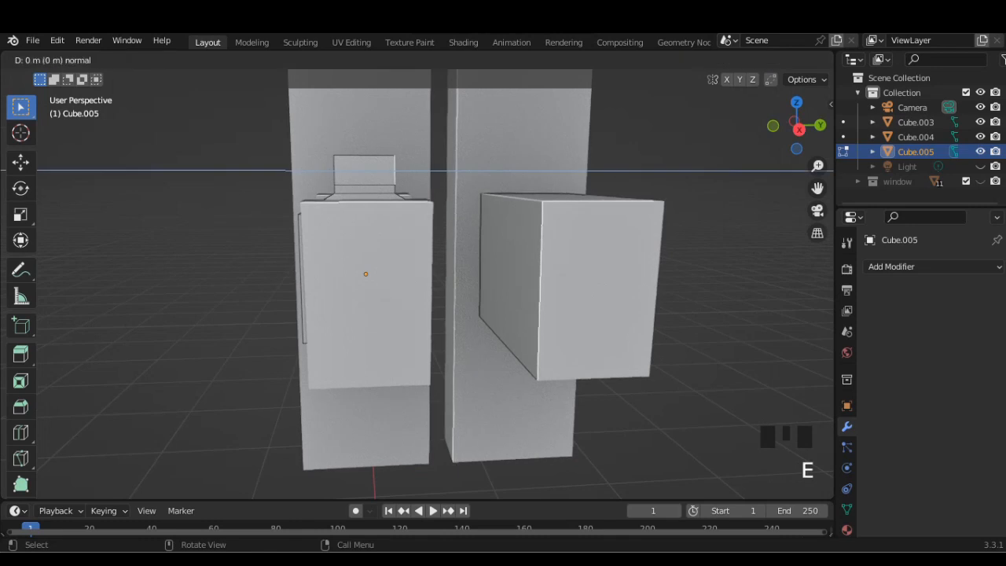
click(472, 173)
click(798, 130)
key(e)
click(452, 175)
key(e)
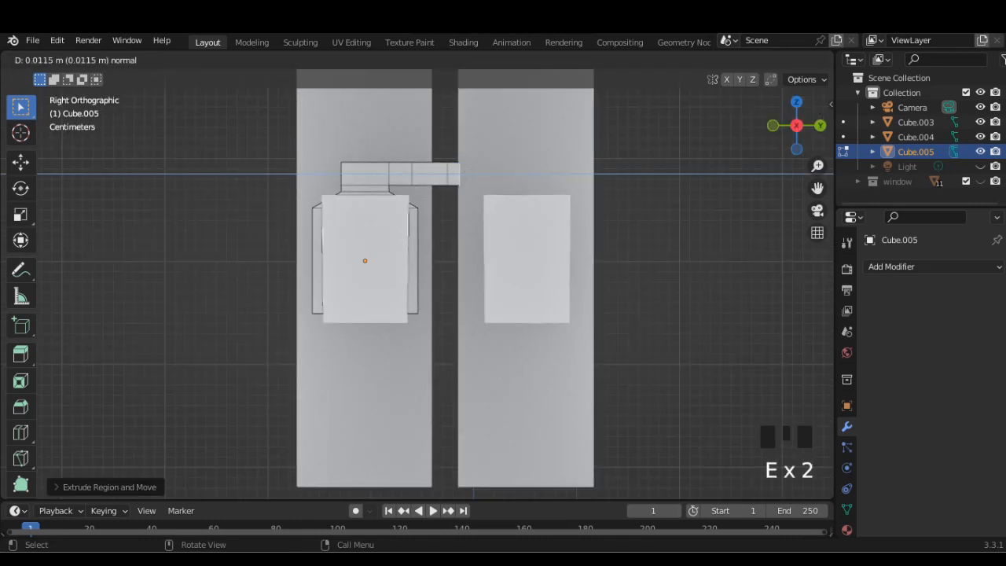
click(480, 174)
key(e)
click(541, 173)
Step: Extrude the underside face at the arm's end downward past the bottom of the duplicate plate's block
middle_drag(541, 174, 433, 169)
click(980, 137)
middle_drag(613, 228, 602, 181)
click(462, 132)
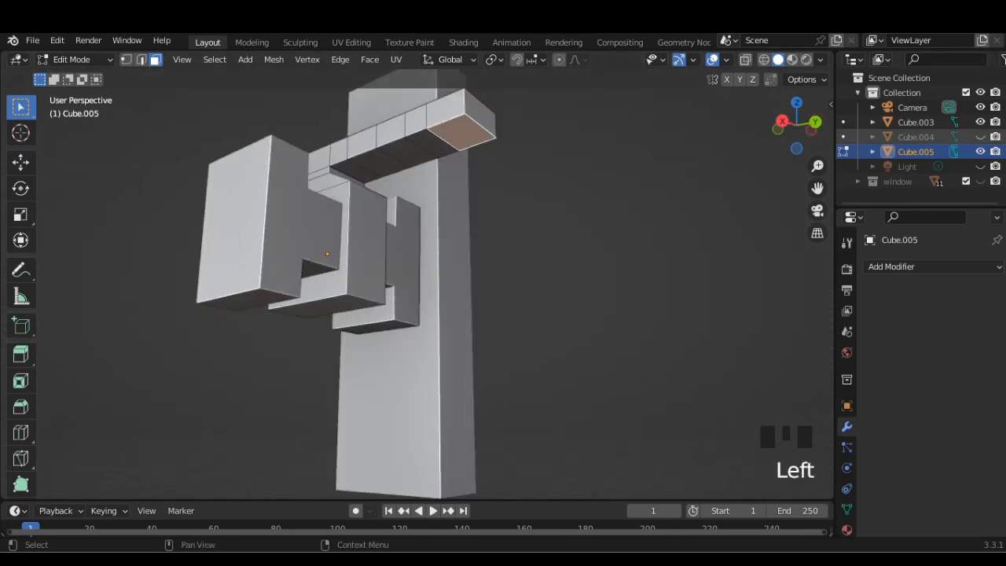
click(980, 137)
scroll(629, 228, down, 2)
middle_drag(621, 228, 680, 257)
click(795, 126)
key(e)
click(669, 259)
key(Tab)
scroll(417, 284, up, 1)
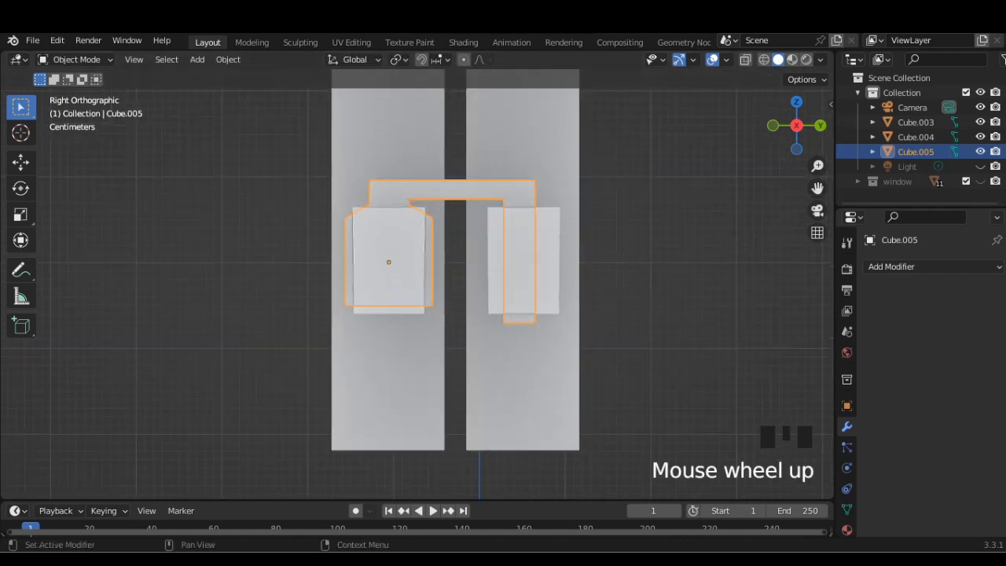
Step: Inset the top and bottom faces of the duplicate plate's protruding block
middle_drag(417, 285, 419, 305)
middle_drag(480, 294, 437, 309)
click(440, 322)
key(Tab)
click(464, 259)
middle_drag(463, 263, 486, 287)
shift+click(491, 173)
scroll(627, 352, down, 1)
key(i)
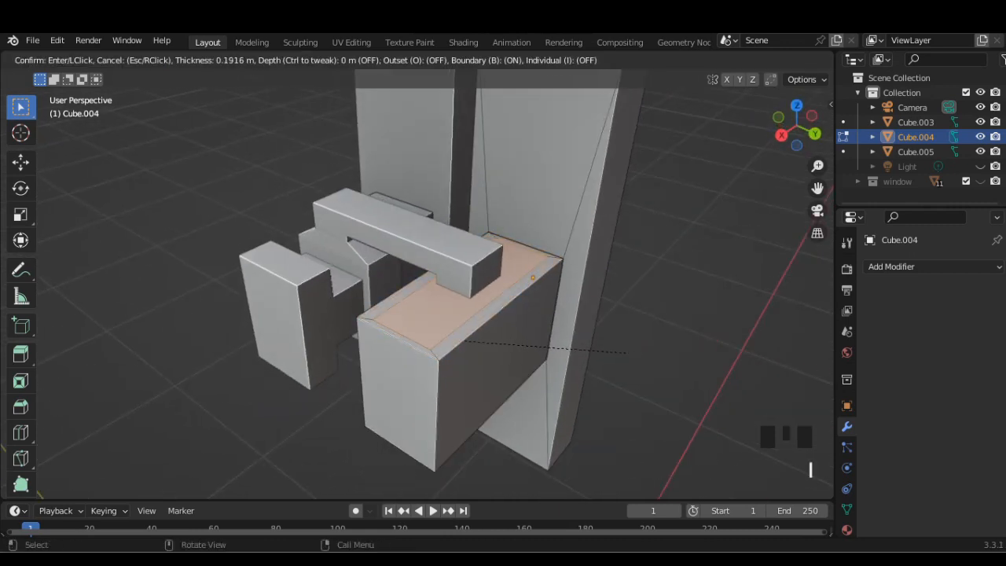
click(611, 344)
Step: Scale the inset faces down along X and move them along X to line up with the latch's leg
middle_drag(611, 343, 643, 330)
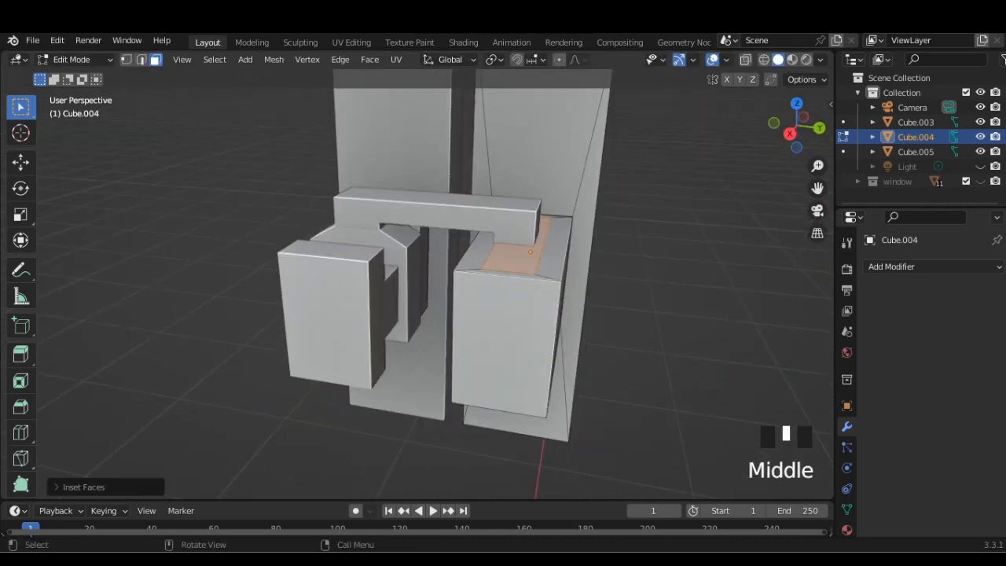
key(s)
key(x)
click(611, 301)
middle_drag(611, 301, 770, 272)
key(g)
key(x)
click(690, 301)
middle_drag(566, 268, 565, 250)
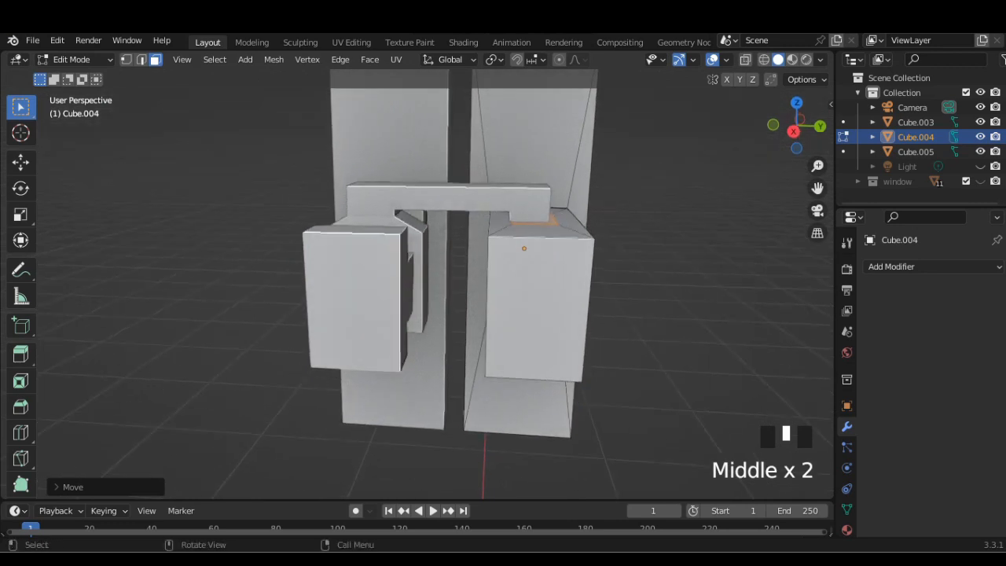
Step: Select the latch's downward leg in wireframe and move it slightly along Y to centre it in the block
key(Tab)
click(487, 199)
click(793, 132)
key(Tab)
key(Tab)
key(Tab)
click(764, 60)
drag(499, 164, 544, 337)
key(g)
key(y)
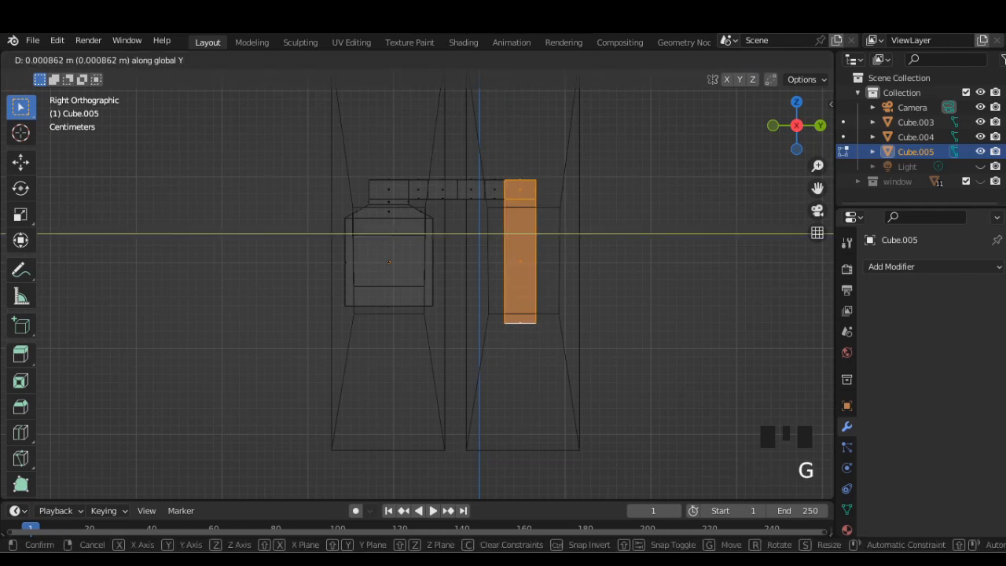
click(546, 337)
key(Tab)
key(shift+z)
mouse_move(546, 337)
middle_down()
mouse_move(513, 392)
mouse_move(465, 358)
mouse_move(409, 379)
mouse_move(426, 275)
mouse_move(437, 303)
middle_up()
Step: Delete the inset faces of the duplicate plate's block to open a slot for the latch's leg
key(Tab)
key(Tab)
click(503, 369)
key(Tab)
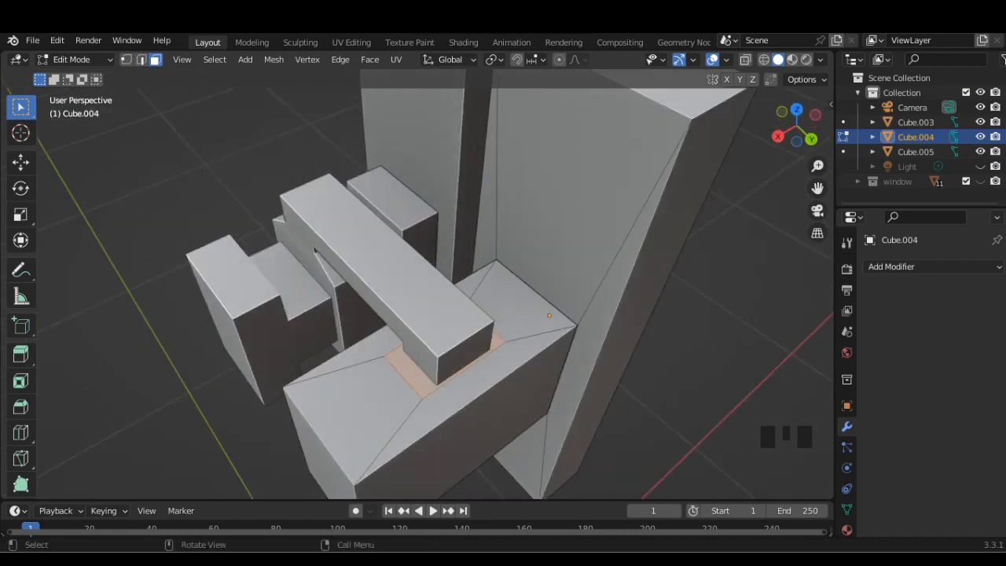
key(Delete)
click(511, 381)
middle_drag(511, 380, 552, 355)
Step: Inset the front and back faces of the latch's wide body
key(Tab)
click(503, 228)
key(Tab)
scroll(504, 228, up, 1)
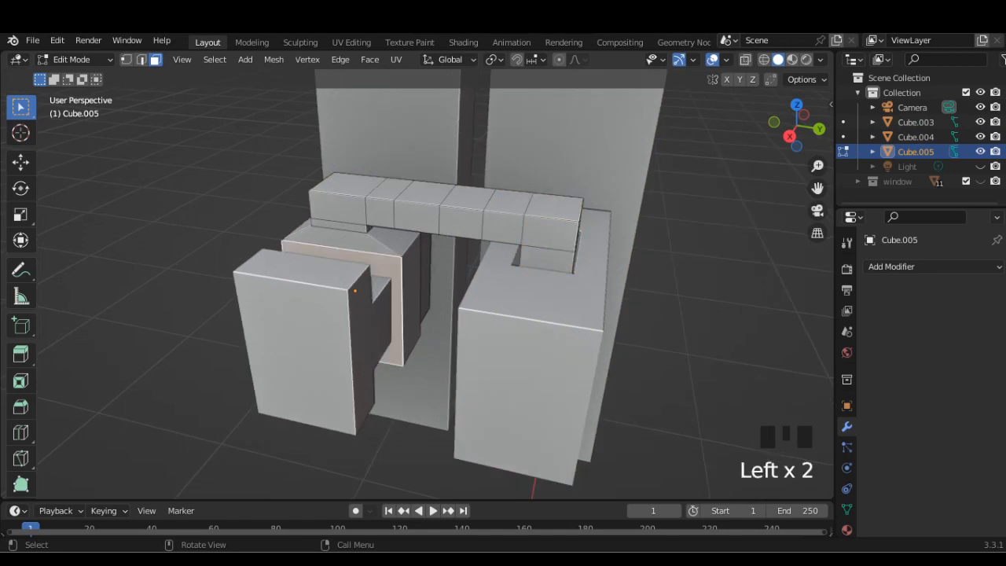
click(980, 122)
middle_drag(676, 251, 350, 275)
shift+click(441, 233)
click(980, 122)
key(i)
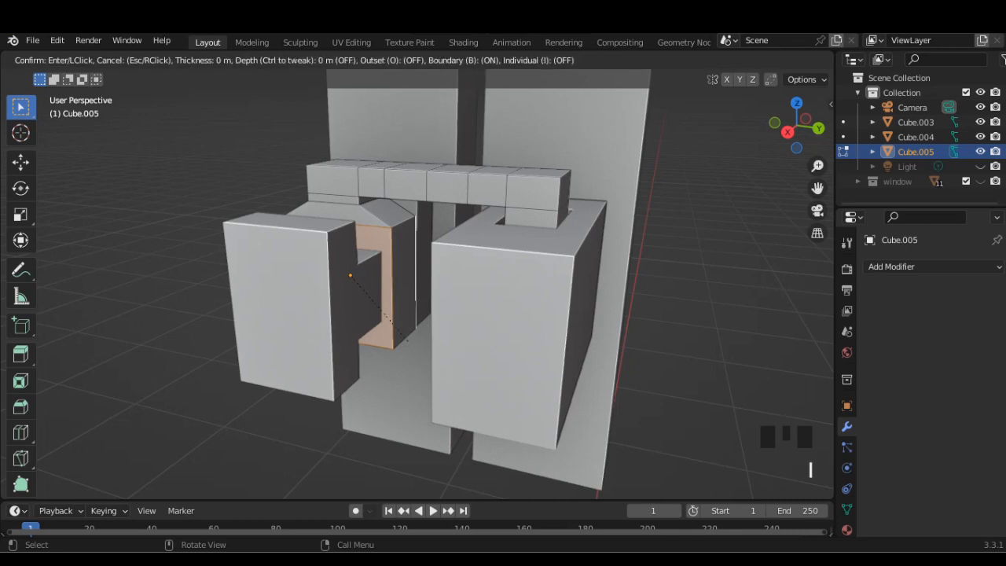
click(399, 338)
Step: Scale the latch body's inset faces and delete them to cut an opening through it
middle_drag(399, 338, 424, 292)
key(s)
click(464, 322)
key(Delete)
click(376, 312)
key(Tab)
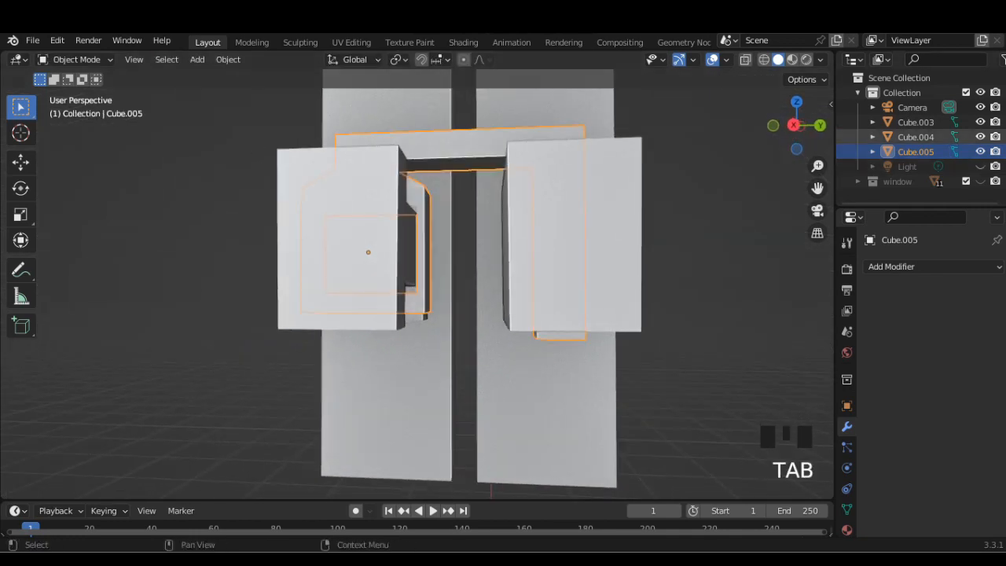
Step: Hide both plates and bridge the front and back edge loops of the latch body's opening
click(980, 122)
click(980, 137)
scroll(472, 267, up, 1)
middle_drag(471, 268, 469, 289)
key(Tab)
scroll(469, 289, up, 2)
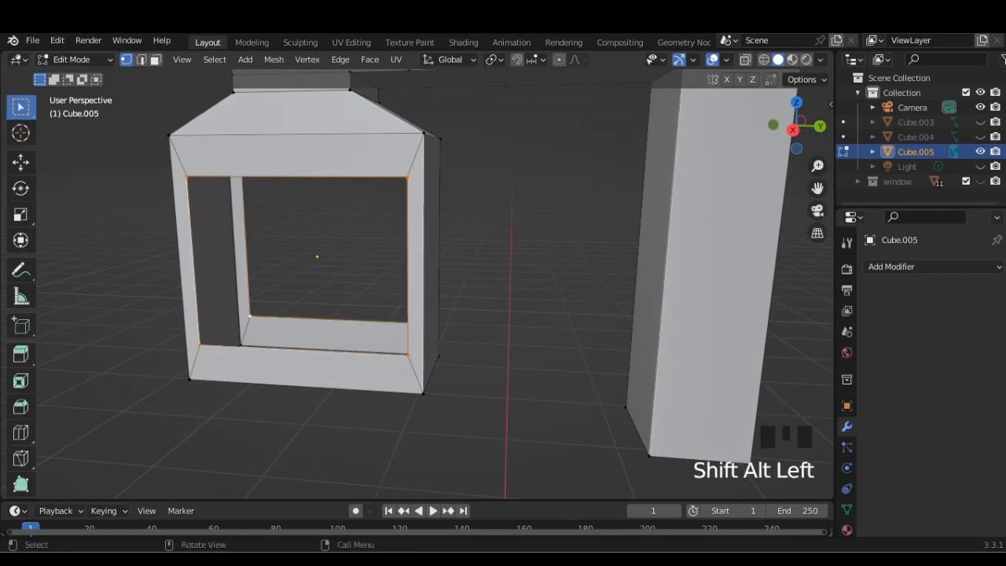
click(369, 59)
click(340, 59)
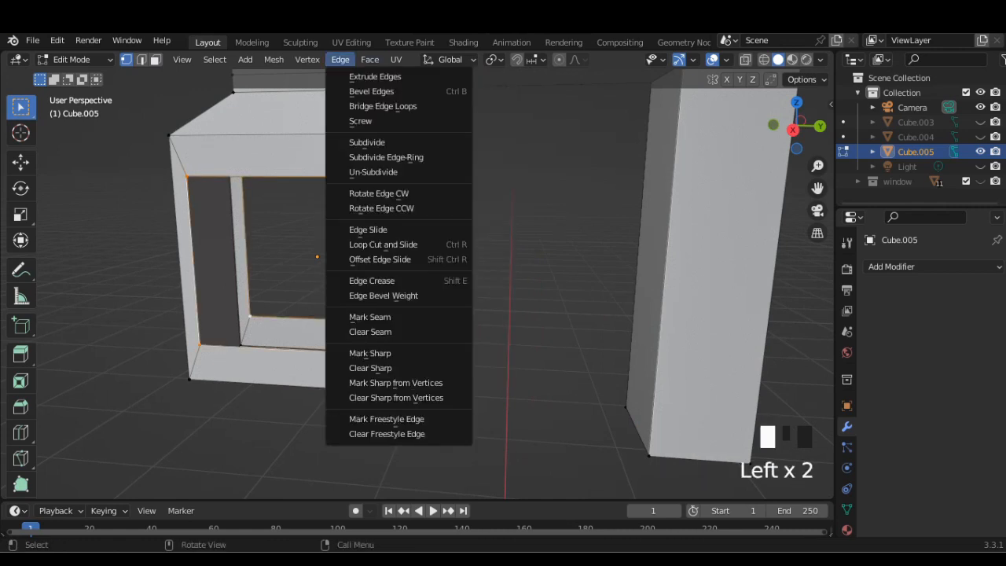
click(383, 106)
scroll(425, 236, down, 1)
middle_drag(424, 235, 438, 219)
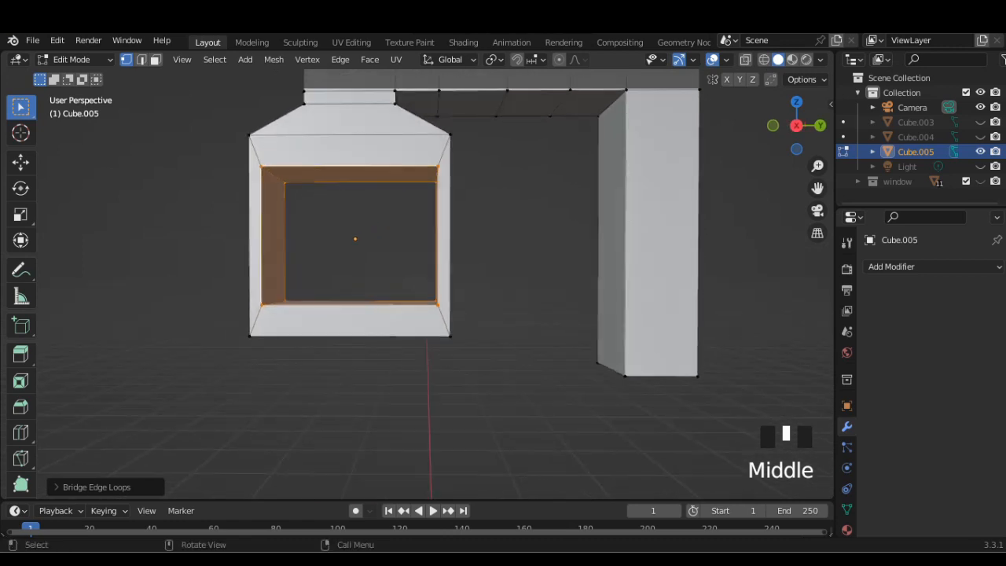
Step: Enable Merge in the settings of the edge loop bridge
click(87, 485)
click(139, 369)
middle_drag(456, 259, 413, 273)
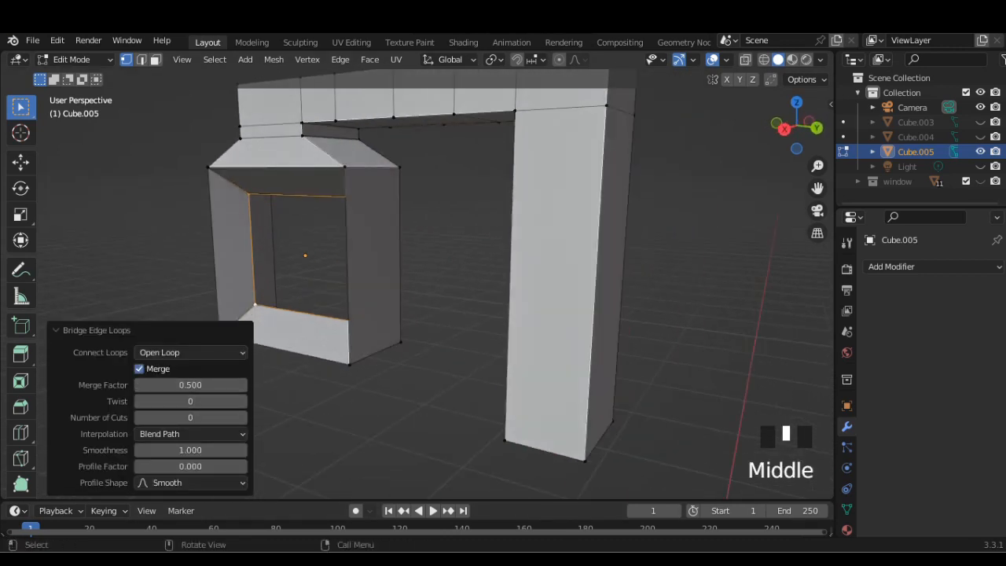
Step: Turn off Merge in the settings of the latch body's edge loop bridge and return to Object Mode
click(139, 369)
key(Tab)
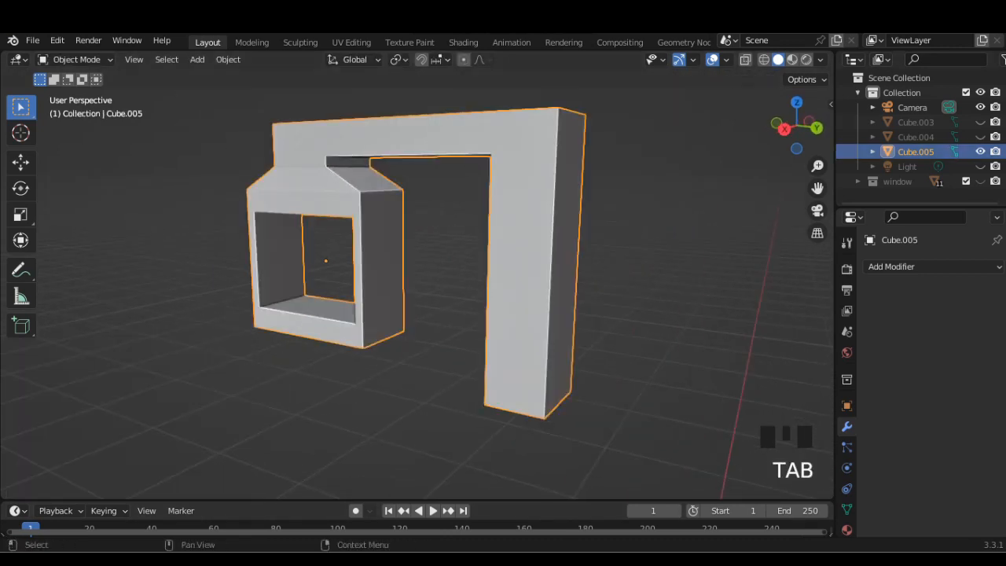
Step: Show only the plate with the receiving socket and examine the opening in its block from several sides
click(980, 136)
click(980, 151)
middle_drag(621, 212, 617, 279)
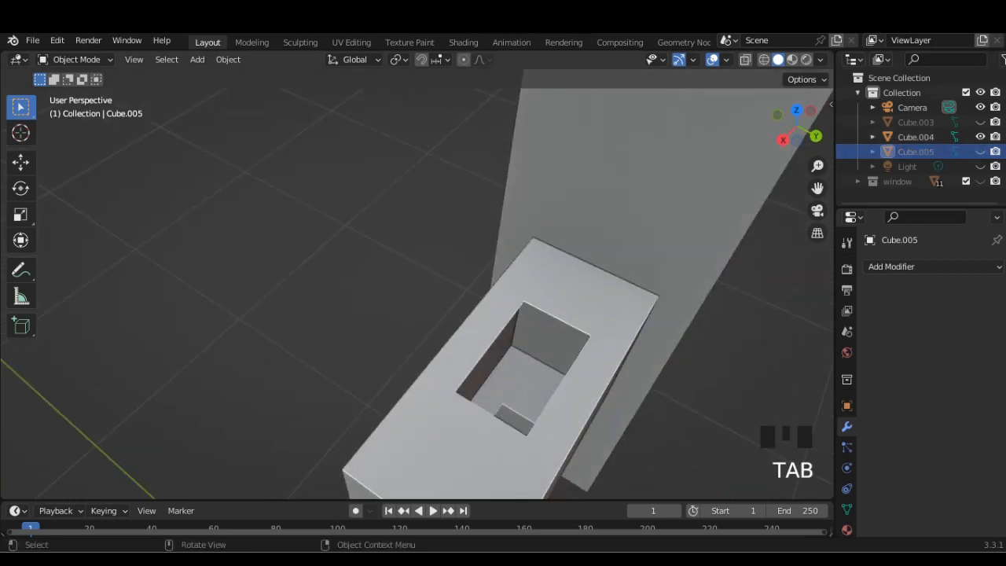
click(601, 295)
key(Tab)
scroll(582, 346, down, 4)
middle_drag(581, 346, 570, 236)
middle_drag(503, 314, 503, 235)
click(340, 60)
click(383, 106)
middle_drag(503, 283, 487, 205)
key(Tab)
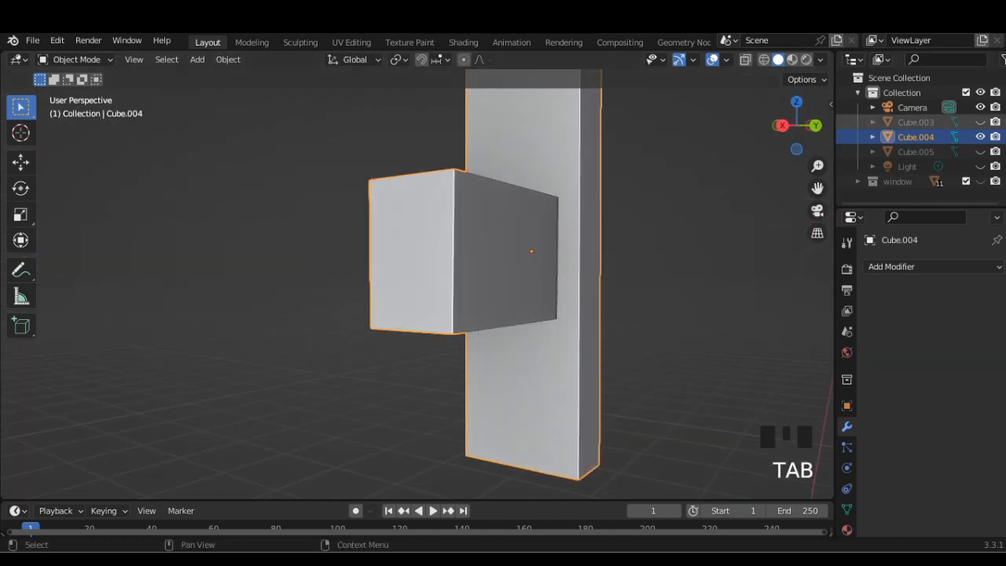
Step: Unhide the other plate and the hooked bar so the whole latch shows in the right side view
click(980, 123)
click(980, 152)
key(KP_3)
scroll(503, 267, down, 1)
shift+middle_drag(503, 268, 494, 296)
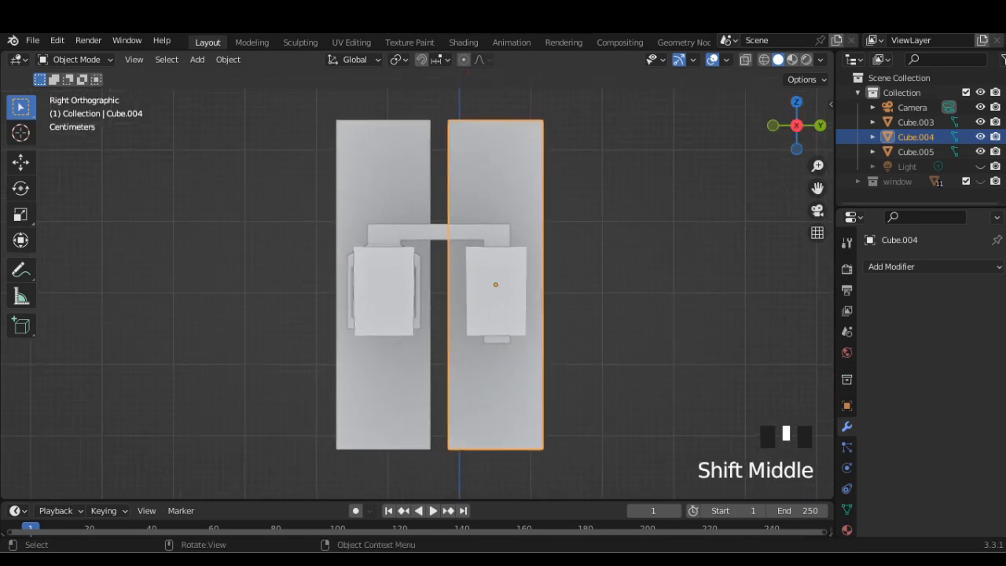
Step: Add a Subdivision Surface modifier to the left latch plate
click(382, 315)
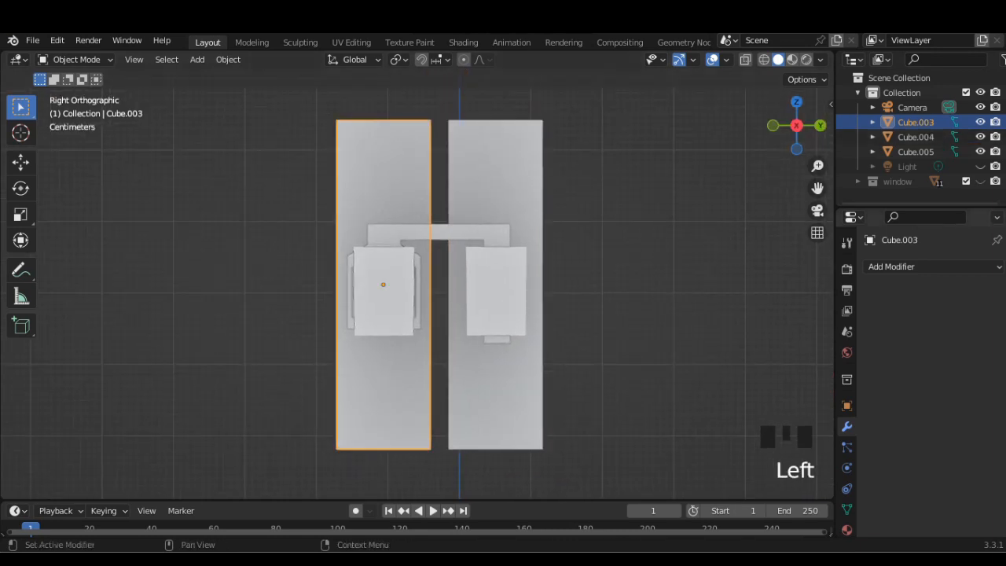
key(alt+a)
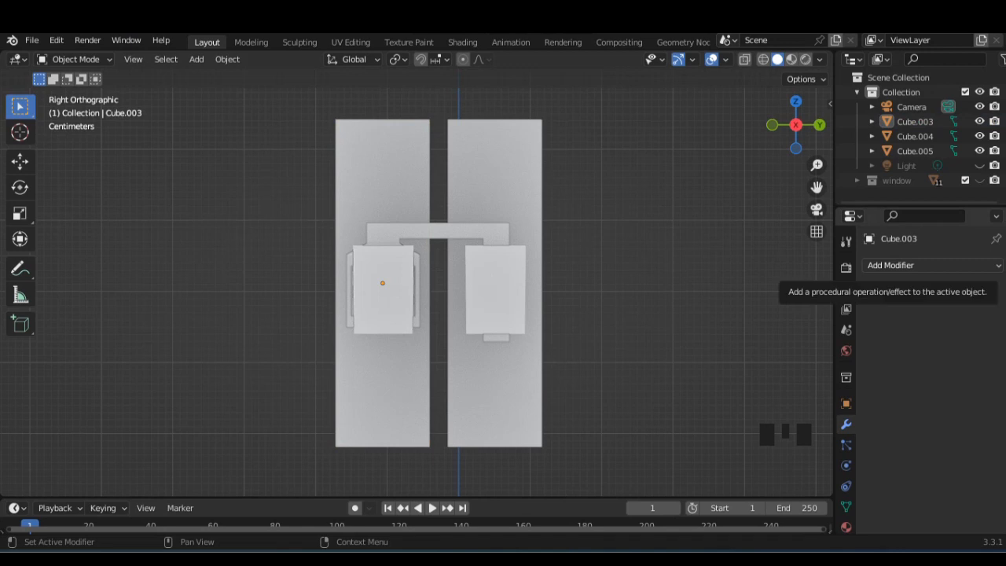
click(914, 121)
click(891, 265)
scroll(707, 393, down, 2)
click(691, 485)
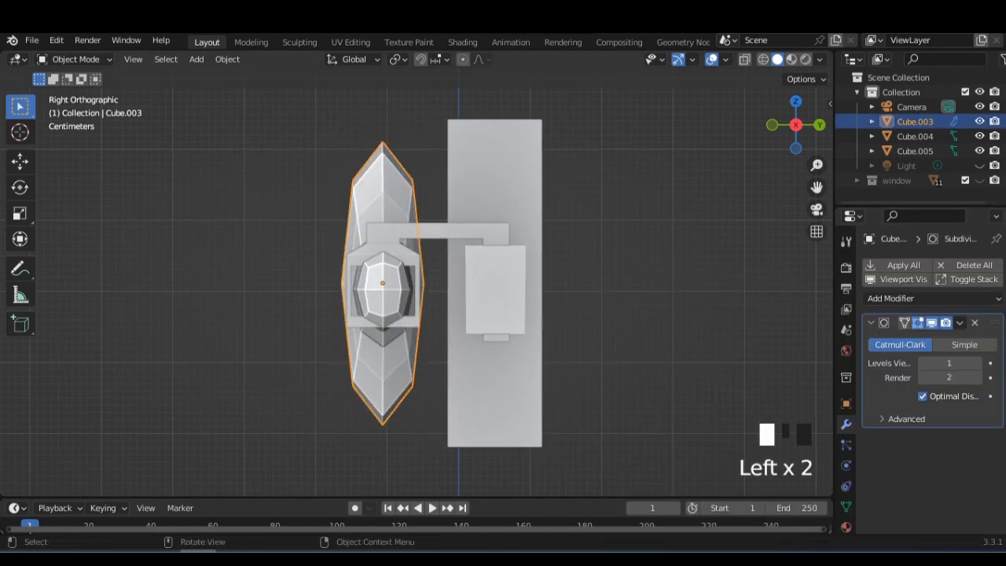
Step: Add a Subdivision Surface modifier to the hooked bar
click(452, 230)
click(899, 265)
scroll(725, 521, down, 3)
click(719, 488)
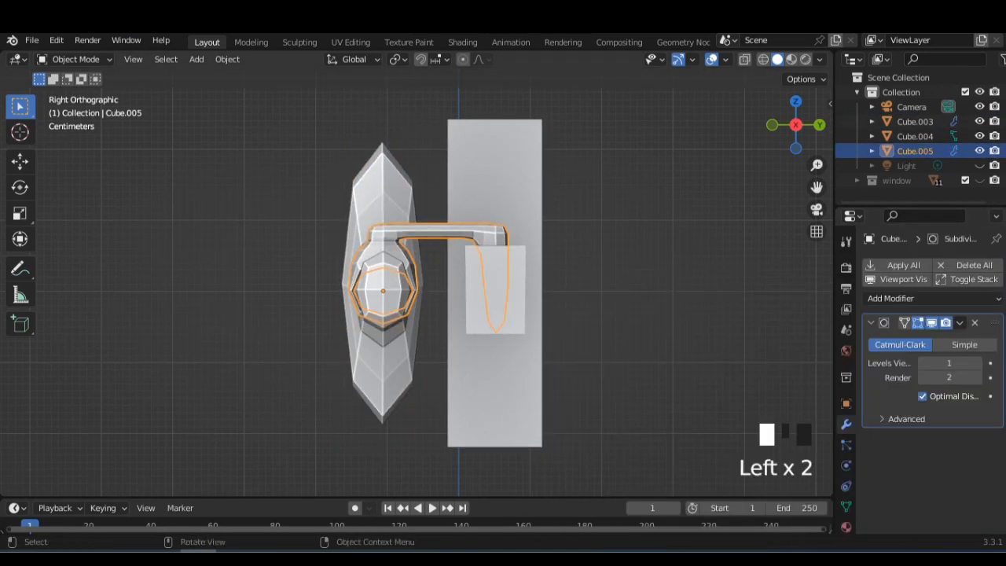
Step: Add a Subdivision Surface modifier to the right latch plate with viewport and render levels of 5
click(503, 377)
click(890, 265)
scroll(707, 432, down, 2)
click(691, 488)
middle_drag(691, 488, 613, 464)
scroll(417, 275, up, 2)
click(977, 362)
click(977, 362)
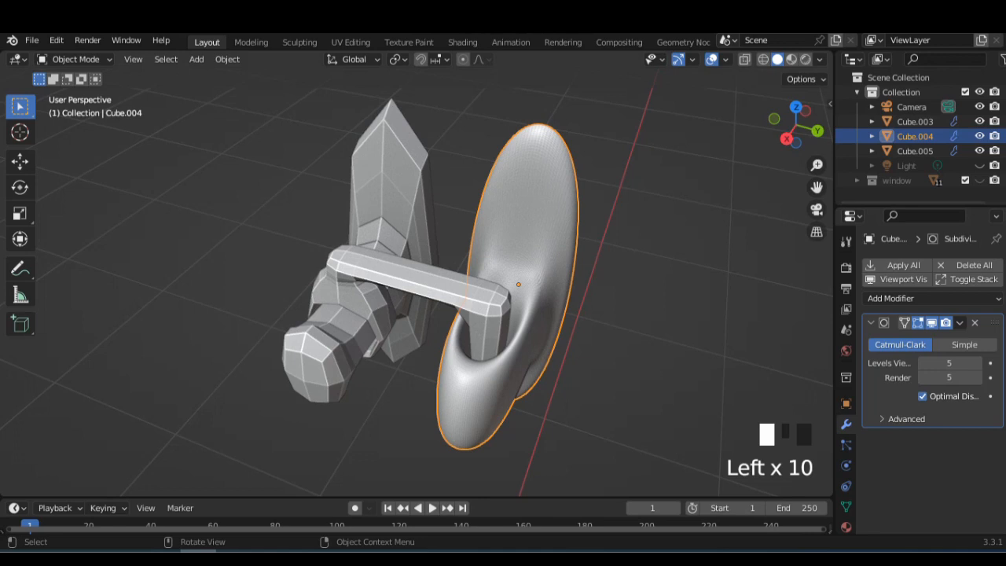
Step: Set the hooked bar's viewport and render subdivision levels to 5 and raise both levels on the left plate
click(417, 275)
click(977, 363)
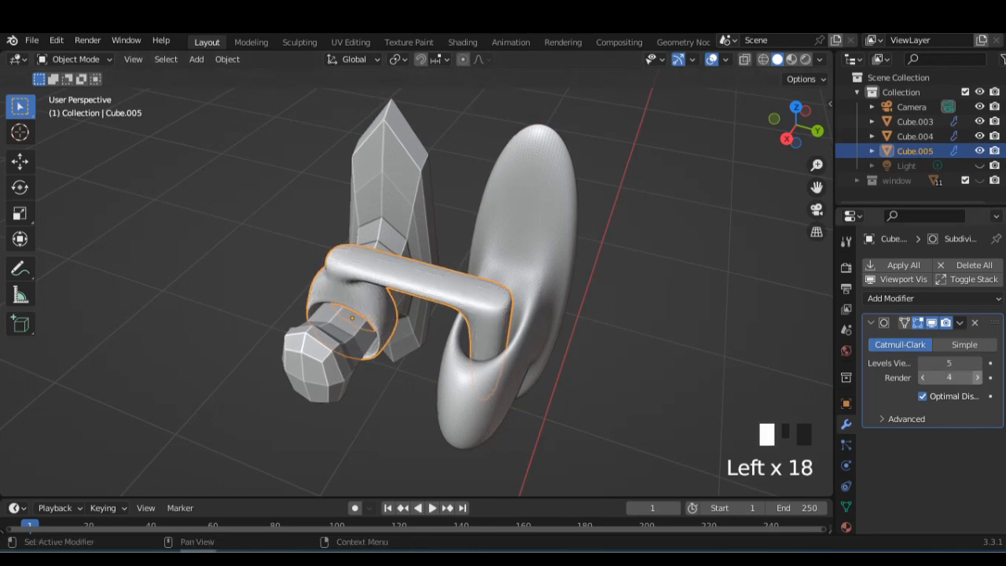
click(393, 196)
click(977, 363)
click(977, 363)
click(977, 363)
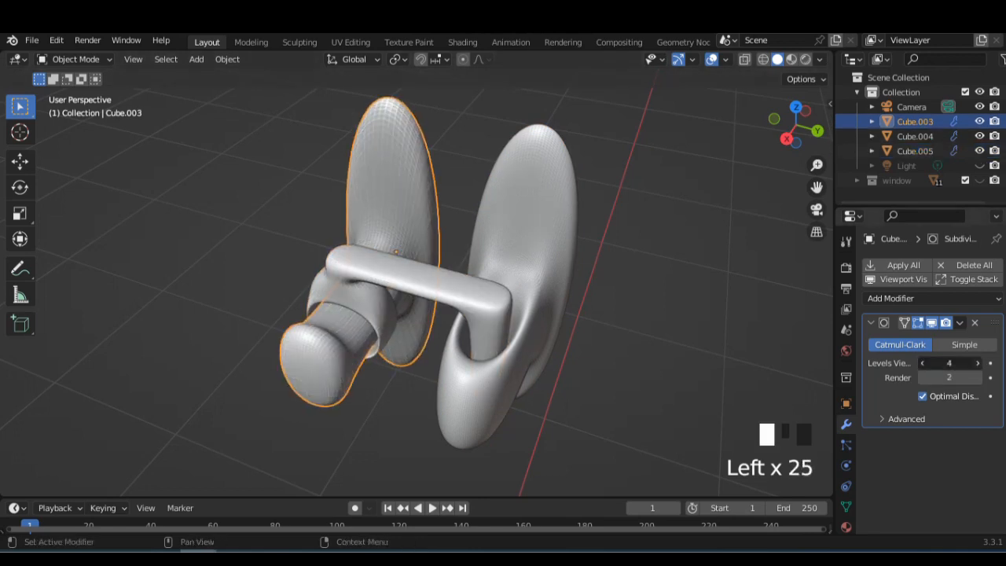
click(977, 377)
Step: Move the bottom vertices of the right plate's socket up about 0.03 m along Z
middle_drag(668, 330, 570, 236)
click(559, 244)
key(Tab)
middle_drag(558, 275, 574, 177)
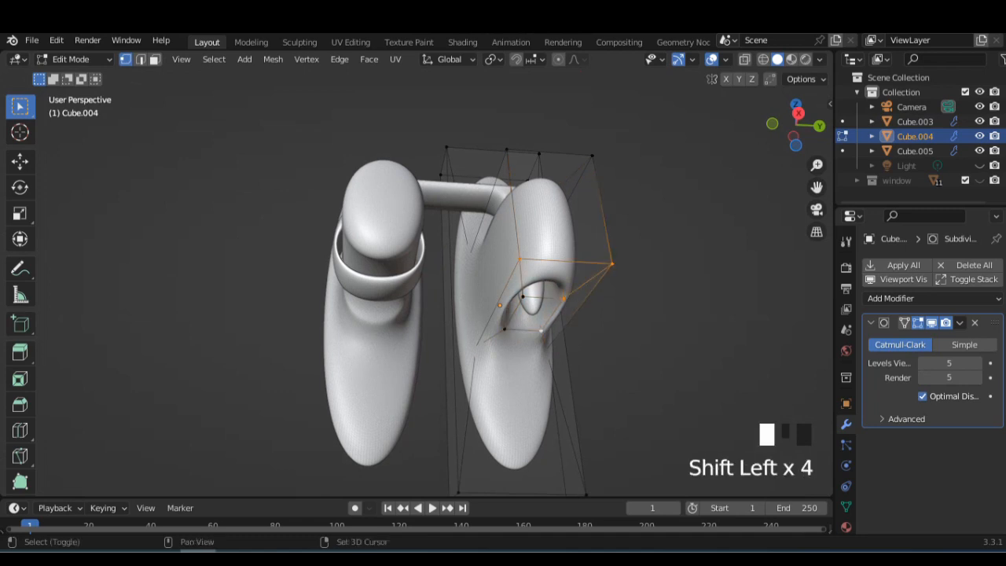
click(762, 59)
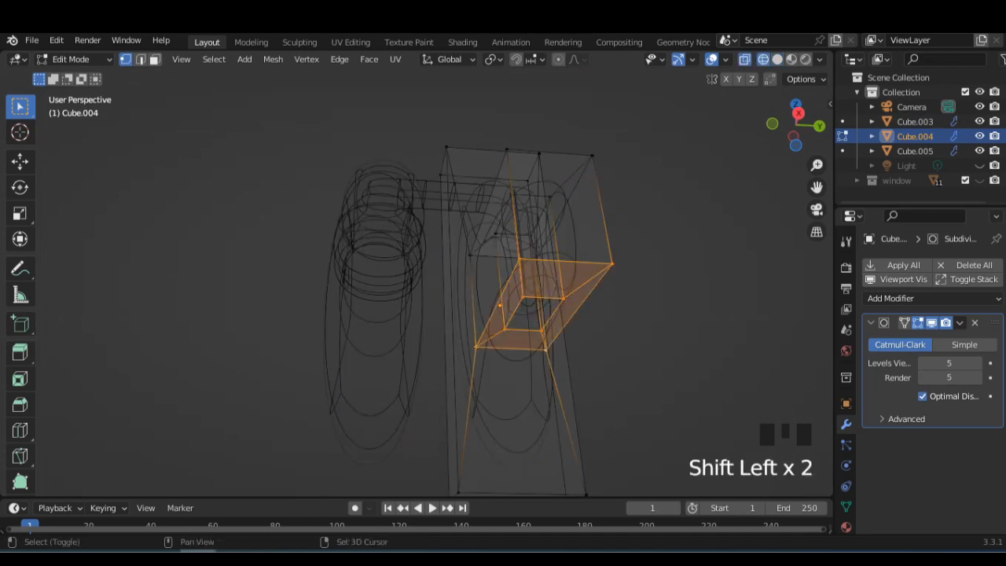
middle_drag(574, 236, 597, 235)
click(795, 127)
click(777, 59)
key(g)
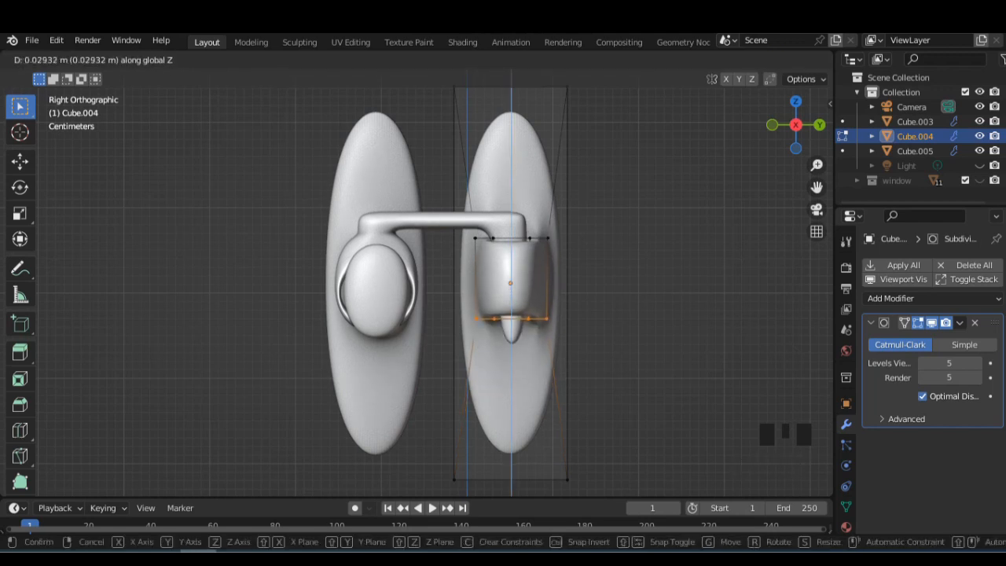
click(511, 315)
key(Tab)
middle_drag(542, 298, 471, 175)
key(Tab)
scroll(472, 174, down, 2)
click(797, 127)
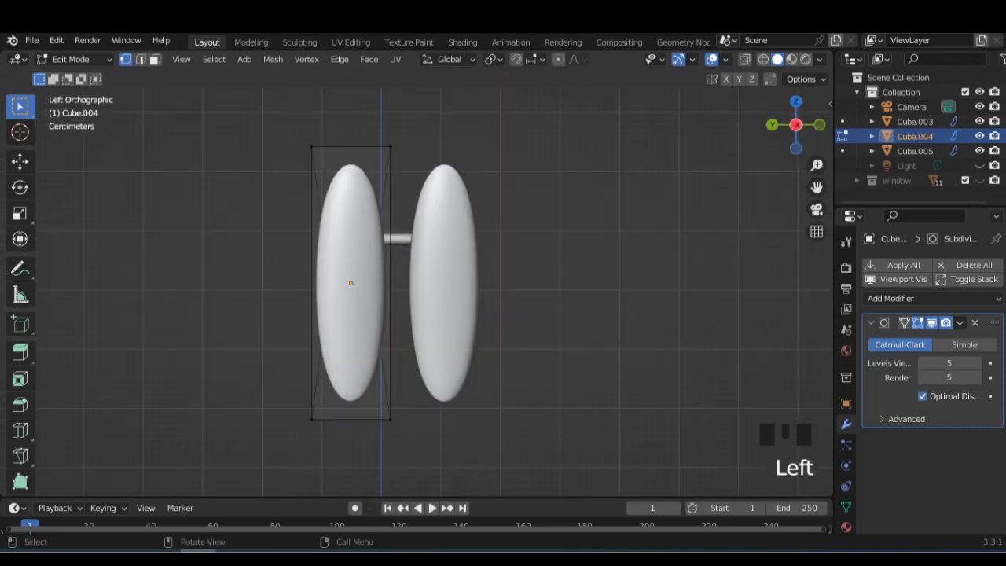
click(796, 126)
click(960, 322)
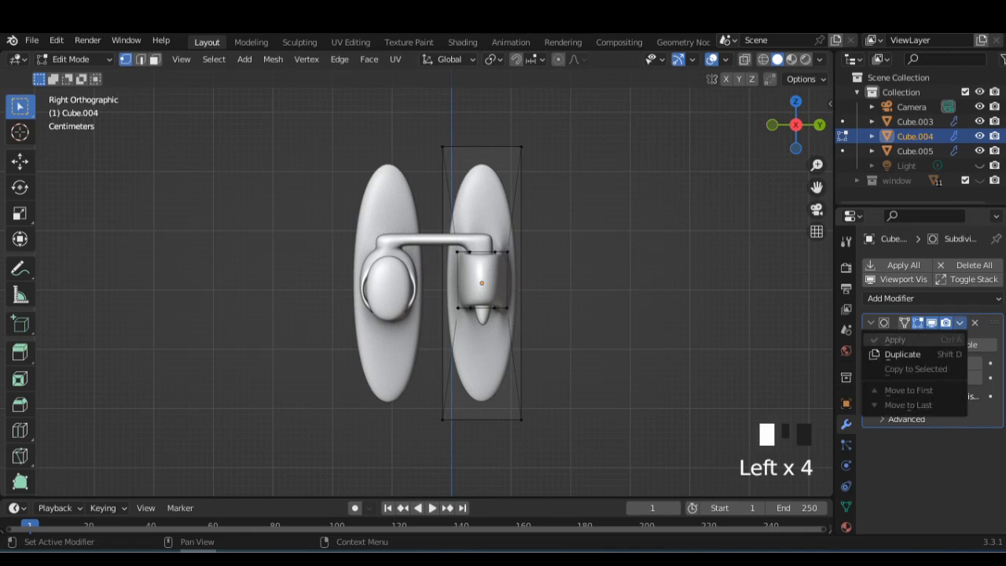
key(Tab)
click(585, 295)
scroll(585, 295, up, 2)
scroll(586, 294, down, 1)
middle_drag(586, 295, 617, 403)
Step: Try to extrude the rim loop of the right socket's opening and scale it by about 1.1
key(Tab)
scroll(579, 338, up, 1)
key(e)
key(s)
click(617, 403)
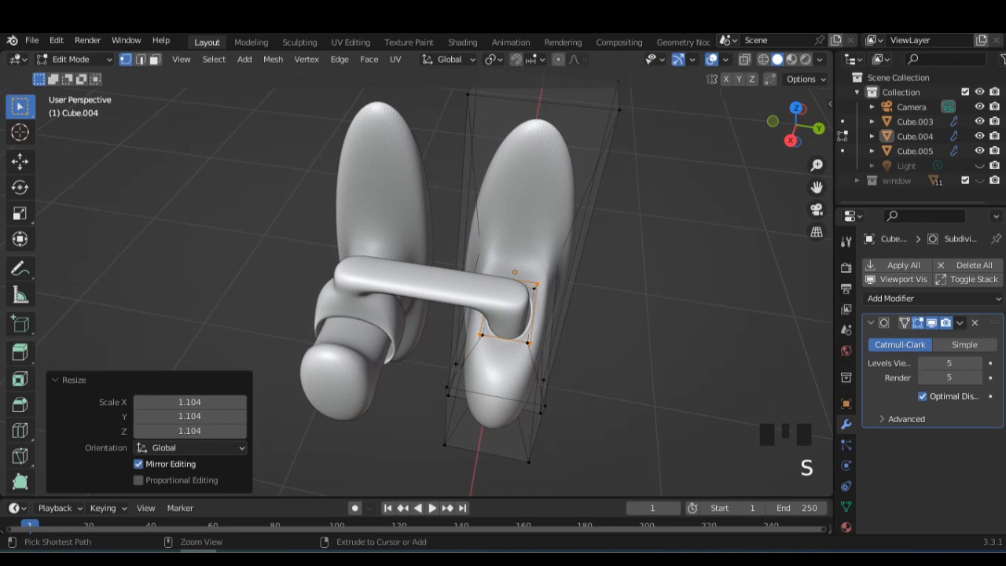
key(ctrl+z)
key(ctrl+z)
Step: Extrude the rim of the right socket's opening again and scale the selected vertices
key(e)
click(617, 402)
middle_drag(617, 402, 570, 389)
key(Tab)
scroll(615, 373, down, 2)
scroll(570, 389, up, 1)
key(Tab)
middle_drag(456, 315, 597, 305)
key(s)
click(440, 319)
key(Tab)
Step: Unhide the window collection so the doors and frame show together with the latch
scroll(597, 305, down, 4)
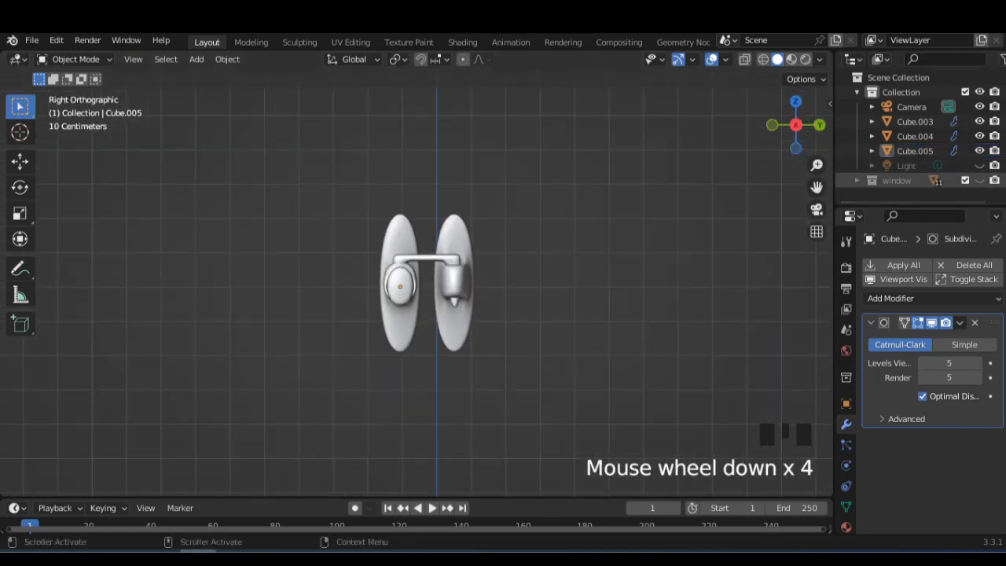
click(979, 181)
scroll(417, 283, down, 10)
scroll(417, 283, up, 1)
Step: Apply the Subdivision Surface modifiers of both latch plates and the hooked bar
click(915, 122)
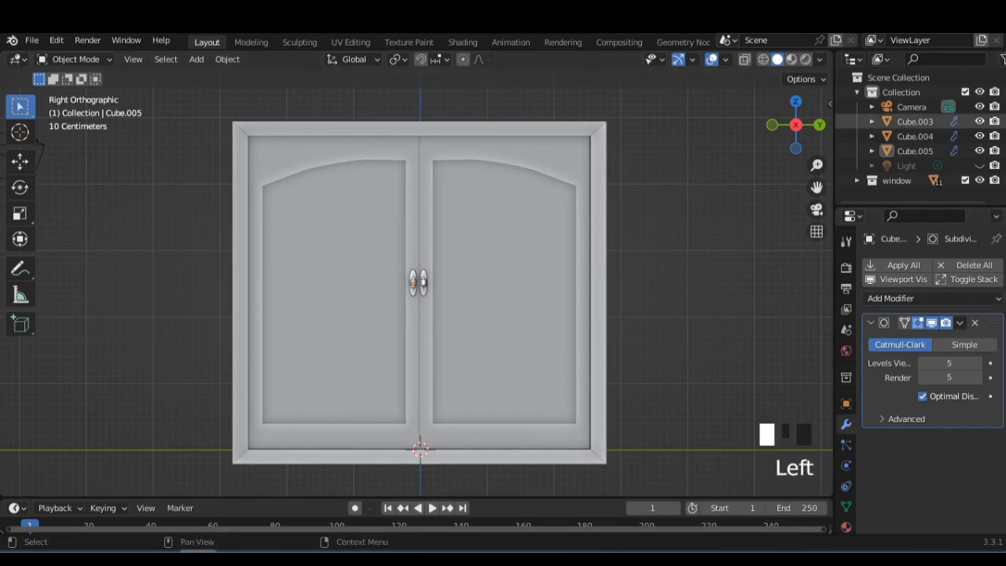
click(959, 322)
click(915, 136)
click(960, 322)
click(912, 340)
click(914, 151)
click(960, 323)
click(912, 340)
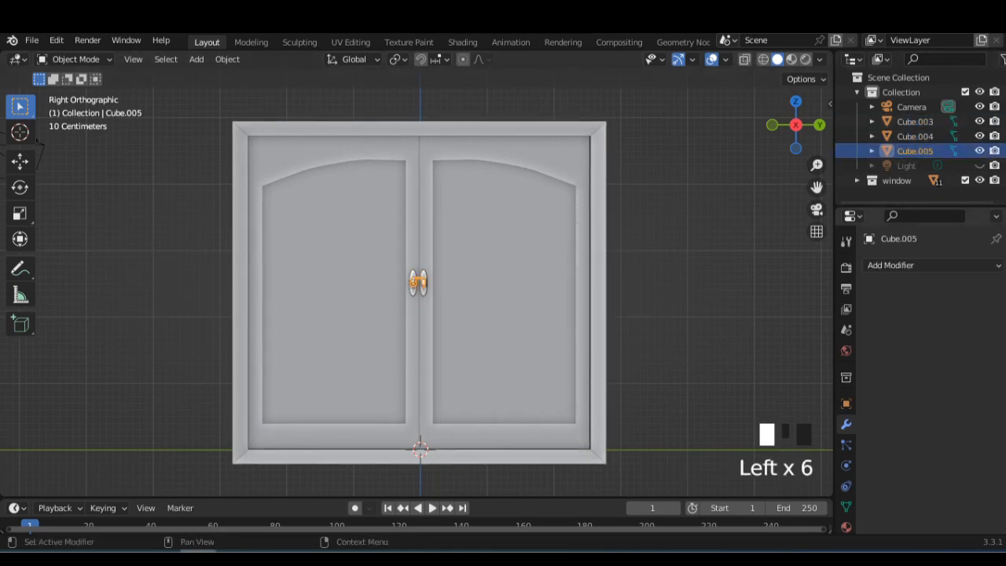
Step: Move both latch plates and the hooked bar into the window collection and check it by toggling the collection's visibility
click(915, 122)
shift+click(915, 136)
shift+click(915, 151)
drag(915, 151, 896, 180)
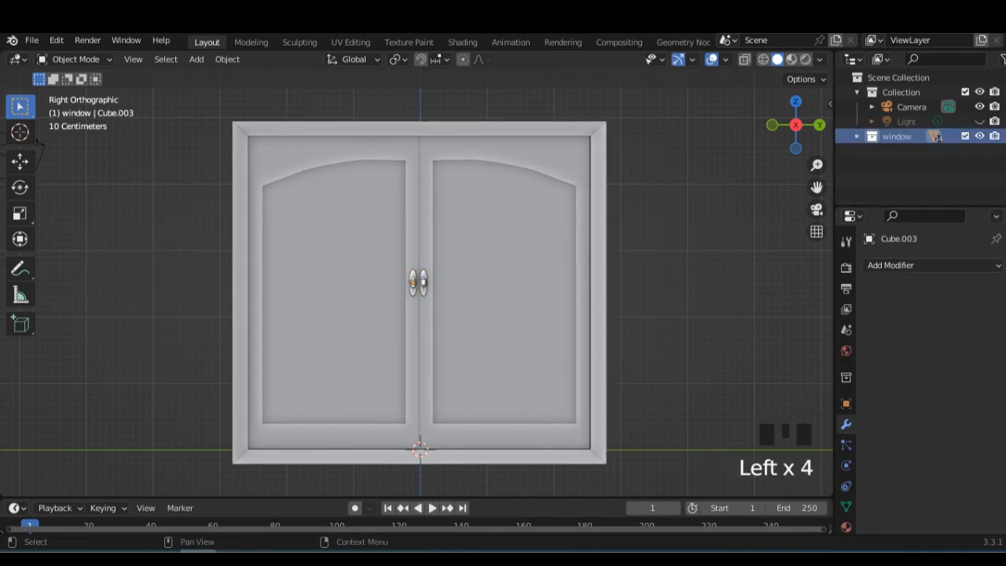
click(979, 136)
click(979, 136)
click(550, 267)
scroll(628, 267, up, 1)
click(708, 267)
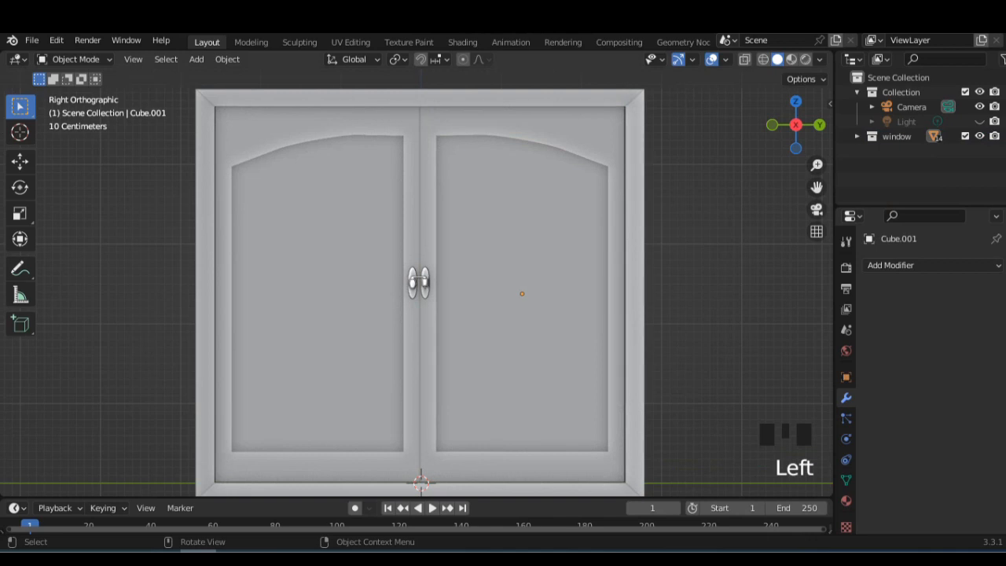
key(Tab)
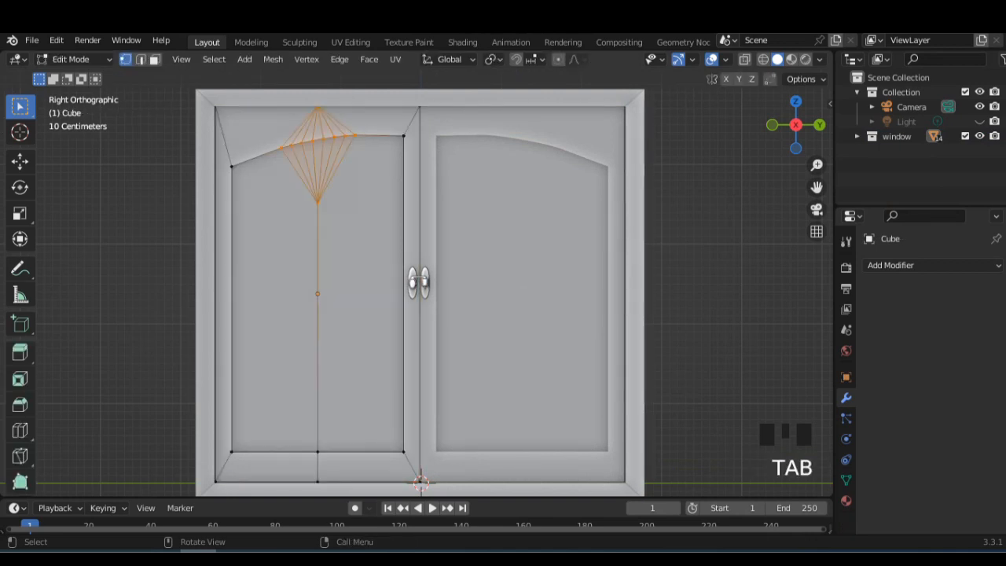
key(Tab)
shift+middle_drag(408, 314, 430, 312)
key(Tab)
key(Tab)
scroll(448, 283, up, 1)
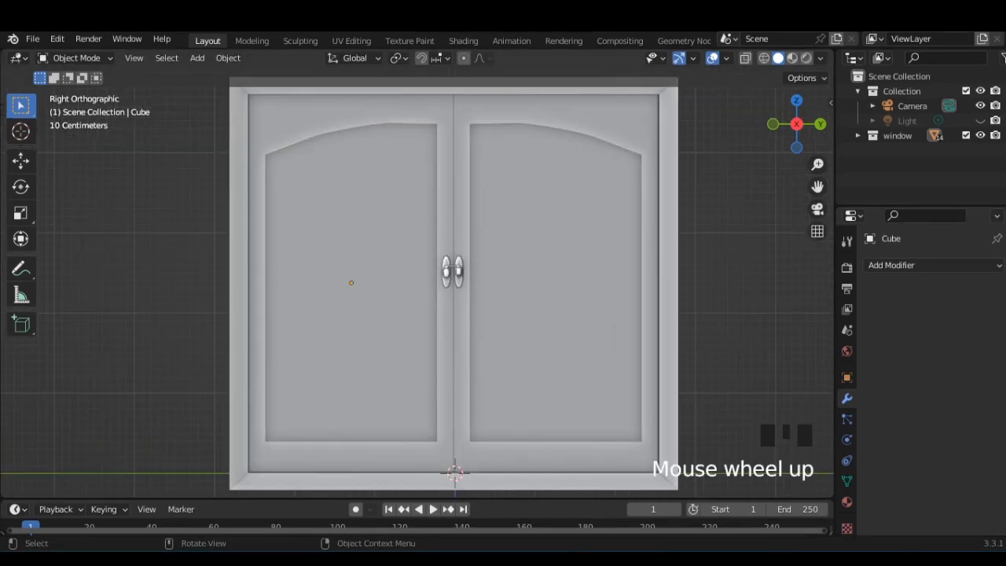
scroll(448, 283, down, 1)
middle_drag(425, 283, 451, 283)
scroll(448, 283, up, 1)
key(Tab)
key(Tab)
Step: Delete all front and back faces of the left door's arched recessed panel to cut an opening through it
click(354, 283)
key(Tab)
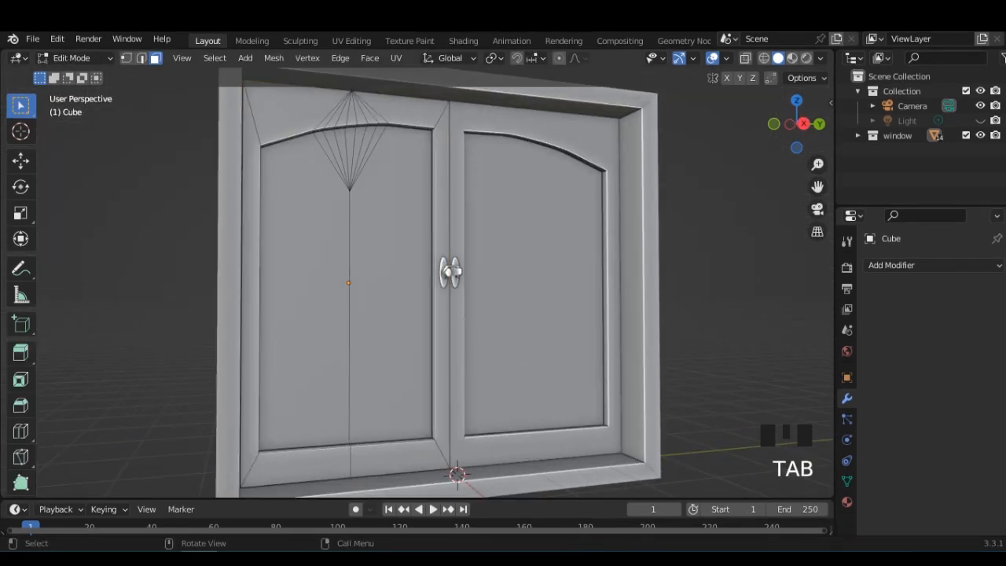
click(306, 196)
shift+click(324, 140)
shift+click(333, 141)
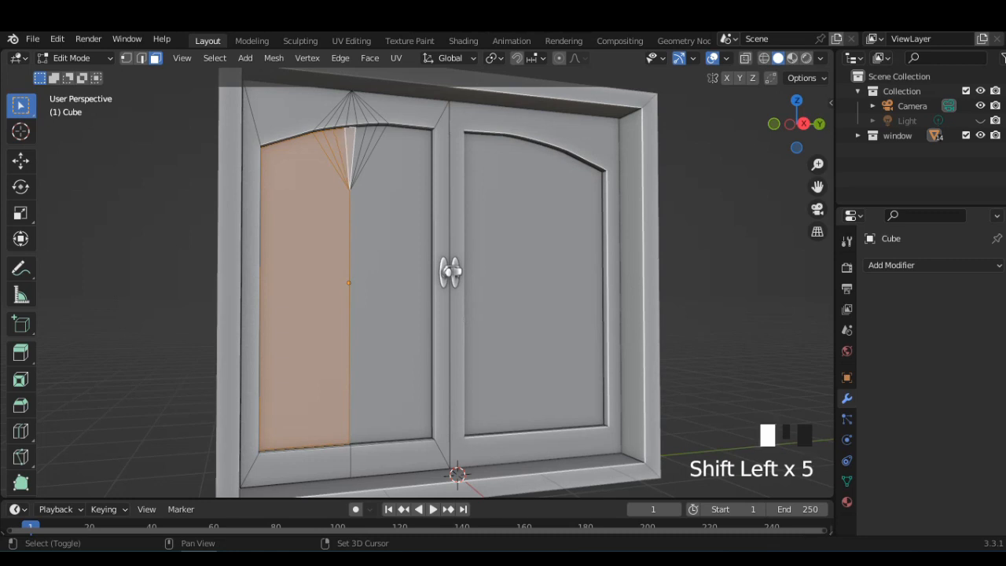
shift+click(391, 259)
middle_drag(391, 263, 535, 272)
shift+click(494, 275)
shift+click(428, 252)
scroll(432, 220, up, 1)
shift+click(441, 105)
shift+middle_drag(440, 226, 420, 346)
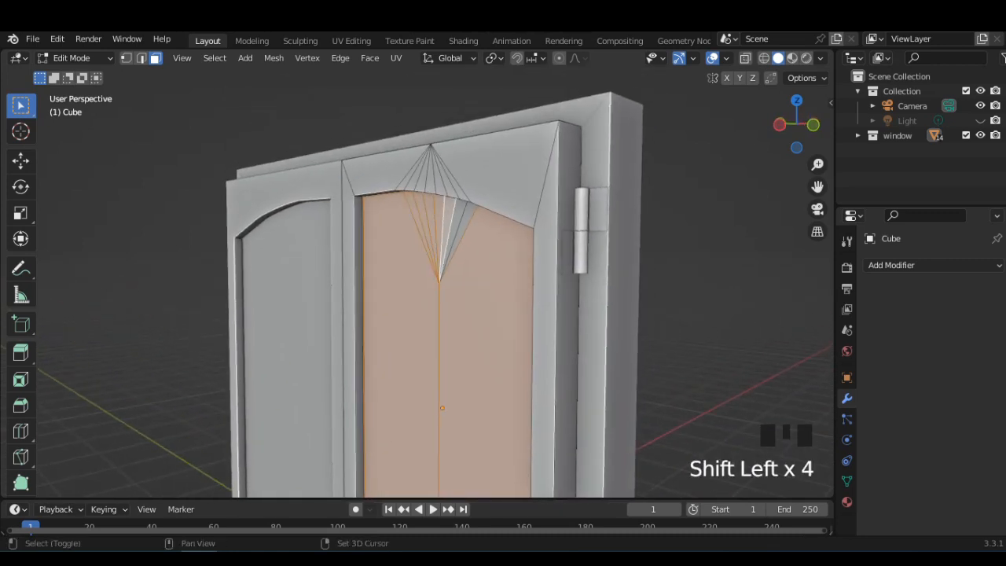
middle_drag(425, 472, 447, 472)
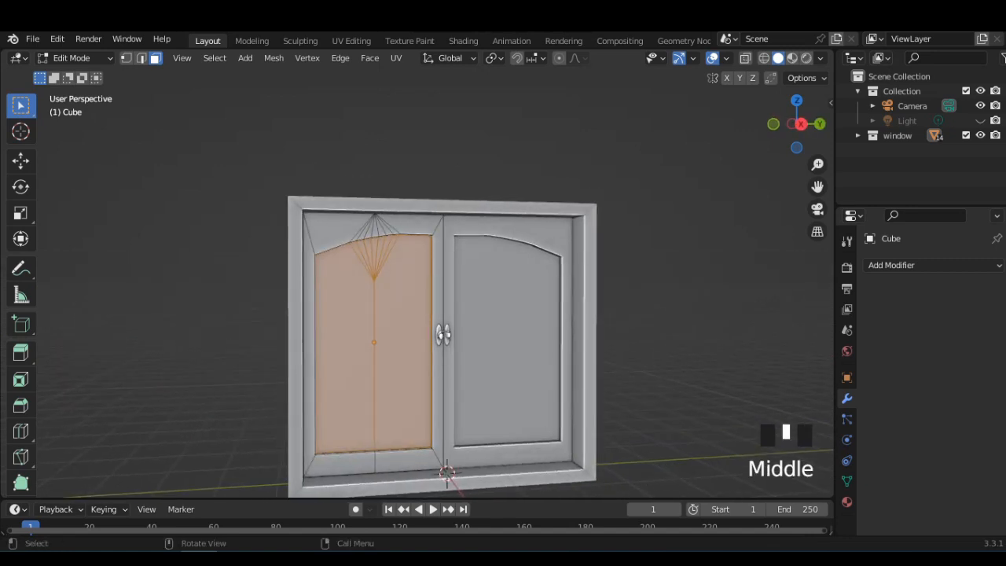
key(Delete)
click(417, 292)
Step: Delete all front and back faces of the right door's arched recessed panel to open it as well
key(Tab)
click(507, 346)
key(Tab)
click(484, 315)
shift+click(491, 245)
shift+click(496, 246)
shift+click(502, 247)
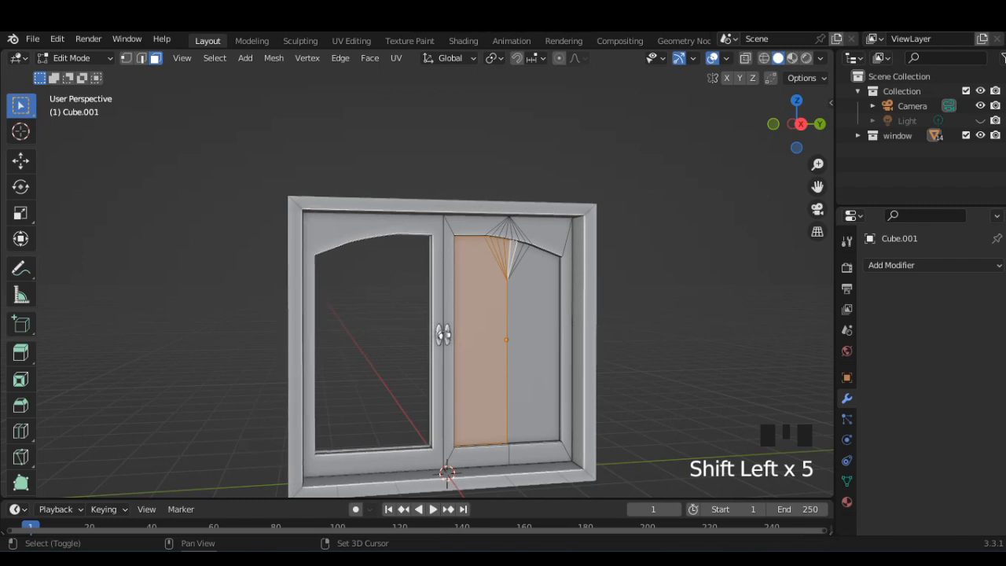
shift+click(535, 276)
middle_drag(529, 307, 686, 316)
scroll(440, 315, up, 2)
middle_drag(393, 315, 436, 318)
shift+click(242, 284)
shift+click(255, 238)
shift+click(318, 276)
key(Delete)
click(321, 276)
Step: Select the inner edge loop around the right door's arched opening and fill it with a single face
middle_drag(320, 290, 621, 295)
mouse_move(472, 315)
shift+middle_down()
mouse_move(378, 314)
mouse_move(456, 306)
shift+middle_up()
scroll(416, 314, up, 2)
scroll(417, 315, up, 5)
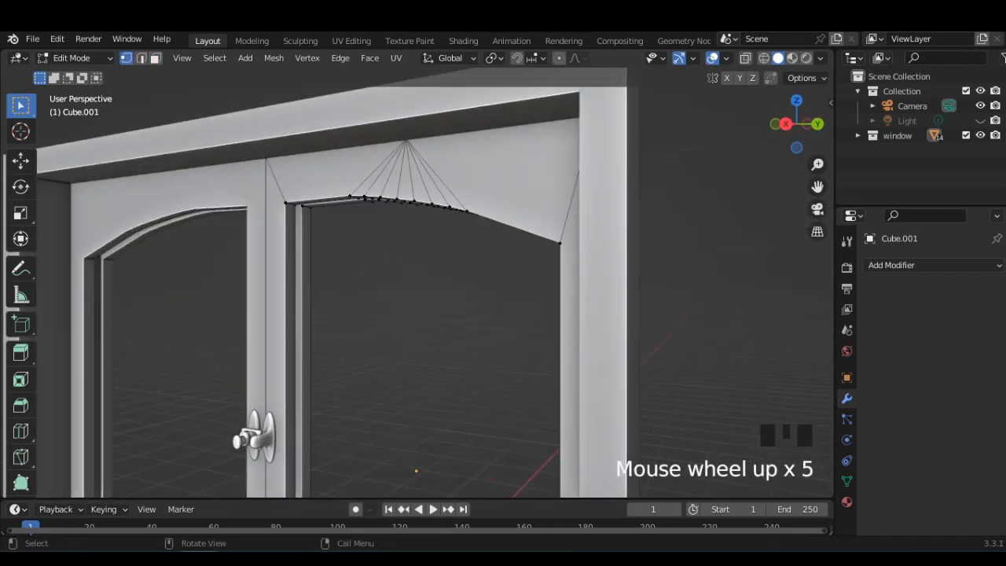
scroll(417, 314, up, 3)
scroll(417, 314, down, 1)
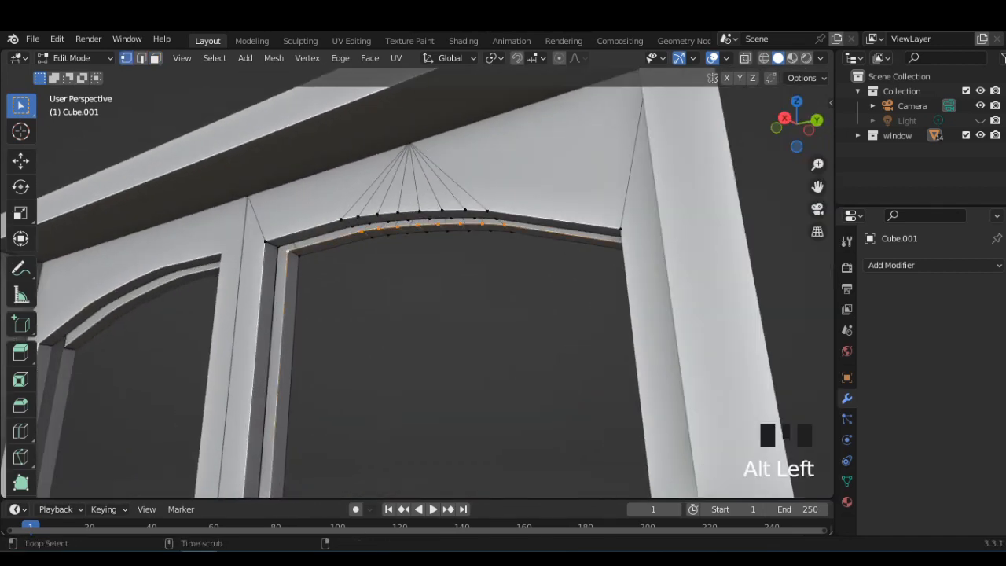
scroll(416, 314, down, 4)
middle_drag(417, 315, 448, 311)
scroll(448, 311, up, 1)
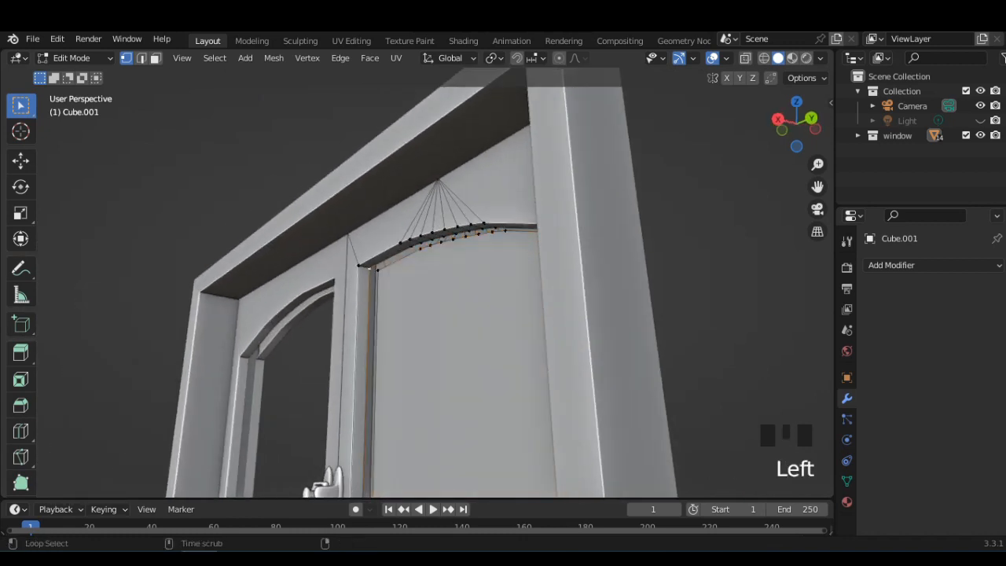
Step: Fill the selected second edge loop of the right door's arched opening with a face and leave mesh editing
key(f)
middle_drag(410, 245, 446, 234)
scroll(432, 243, up, 1)
scroll(446, 234, down, 4)
key(Tab)
click(464, 198)
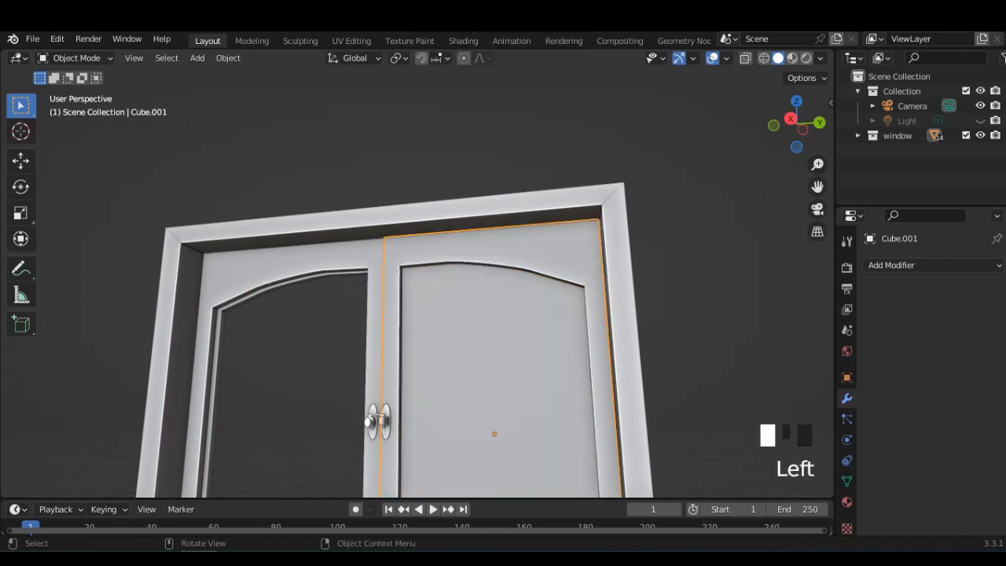
Step: Fill the back and front inner edge loops of the left door's arched opening with a face each
scroll(464, 199, up, 1)
shift+middle_drag(463, 198, 503, 179)
scroll(349, 474, up, 2)
click(348, 474)
key(Tab)
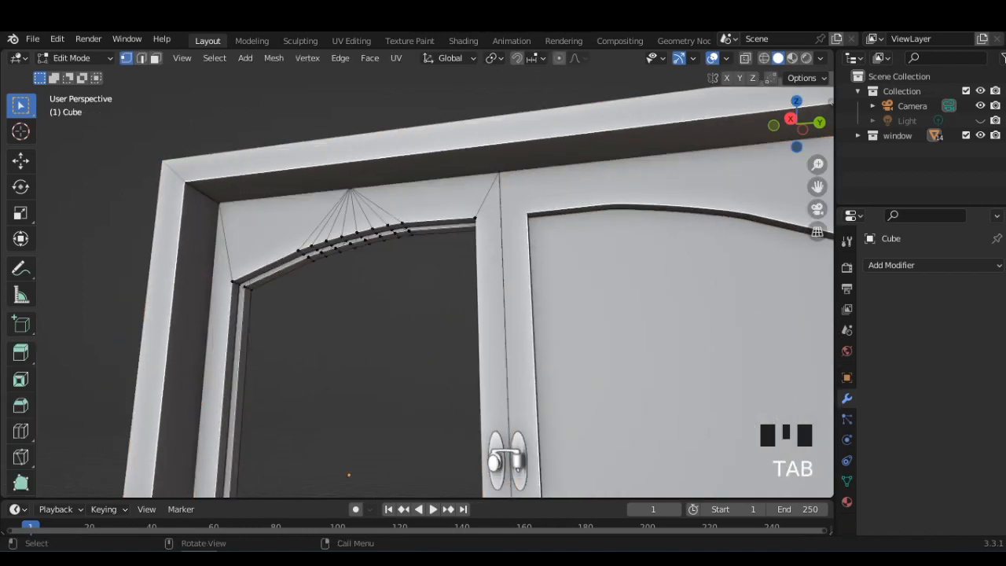
scroll(349, 474, up, 1)
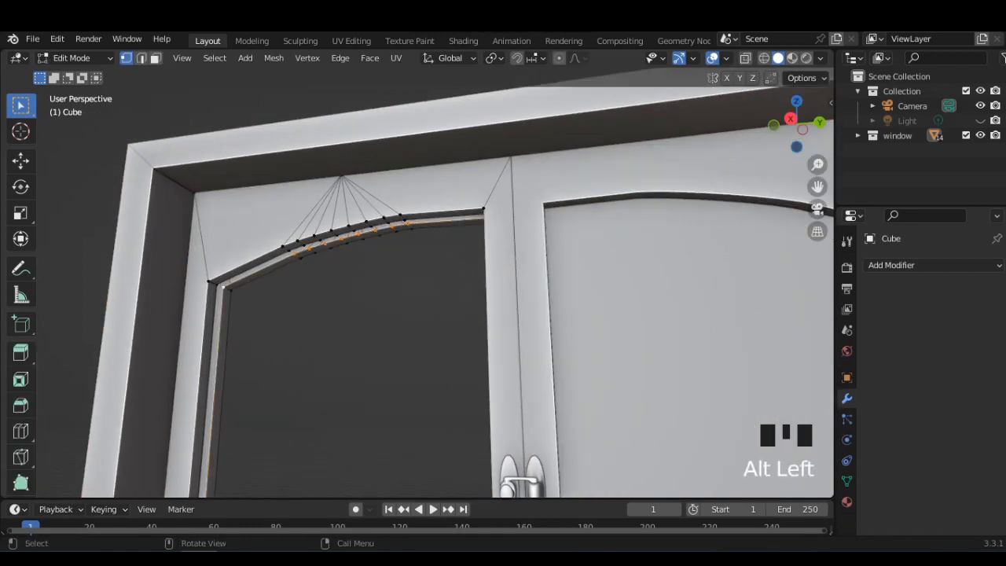
key(f)
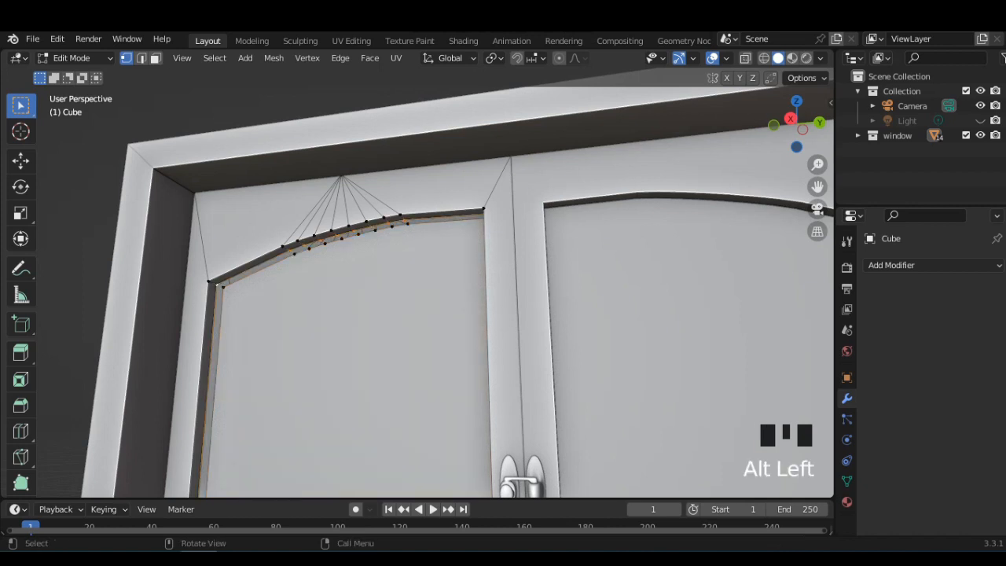
key(f)
Step: Edit both doors together, select the front and back pane faces in each, and separate the selection into its own objects
scroll(417, 275, down, 4)
click(792, 120)
scroll(598, 260, down, 3)
shift+middle_drag(598, 259, 595, 251)
key(Tab)
key(Tab)
key(Tab)
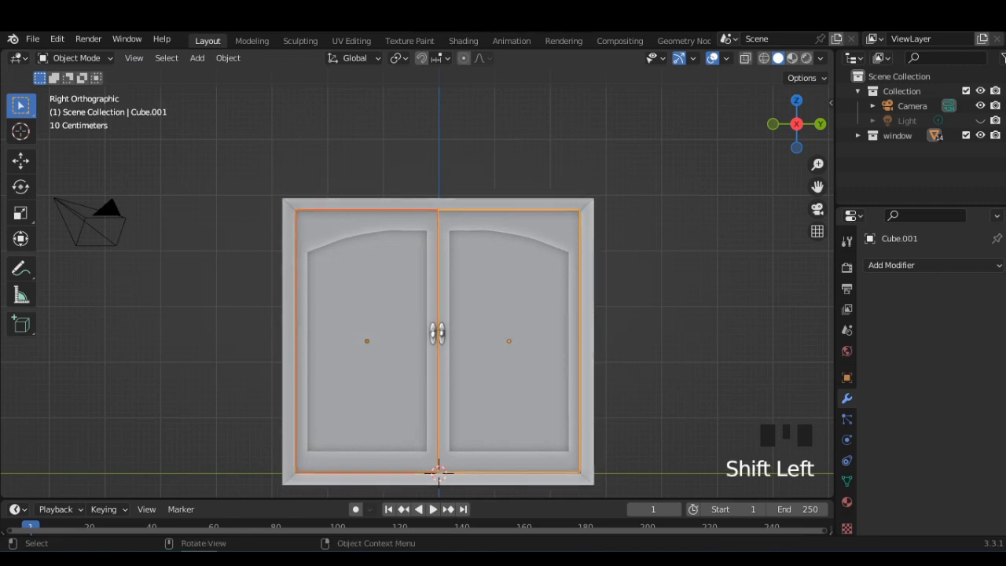
key(Tab)
click(156, 59)
click(377, 330)
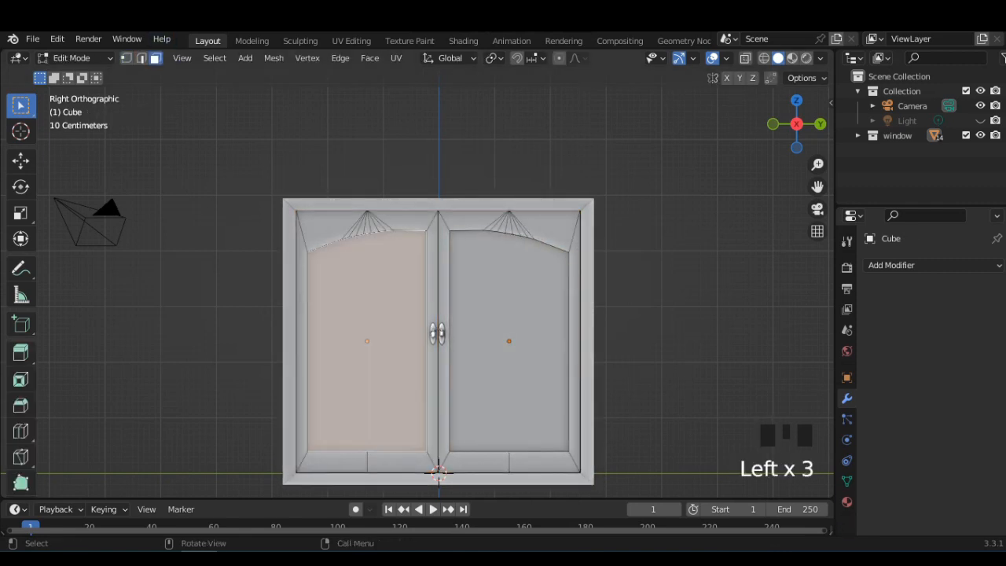
shift+click(503, 330)
middle_drag(503, 330, 708, 350)
shift+click(464, 350)
shift+click(322, 349)
middle_drag(323, 349, 75, 338)
key(p)
click(592, 335)
key(g)
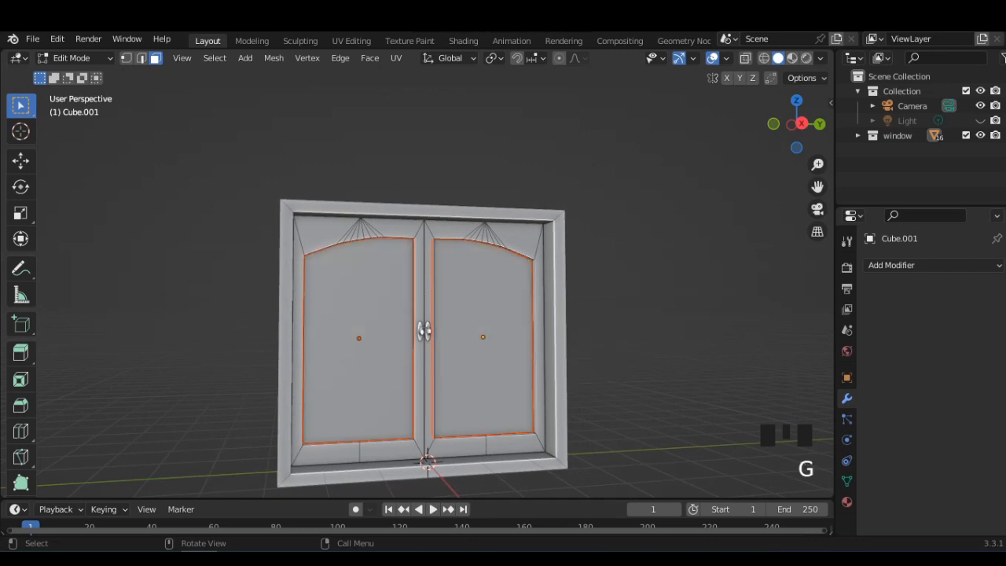
key(Tab)
Step: Check the separation by test-moving the panes and cancelling each move, and deselect everything
key(g)
right_click(636, 262)
click(365, 334)
key(g)
right_click(562, 241)
mouse_move(562, 240)
middle_down()
mouse_move(684, 236)
mouse_move(601, 268)
mouse_move(566, 256)
middle_up()
click(652, 228)
scroll(652, 228, down, 2)
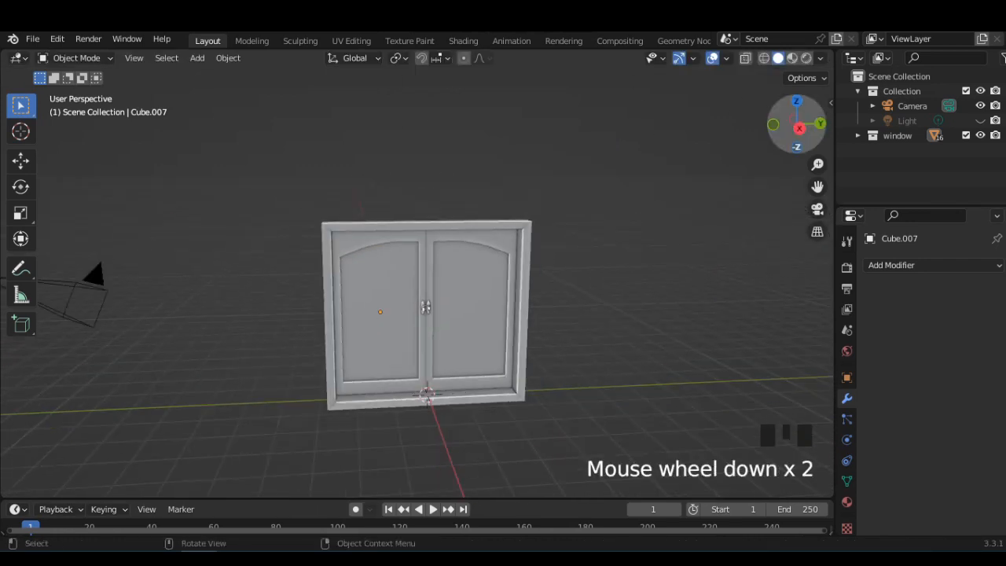
Step: Add a cylinder in the left orthographic view and move it beside the window, about 4.18 m in Y and 2.02 m in Z
click(799, 129)
scroll(668, 259, up, 4)
shift+middle_drag(668, 260, 609, 158)
click(797, 124)
scroll(652, 236, up, 2)
scroll(652, 236, down, 2)
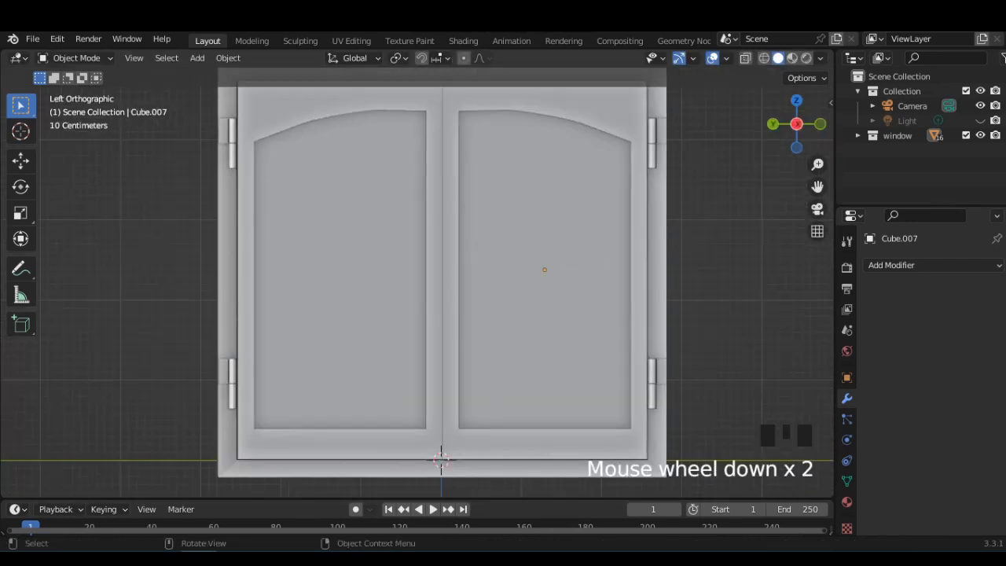
shift+middle_drag(441, 460, 512, 481)
click(198, 57)
mouse_move(228, 75)
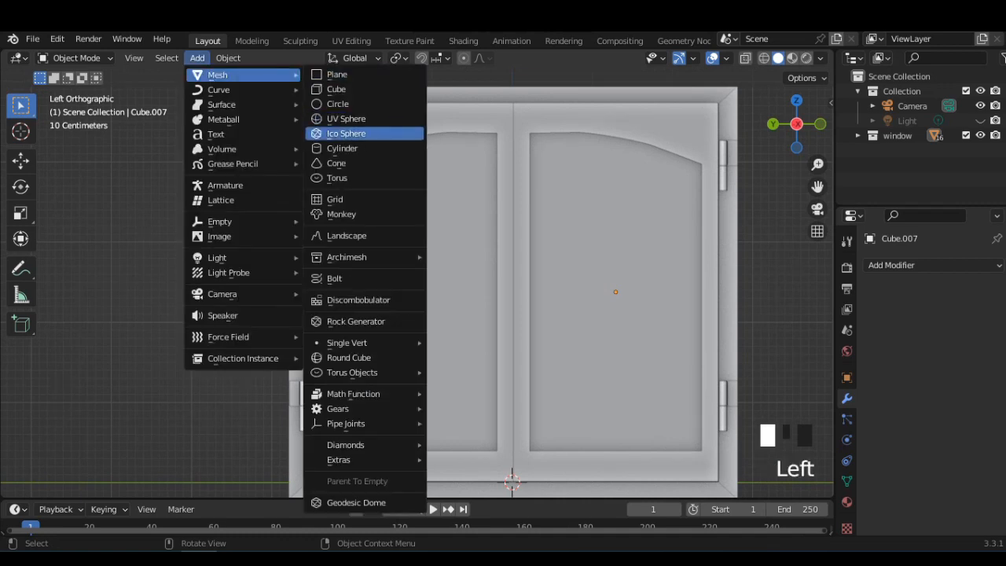
click(341, 147)
scroll(342, 148, down, 5)
key(g)
click(320, 298)
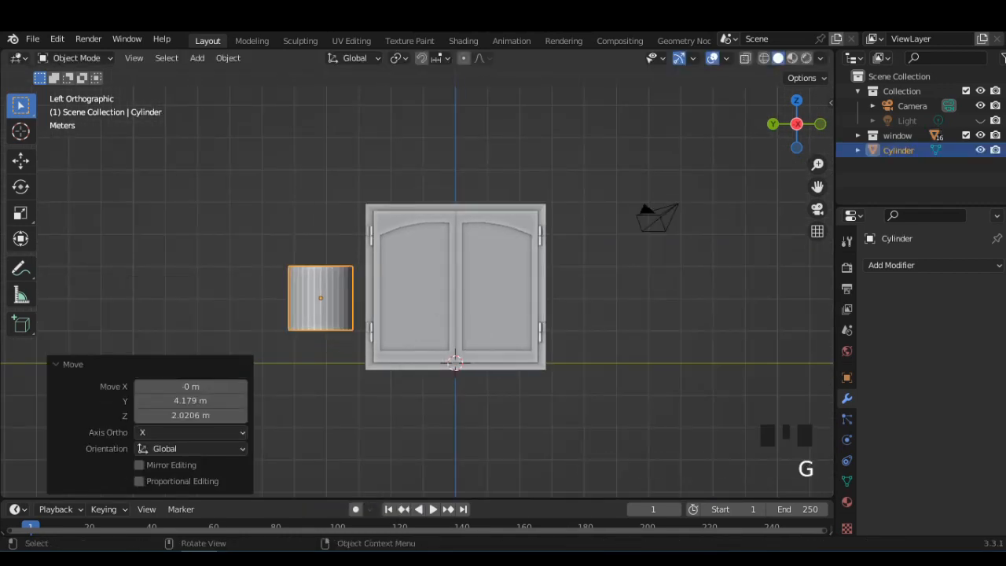
Step: Shrink the cylinder by about 0.058 and again by 0.417, and stretch it about 12.12 times along Z into a thin pin
scroll(321, 298, up, 2)
shift+middle_drag(321, 297, 369, 311)
key(s)
click(366, 307)
scroll(312, 333, up, 4)
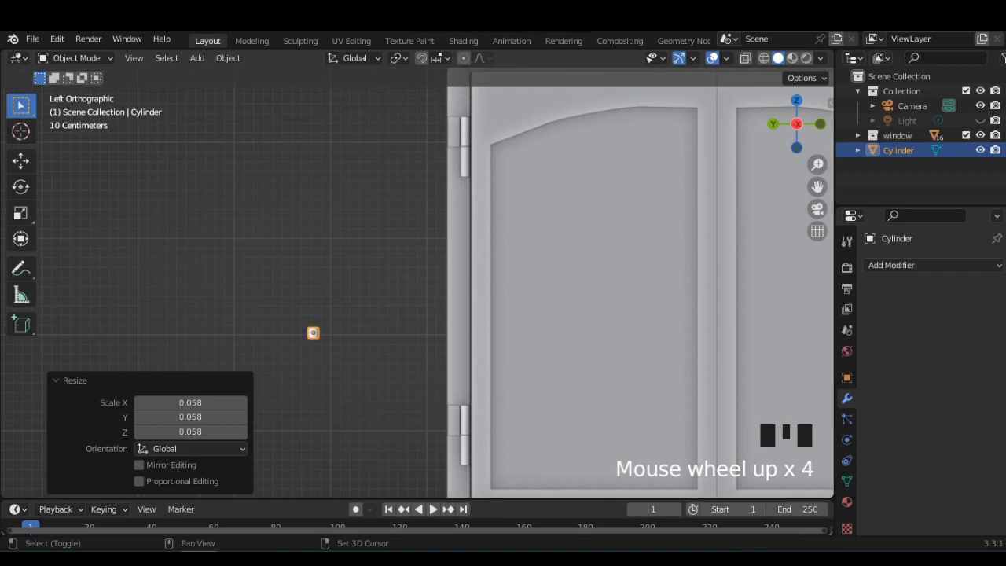
scroll(335, 348, up, 2)
key(s)
click(336, 347)
key(s)
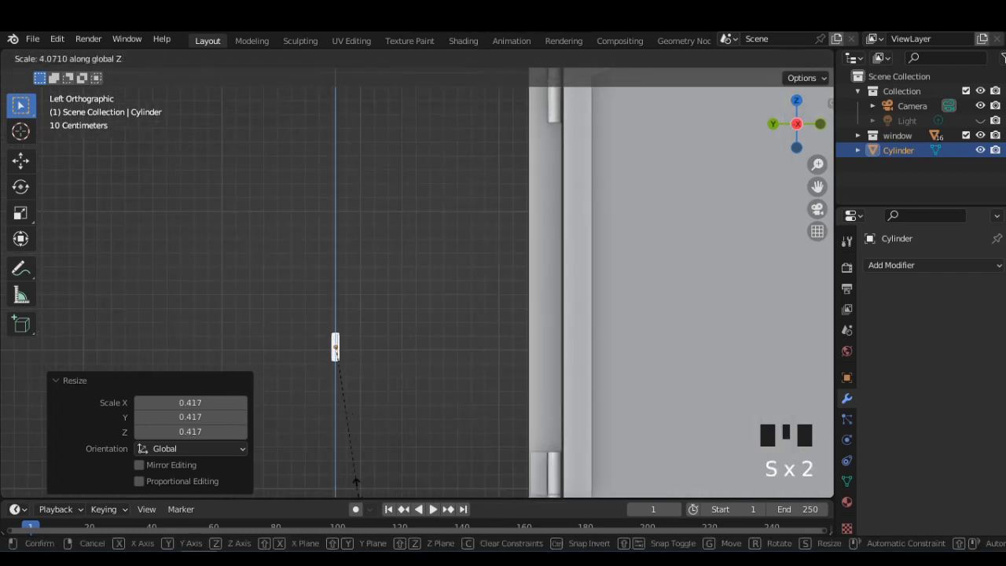
click(357, 358)
Step: Move the pin onto the upper hinge on the window's positive Y side and lengthen it by about 1.323 along Z
scroll(356, 358, down, 3)
key(g)
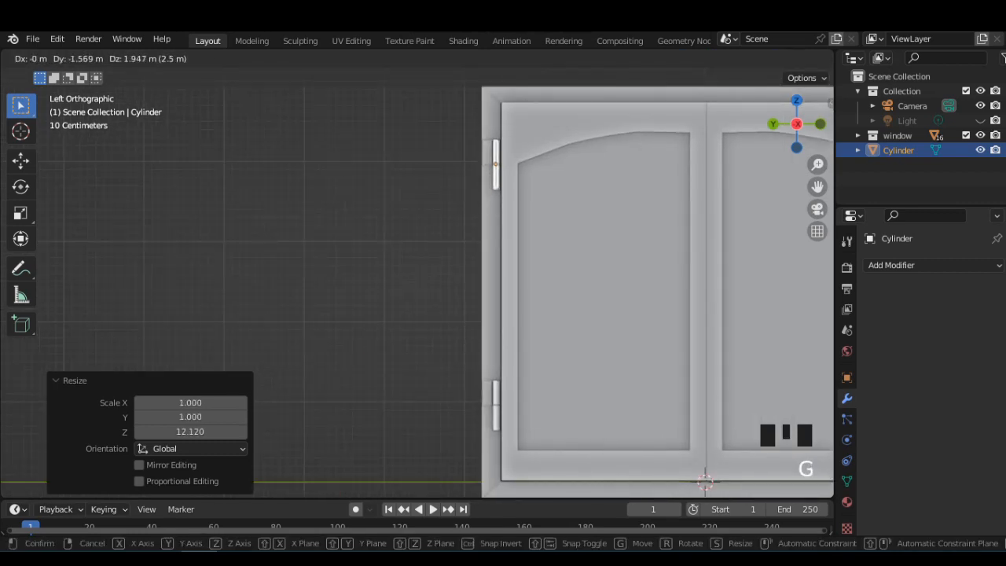
click(546, 248)
key(s)
click(545, 284)
key(ctrl+z)
key(s)
key(z)
click(542, 300)
scroll(543, 301, up, 2)
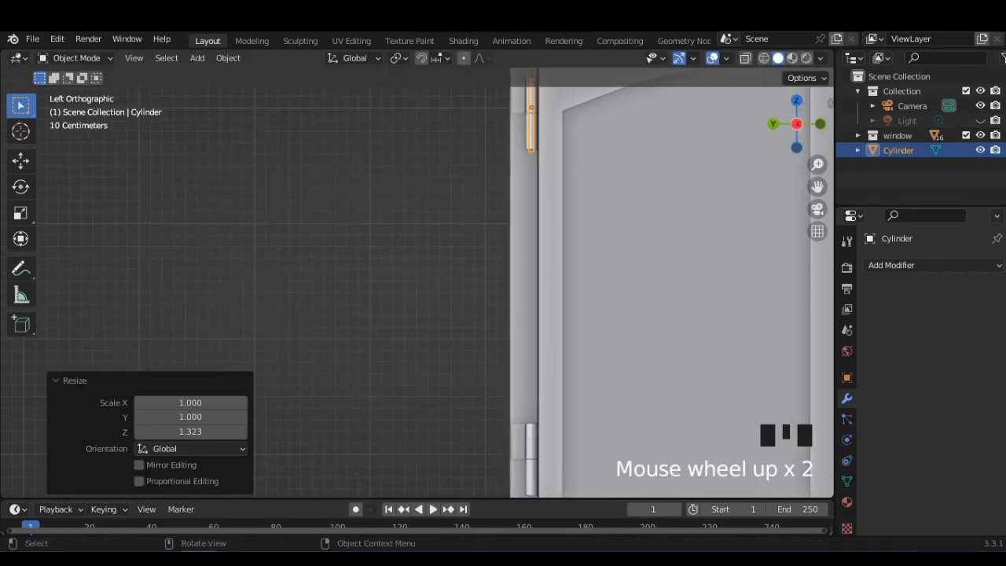
Step: Shift the pin down along Z so it protrudes evenly beyond both ends of the upper hinge
click(797, 123)
click(797, 123)
scroll(542, 260, up, 1)
shift+middle_drag(543, 259, 566, 267)
key(g)
key(z)
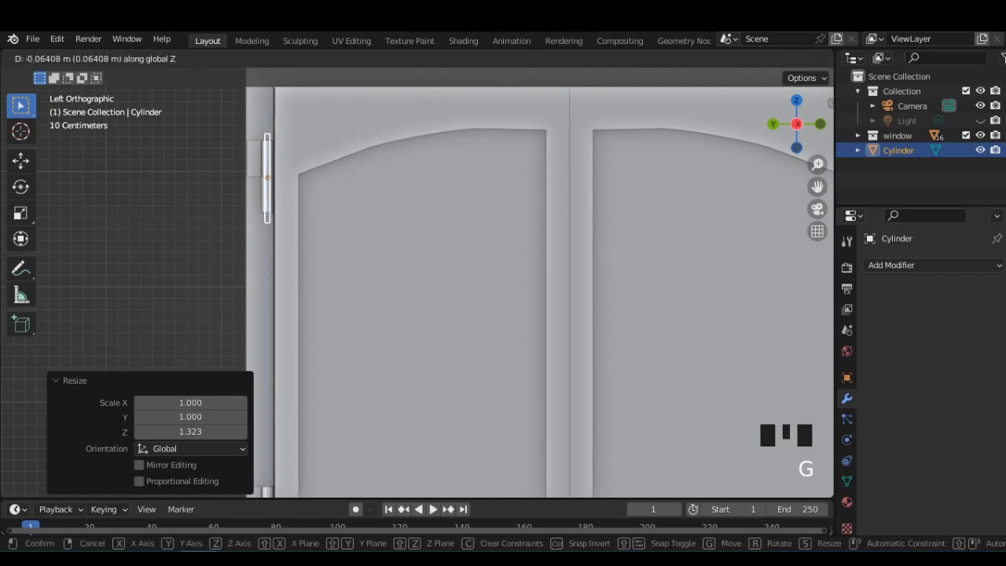
click(181, 228)
click(180, 228)
Step: Move the pin about -0.32 m along X into the hinge barrel, working from the back orthographic view
scroll(417, 283, down, 1)
middle_drag(354, 259, 472, 283)
scroll(503, 277, down, 3)
click(898, 150)
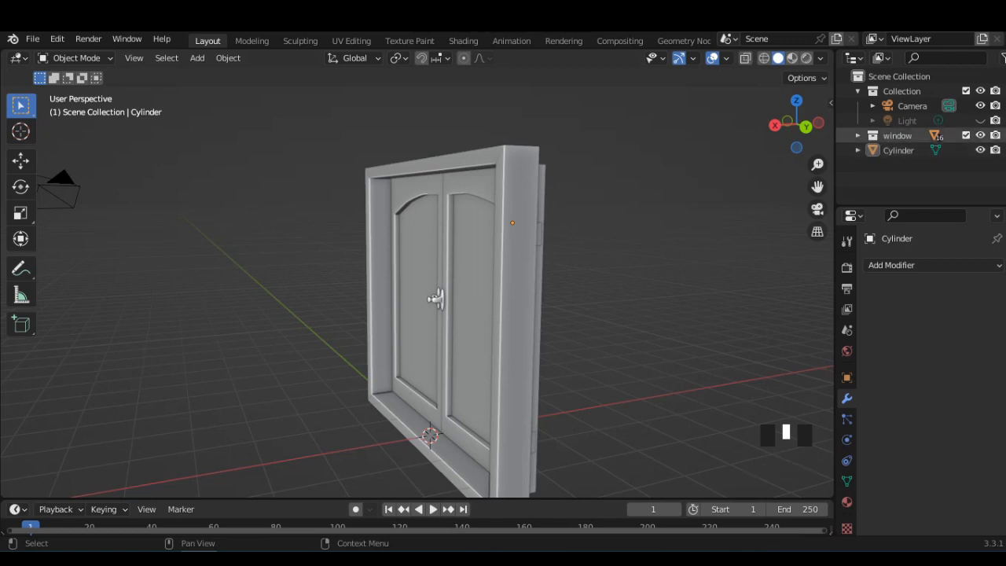
scroll(441, 315, down, 1)
click(805, 126)
key(g)
key(y)
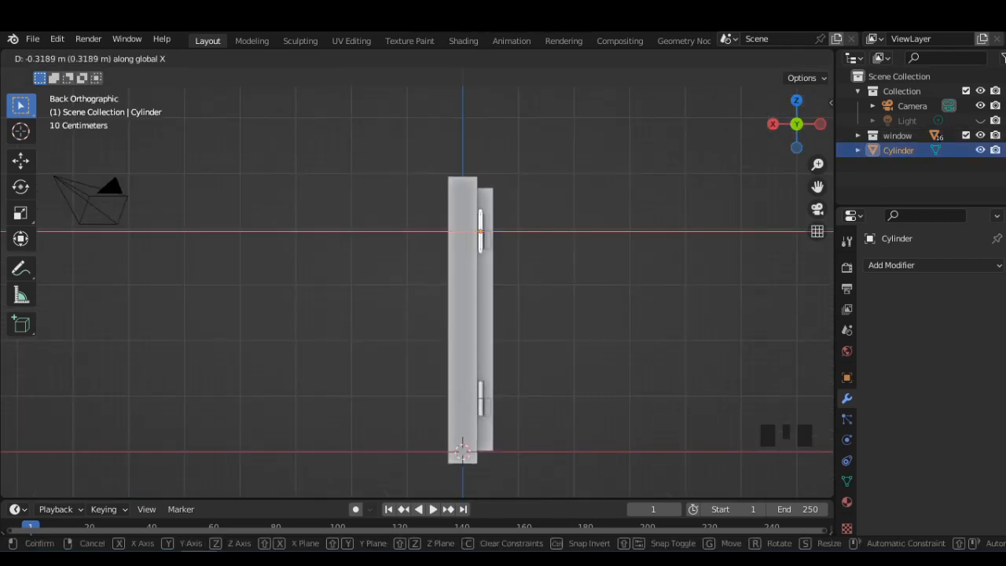
click(566, 275)
scroll(566, 276, up, 3)
click(582, 275)
middle_drag(582, 275, 417, 283)
Step: Duplicate the hinge pin and place the copy about 3.03 m lower along Z, in the lower hinge
click(800, 124)
scroll(550, 275, down, 2)
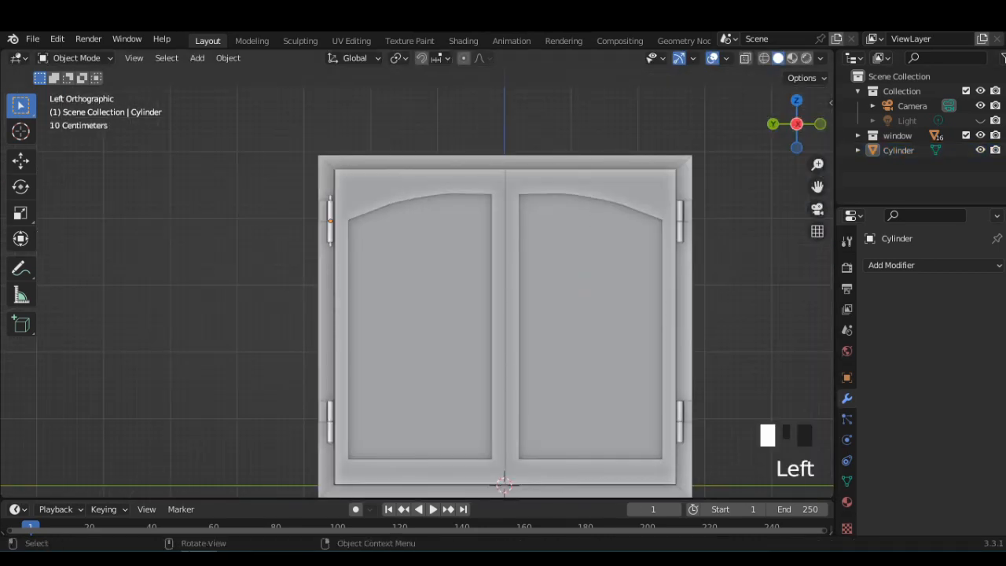
scroll(418, 284, up, 1)
key(shift+d)
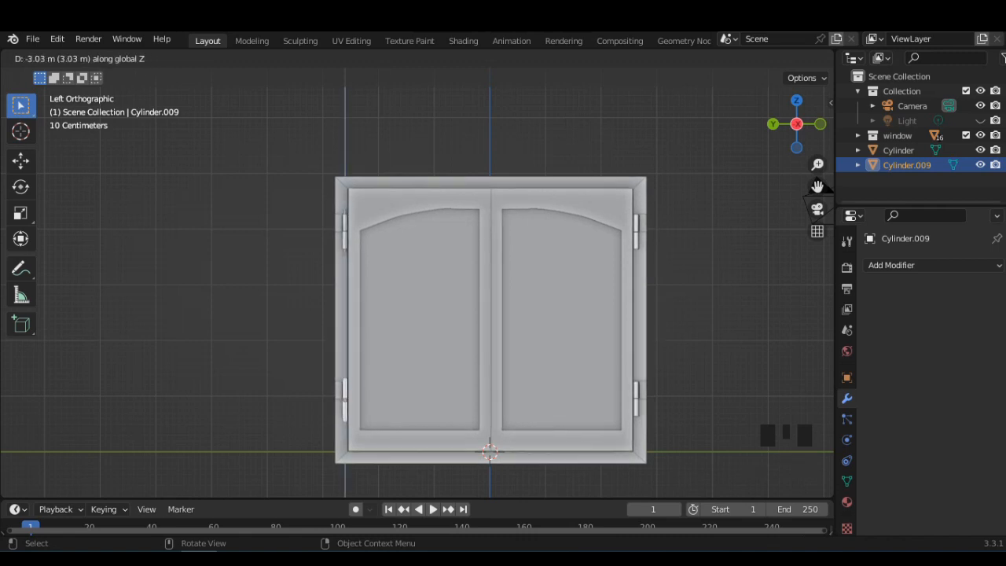
key(Return)
Step: Select both hinge pins and duplicate them about -5.24 m along Y onto the opposite door's hinges
shift+click(343, 230)
scroll(389, 408, up, 2)
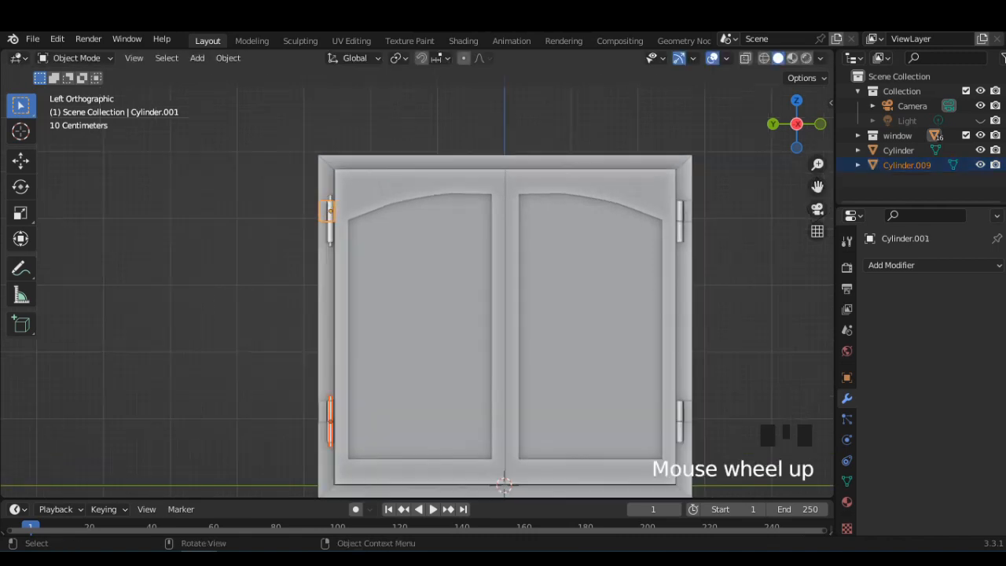
click(900, 150)
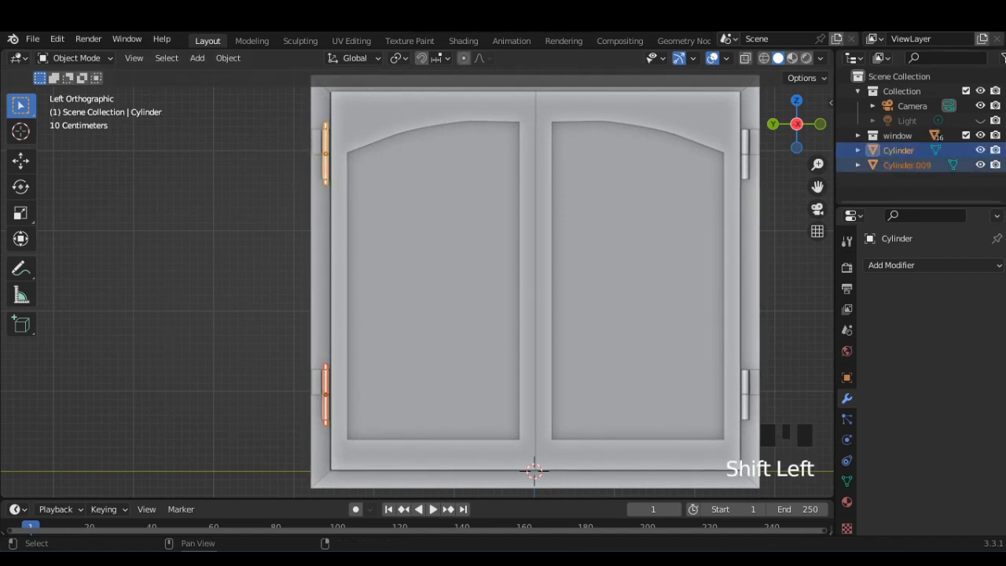
key(shift+d)
key(y)
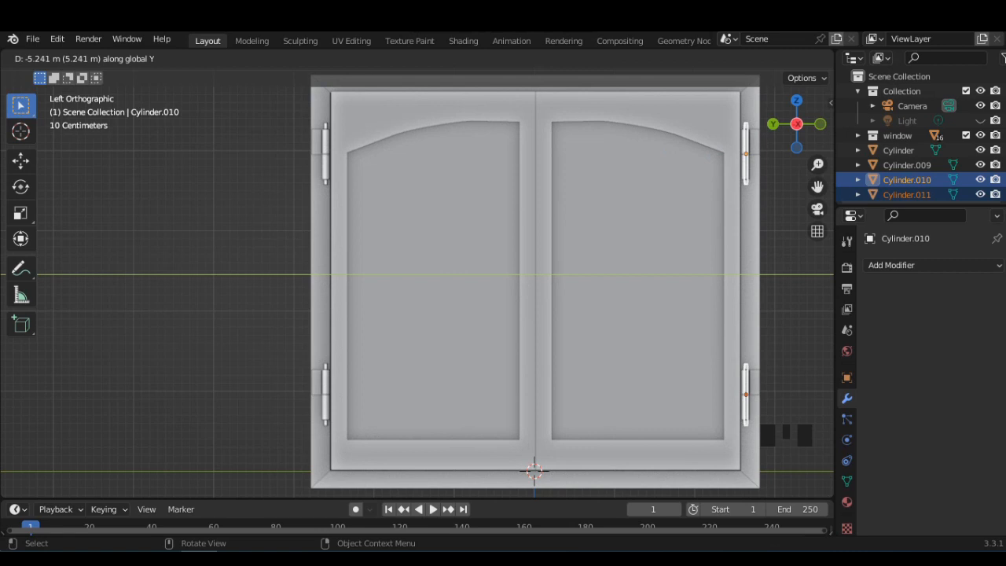
click(417, 286)
scroll(416, 286, down, 2)
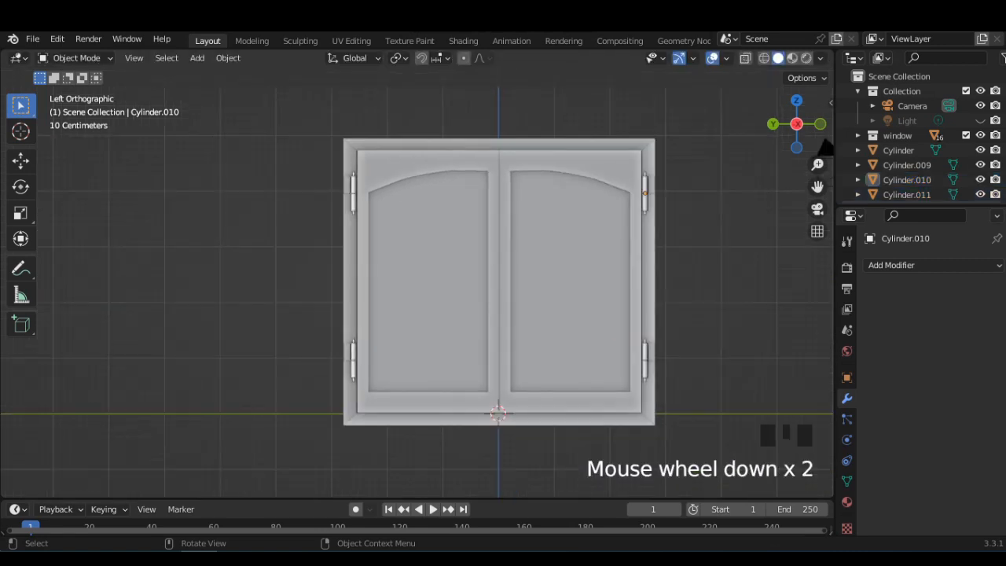
Step: Hide the four hinge pins, Cylinder, Cylinder.009, Cylinder.010 and Cylinder.011
middle_drag(416, 286, 550, 285)
scroll(472, 289, down, 1)
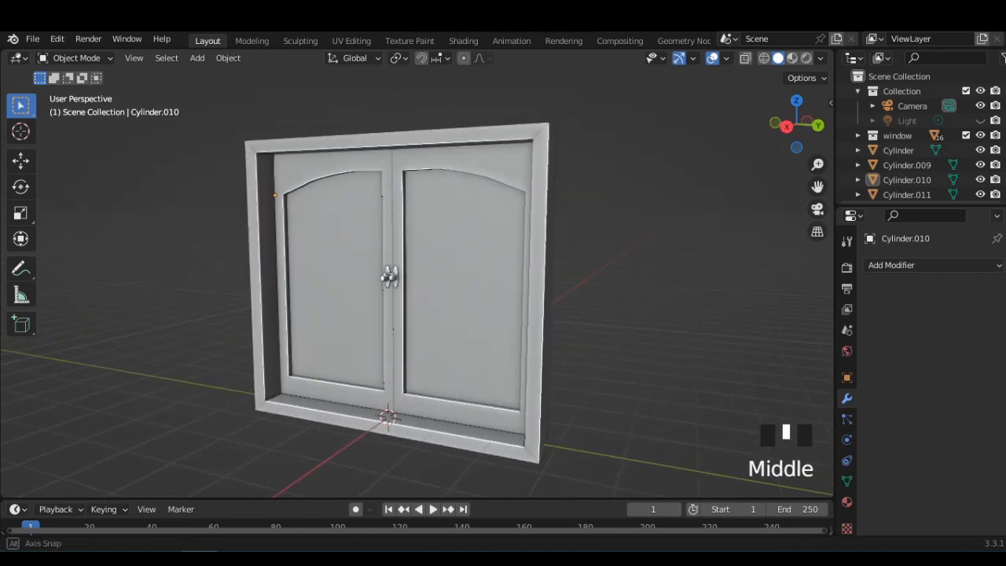
scroll(550, 284, up, 1)
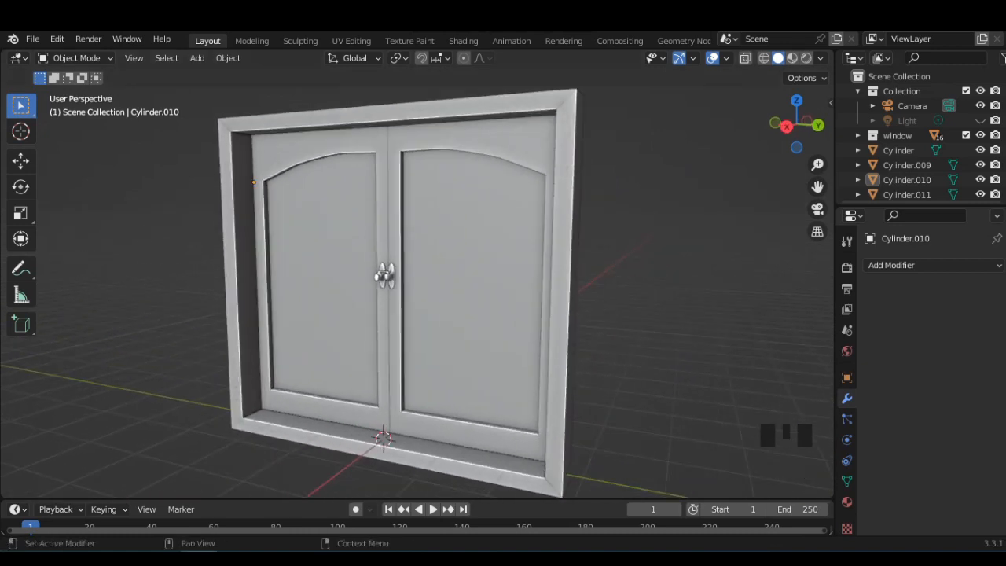
scroll(417, 291, down, 3)
middle_drag(417, 291, 448, 291)
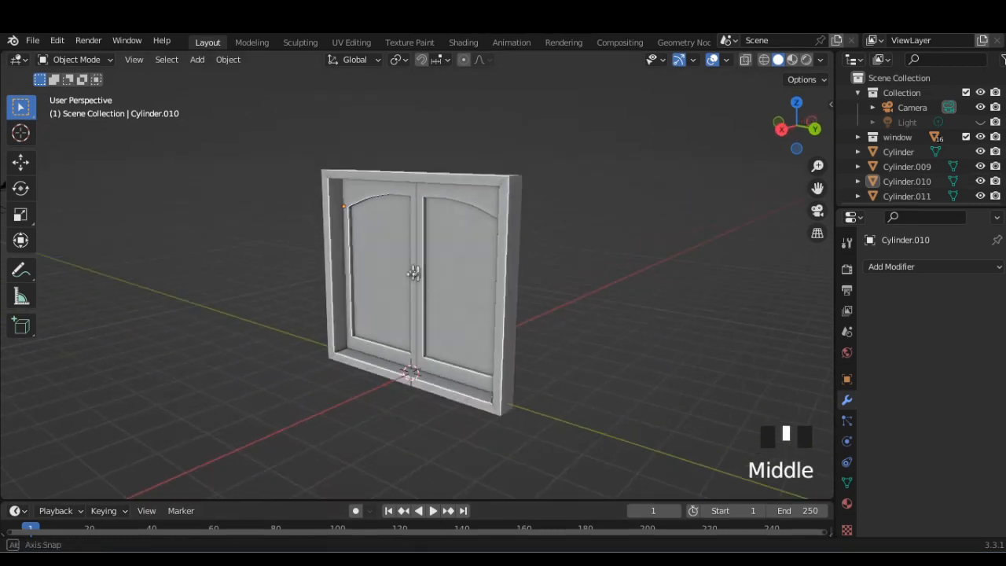
scroll(448, 291, up, 2)
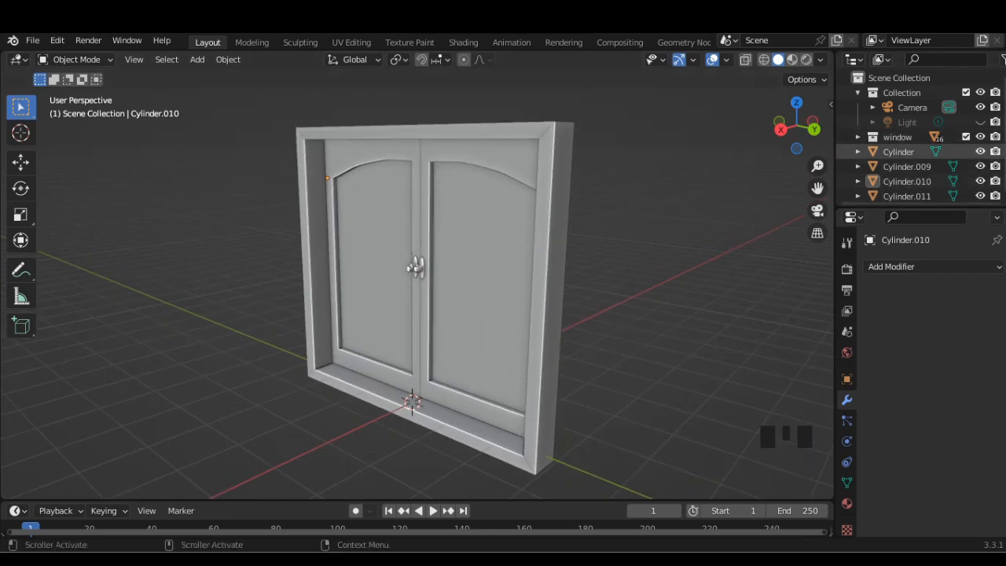
click(981, 152)
click(980, 167)
click(980, 182)
click(980, 197)
Step: Expand the window collection and hide its objects Cube.002 through Cube.007
click(857, 137)
scroll(904, 137, down, 4)
scroll(903, 149, up, 3)
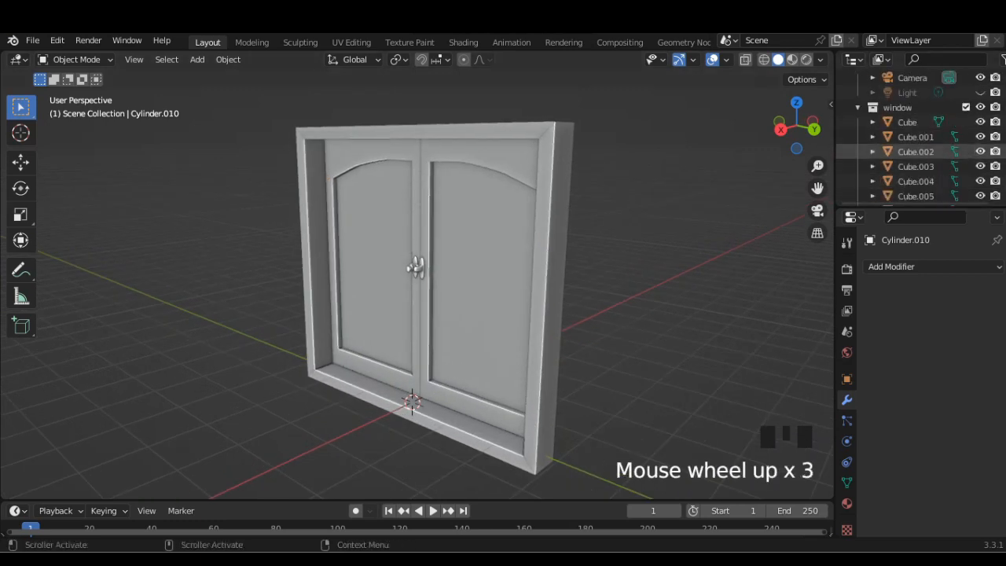
click(981, 152)
click(980, 167)
click(980, 181)
scroll(981, 181, down, 2)
click(980, 137)
click(980, 151)
click(980, 166)
Step: Hide Cylinder.001 through Cylinder.008, leaving only the two door frames in view
scroll(980, 167, down, 2)
click(980, 122)
click(980, 137)
click(980, 151)
click(981, 167)
scroll(980, 167, down, 1)
click(980, 152)
click(980, 167)
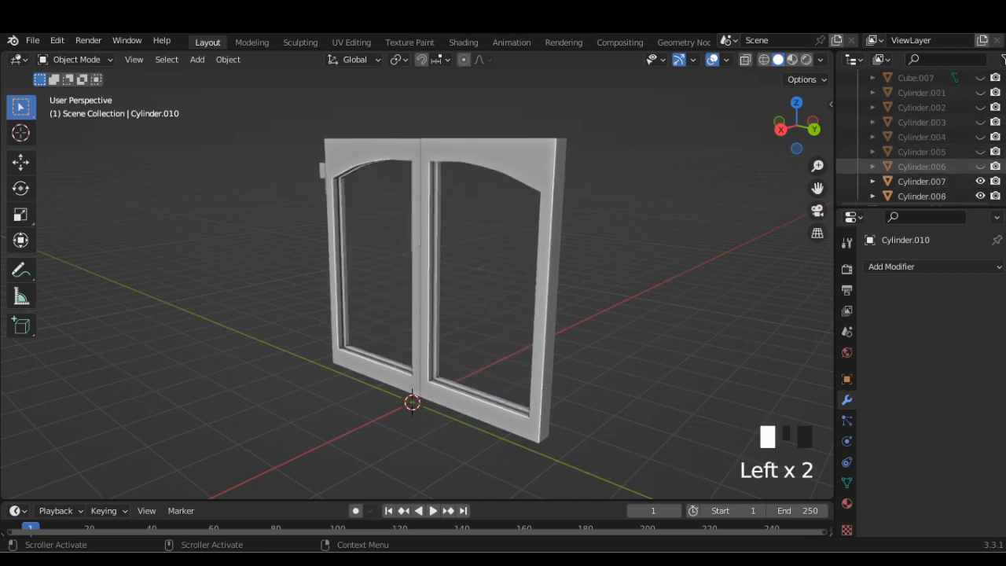
click(980, 181)
scroll(981, 182, down, 2)
click(980, 136)
Step: Select all of the right door frame's geometry and add loop cuts around its outer side faces
middle_drag(660, 267, 599, 275)
scroll(599, 275, up, 1)
click(507, 283)
middle_drag(507, 283, 542, 288)
key(Tab)
key(a)
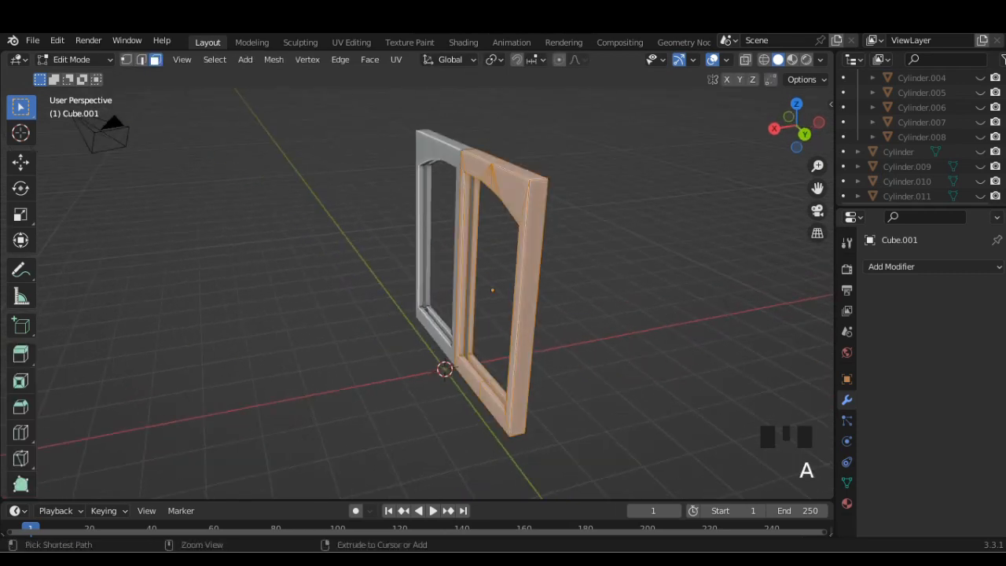
click(541, 288)
click(541, 288)
middle_drag(541, 288, 695, 289)
key(Tab)
Step: Select all of the left door frame's geometry and add two loop cuts around its outer side faces
click(250, 206)
key(Tab)
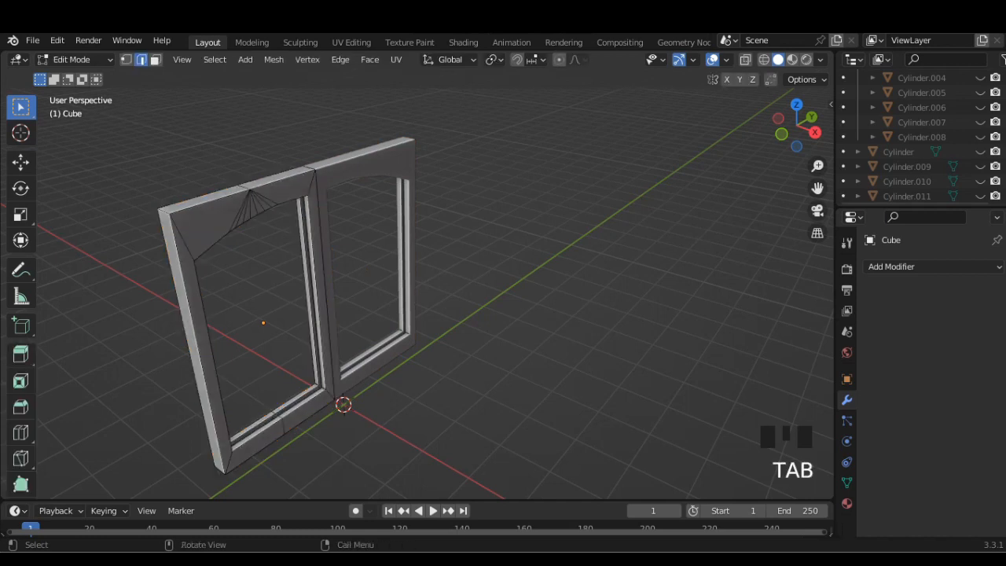
key(a)
scroll(168, 216, up, 1)
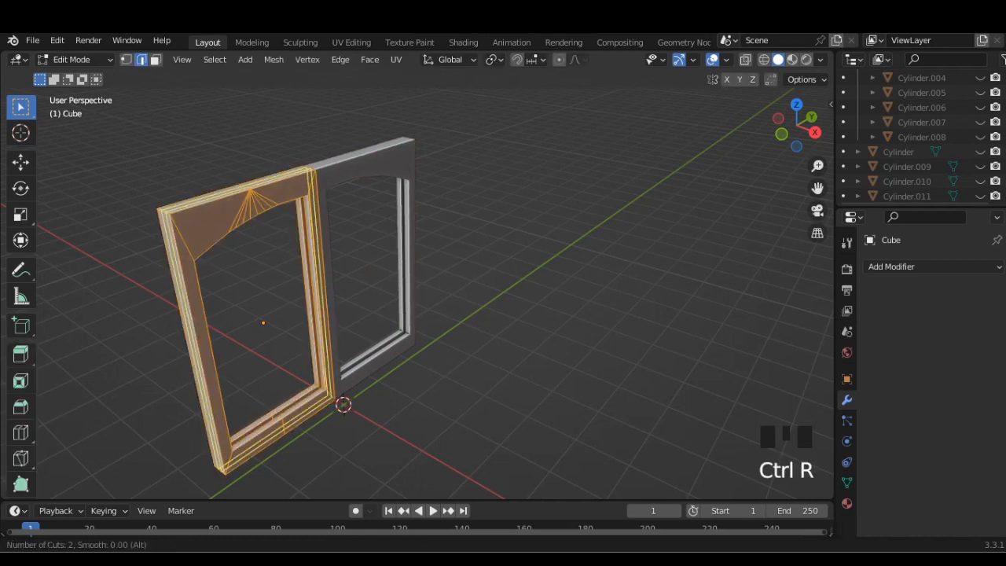
click(168, 216)
click(168, 216)
key(Tab)
Step: Inspect the left door frame's outer loop cuts and the edges of its inner glass groove along the sides, bottom and arch
scroll(168, 216, up, 2)
middle_drag(169, 216, 236, 188)
scroll(83, 208, up, 3)
middle_drag(236, 189, 275, 251)
scroll(275, 252, up, 1)
key(Tab)
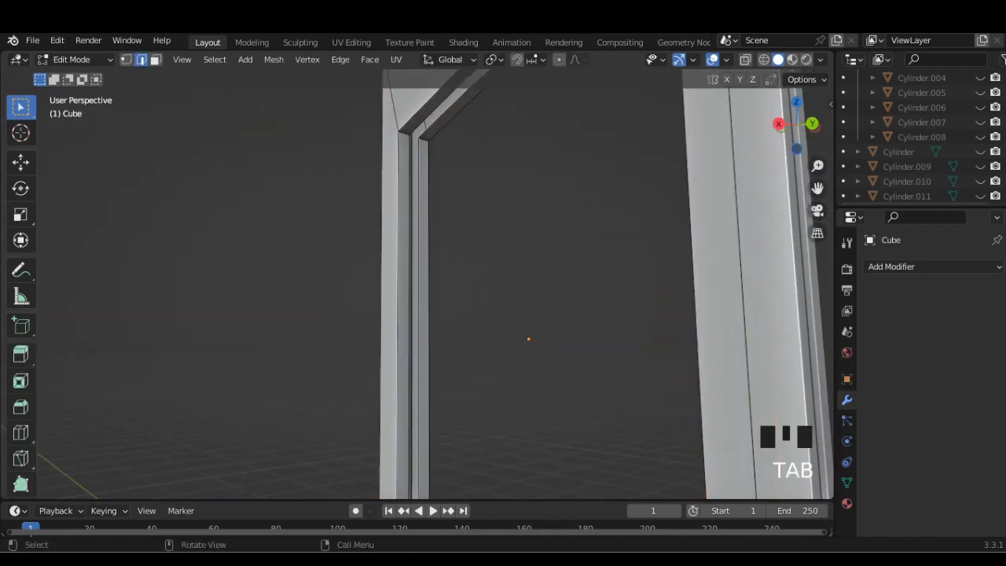
middle_drag(529, 339, 562, 401)
scroll(550, 330, up, 3)
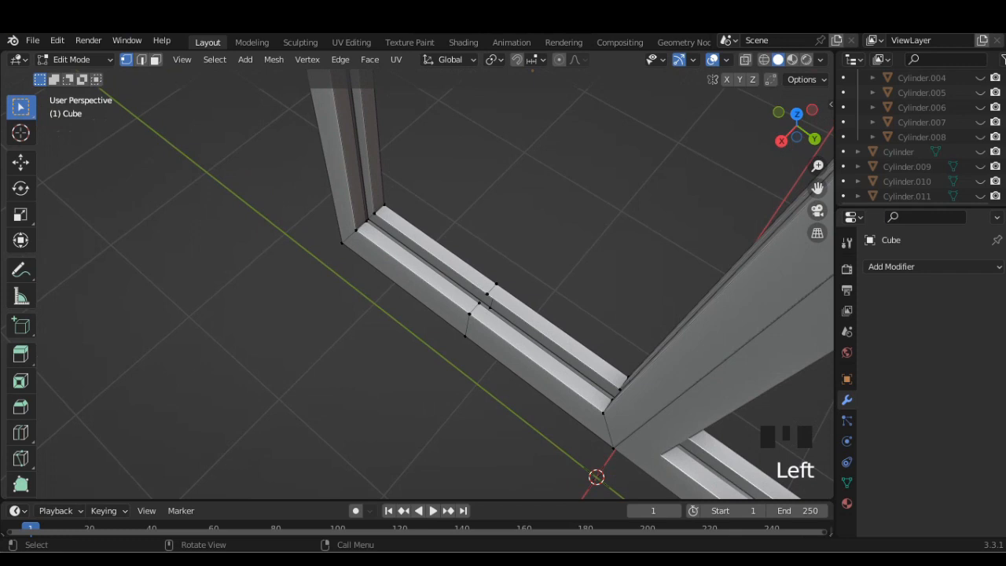
middle_drag(503, 330, 575, 305)
scroll(487, 283, down, 9)
scroll(440, 298, up, 4)
scroll(425, 299, down, 2)
scroll(455, 299, down, 1)
scroll(456, 299, up, 3)
shift+middle_drag(472, 298, 556, 405)
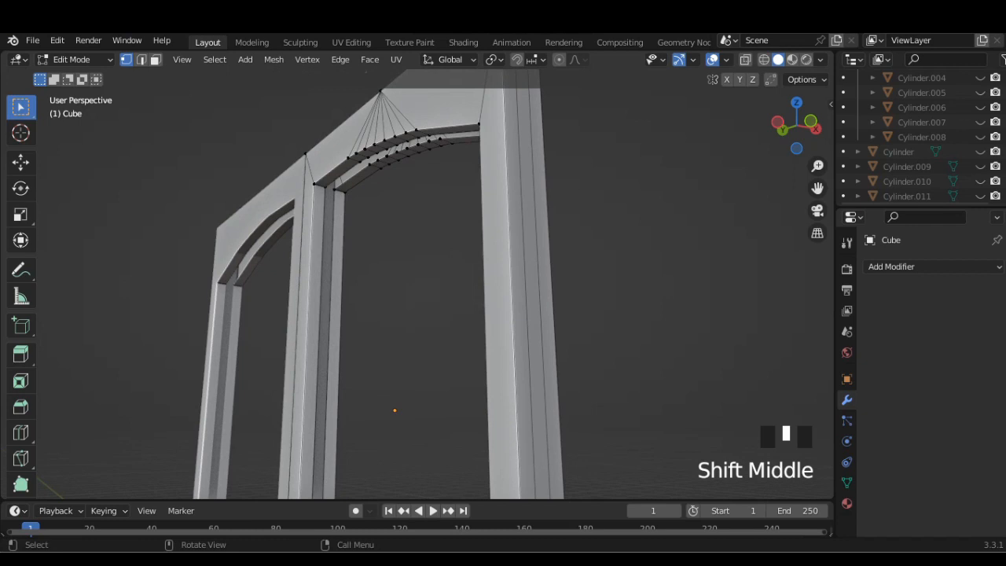
Step: Bridge one inner groove edge loop of the Cube door frame to the matching outer loop cut with LoopTools
scroll(378, 285, down, 1)
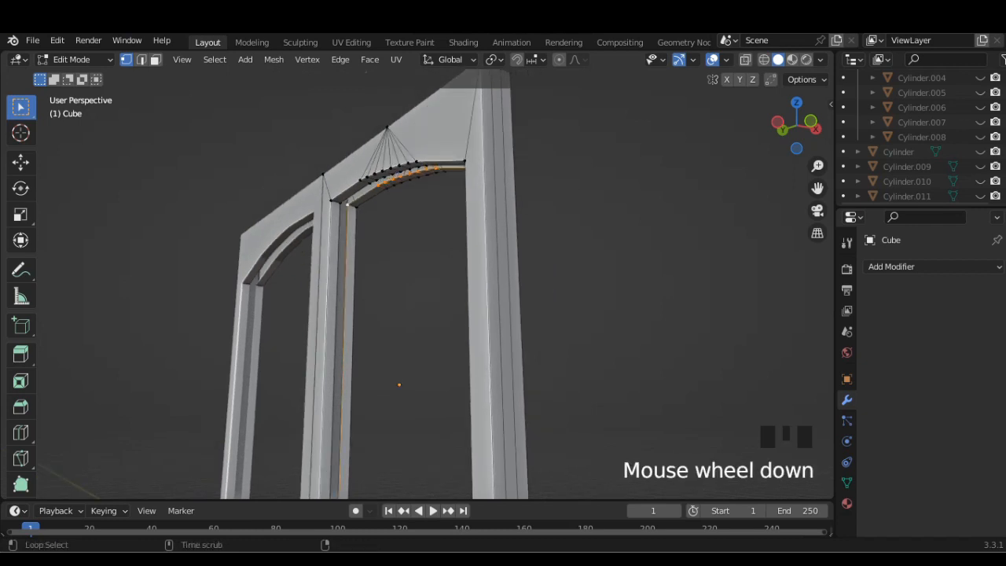
right_click(382, 176)
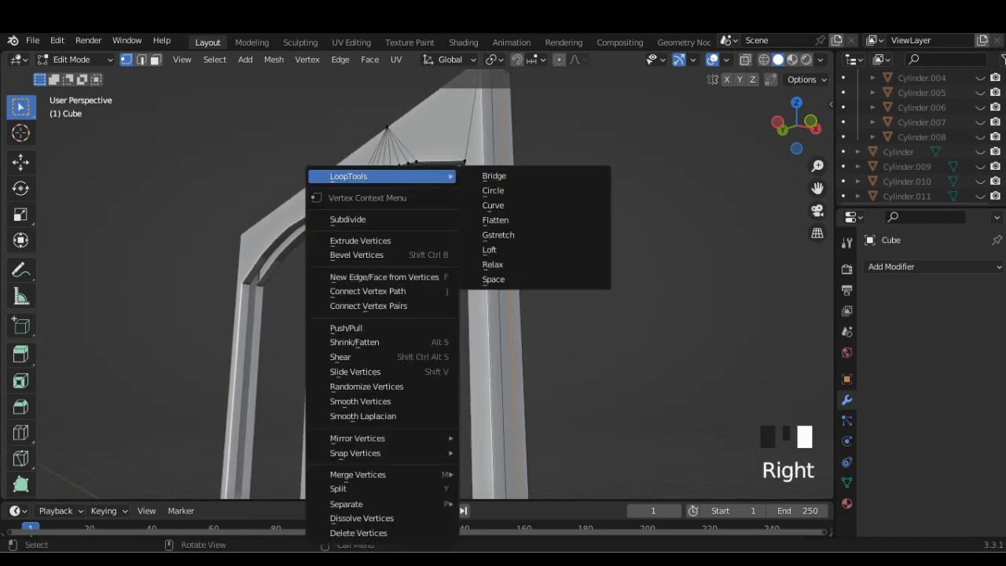
click(494, 175)
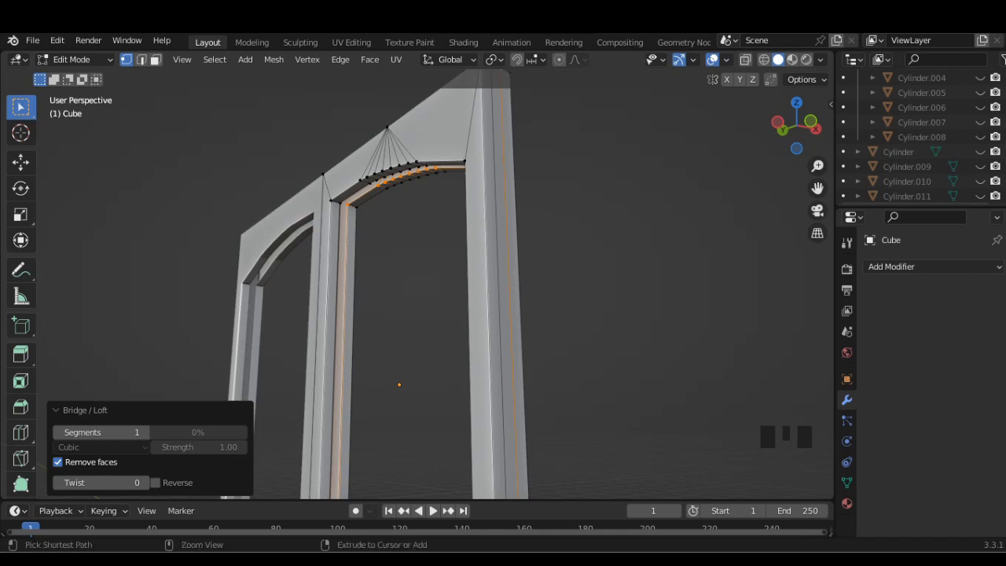
Step: Select the opposite inner groove edge loop of the Cube frame with its outer loop cut and bridge them
middle_drag(464, 206, 385, 211)
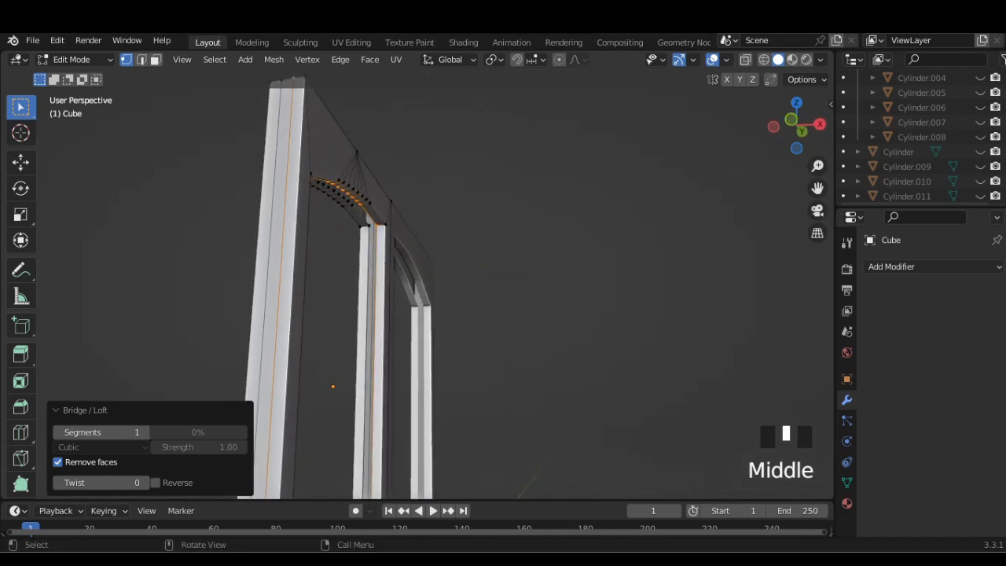
click(369, 225)
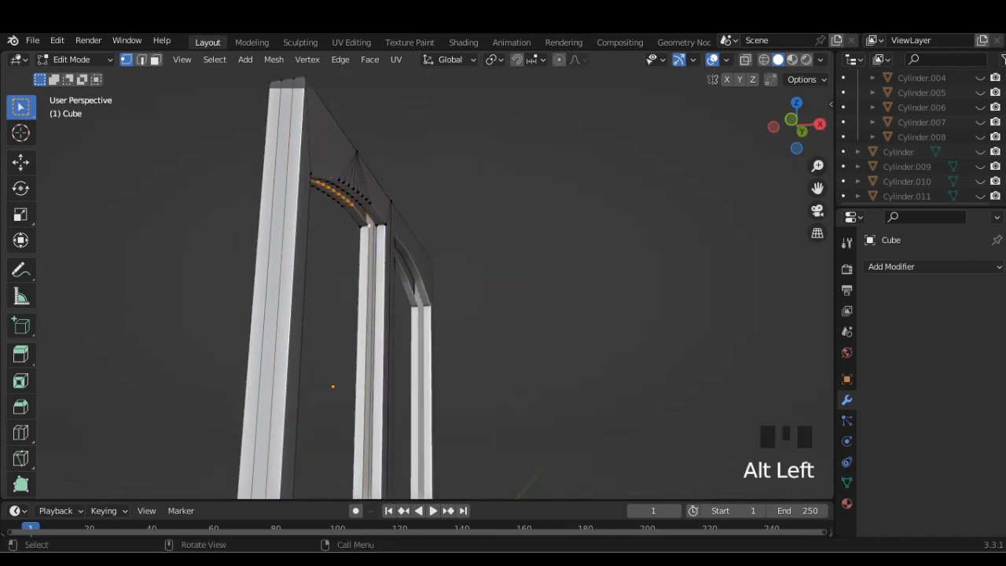
right_click(575, 153)
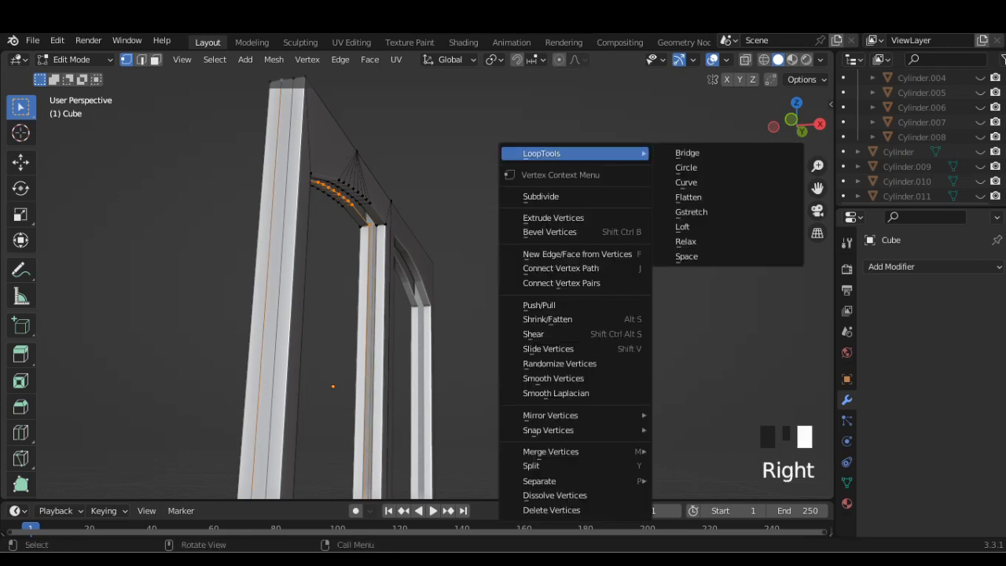
click(687, 153)
Step: Switch to editing the other door frame, Cube.001, and bridge its first inner groove loop to the matching outer loop
middle_drag(687, 152, 503, 165)
key(Tab)
click(388, 206)
key(Tab)
scroll(389, 206, up, 2)
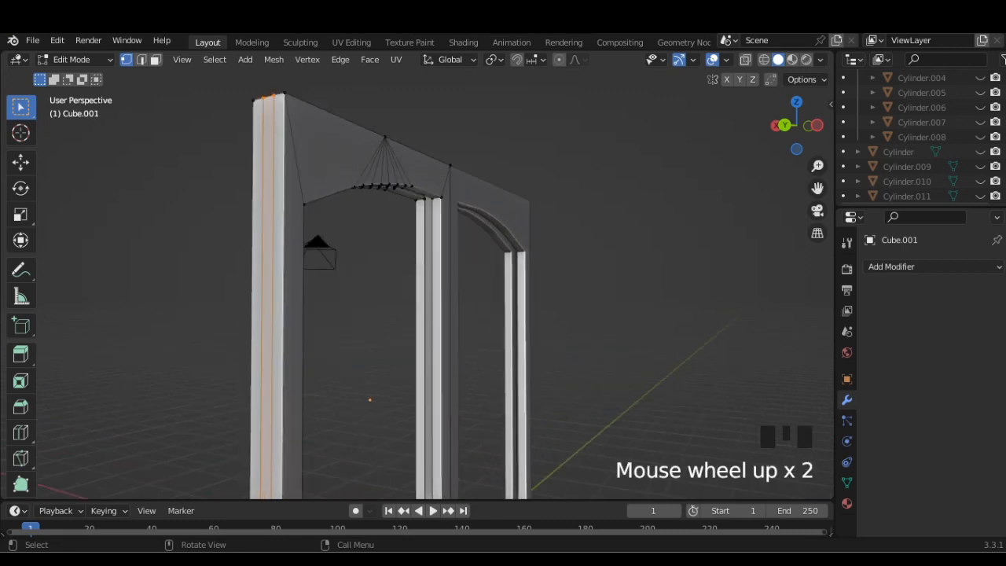
middle_drag(388, 206, 412, 197)
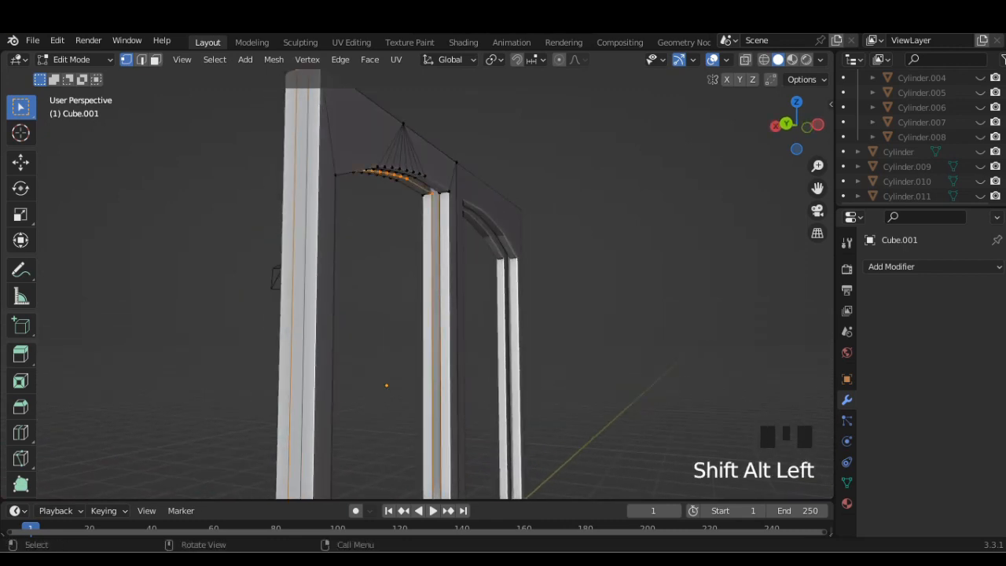
right_click(572, 159)
click(684, 159)
Step: Bridge the second inner groove edge loop of Cube.001 to the remaining outer loop cut with LoopTools
middle_drag(684, 159, 755, 145)
click(493, 197)
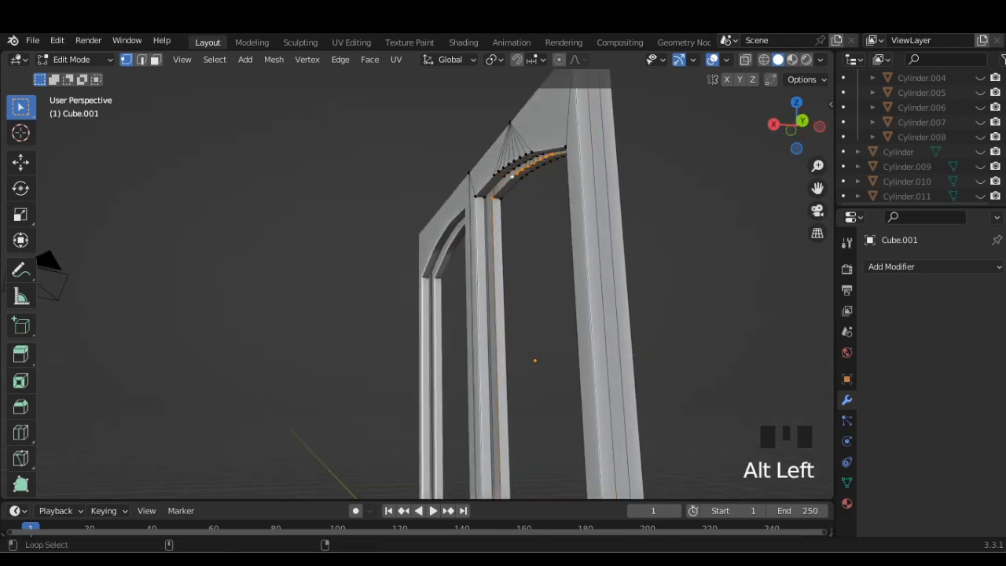
right_click(714, 176)
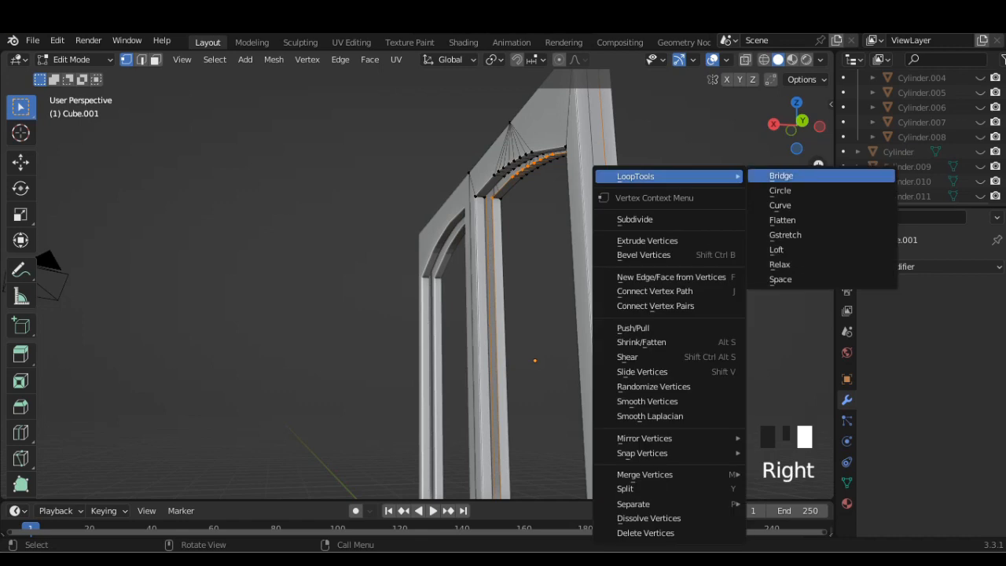
click(774, 175)
Step: Check the bridged geometry of the door frames in wireframe and solid shading, and return to Object Mode
mouse_move(775, 175)
middle_down()
mouse_move(711, 162)
mouse_move(680, 166)
mouse_move(733, 199)
mouse_move(624, 193)
middle_up()
key(Tab)
key(shift+z)
scroll(679, 166, up, 2)
click(794, 130)
scroll(731, 180, up, 1)
scroll(723, 185, down, 2)
key(Tab)
key(shift+z)
scroll(416, 299, down, 2)
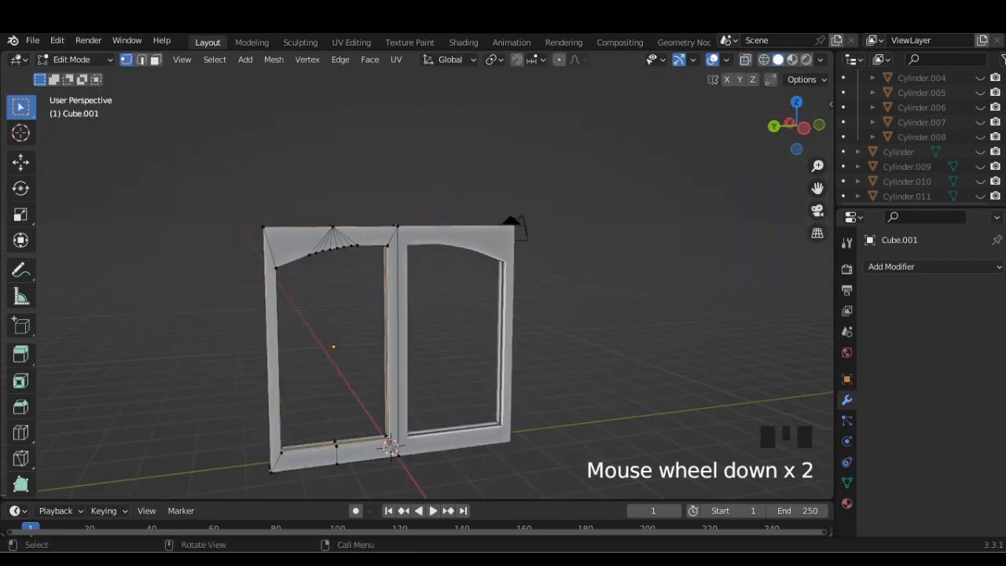
key(Tab)
Step: Unhide the remaining window objects, from Cube.002 through Cylinder.011, so the complete double-door window is shown
scroll(981, 159, up, 13)
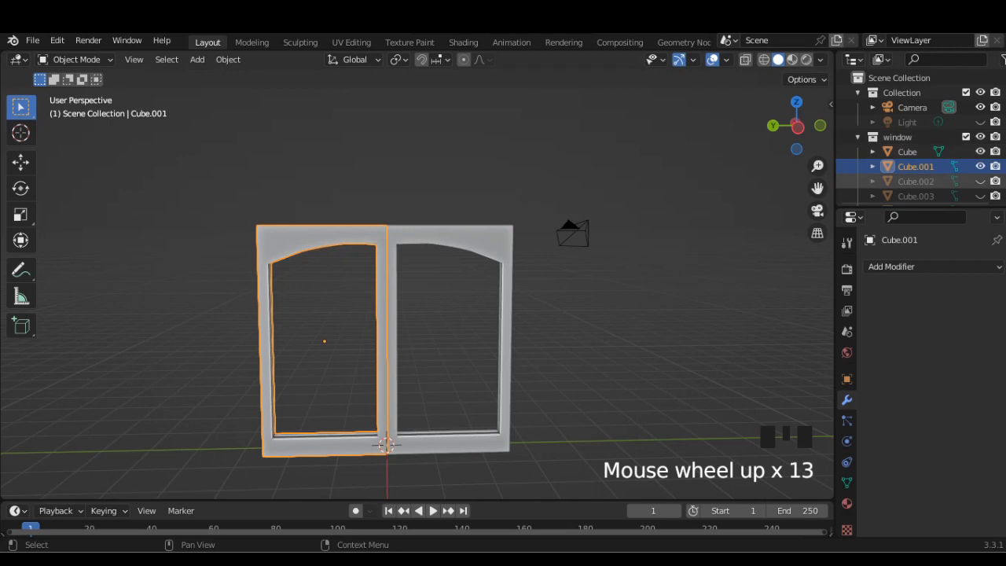
click(980, 182)
scroll(980, 174, down, 3)
click(980, 108)
click(980, 123)
scroll(980, 122, down, 2)
click(980, 121)
click(980, 106)
scroll(980, 107, down, 2)
click(980, 108)
click(980, 122)
click(980, 137)
click(980, 152)
click(980, 166)
scroll(980, 165, down, 2)
click(980, 147)
click(980, 161)
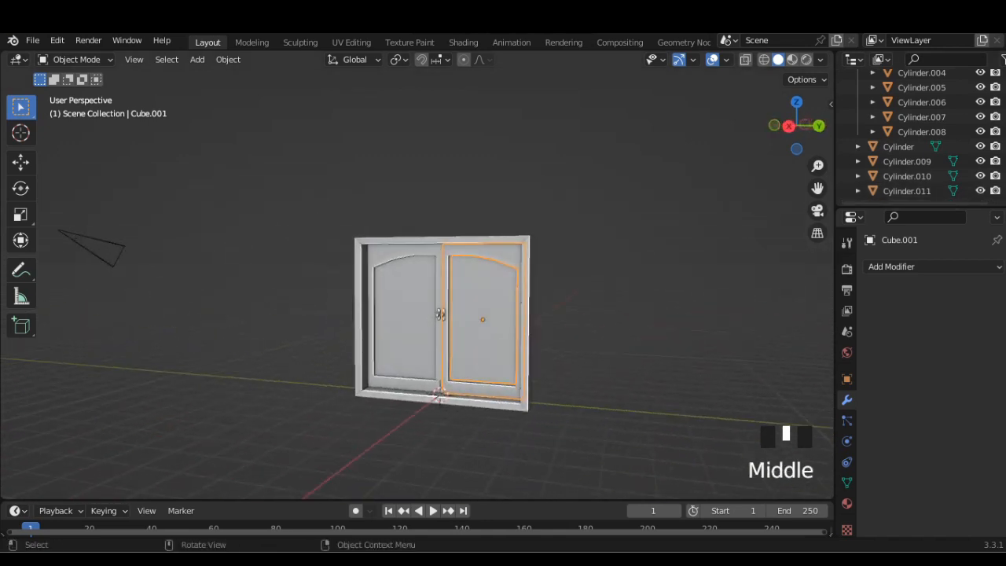